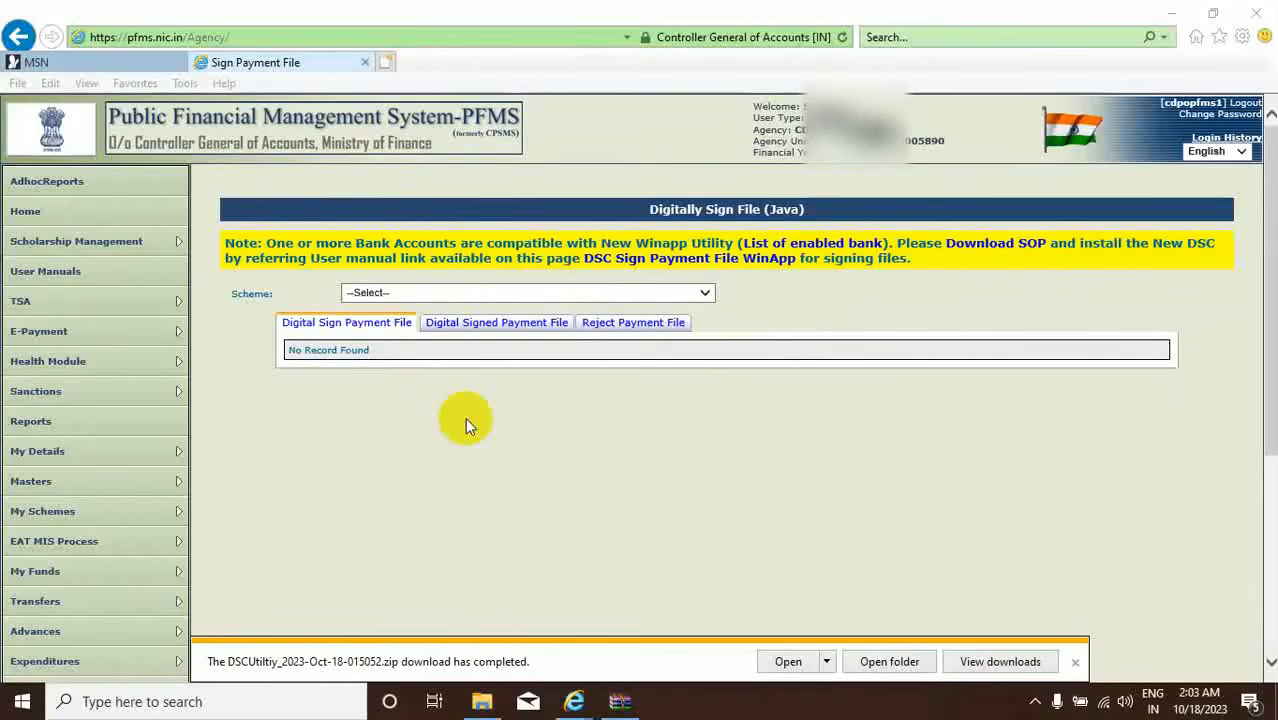
Open Digitally Sign Payment File under E-Payment and start downloading the SOP guidelines.
mouse_move(42, 336)
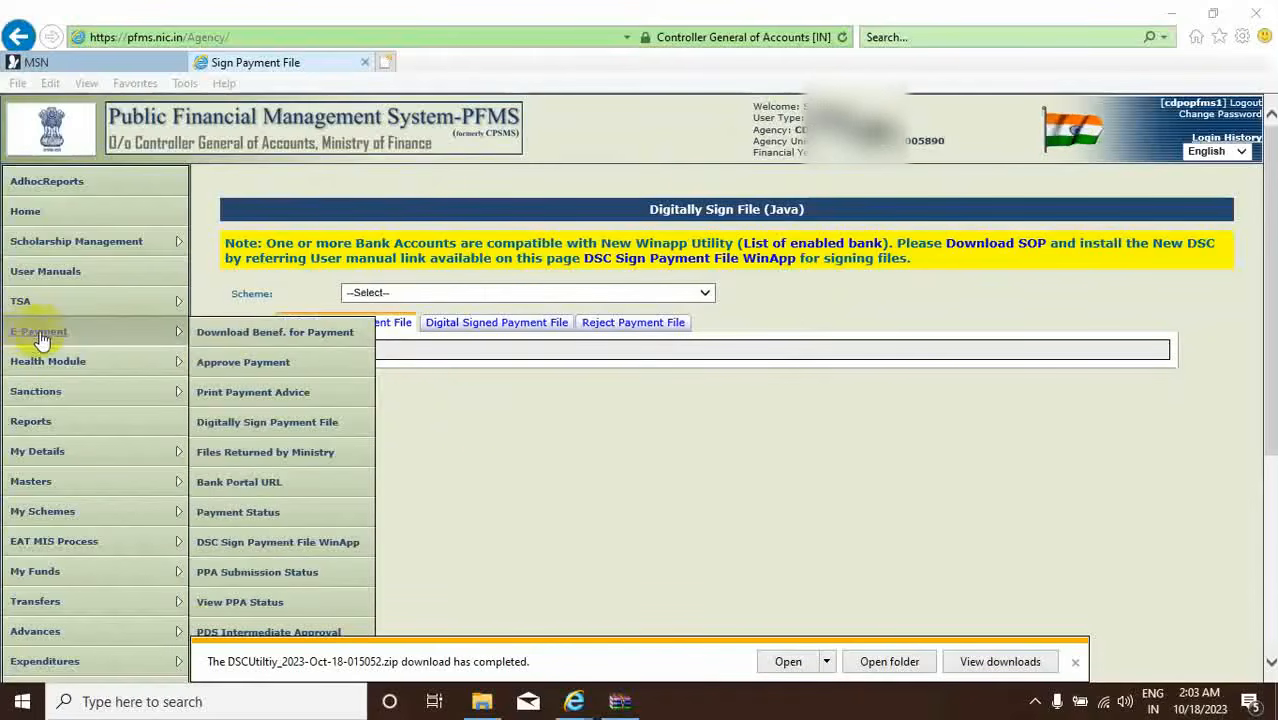
click(250, 428)
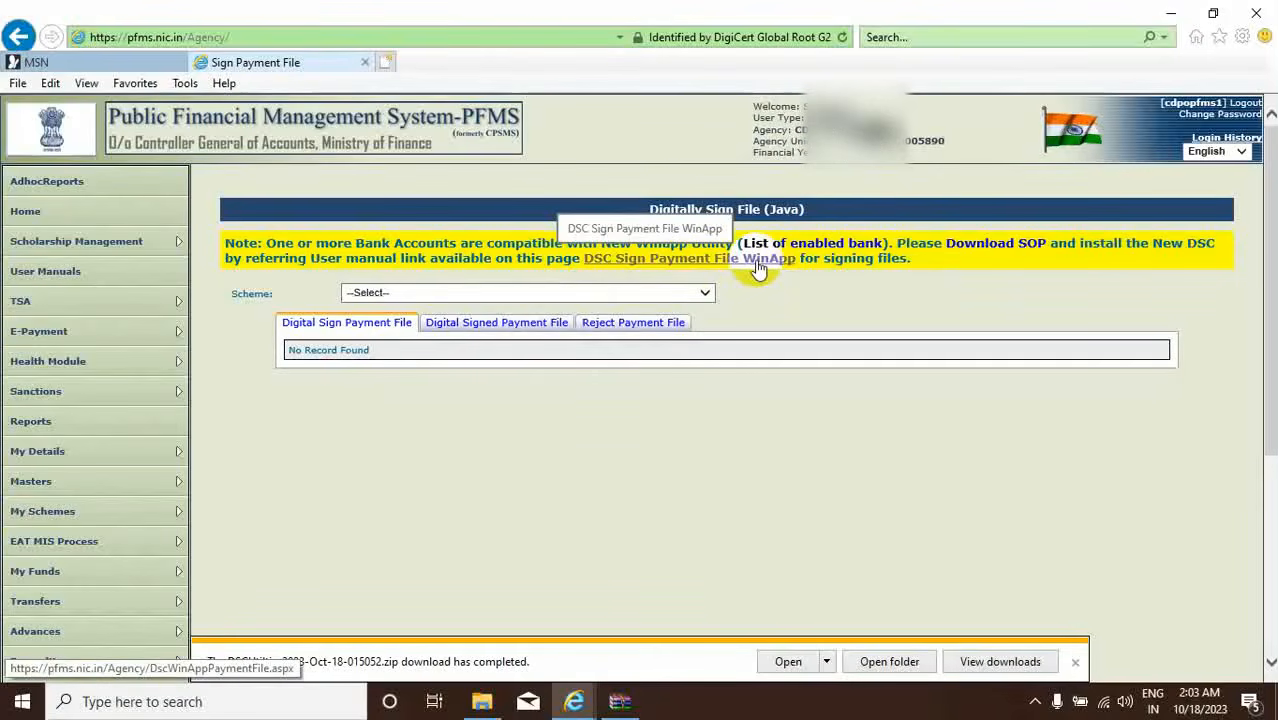
click(996, 250)
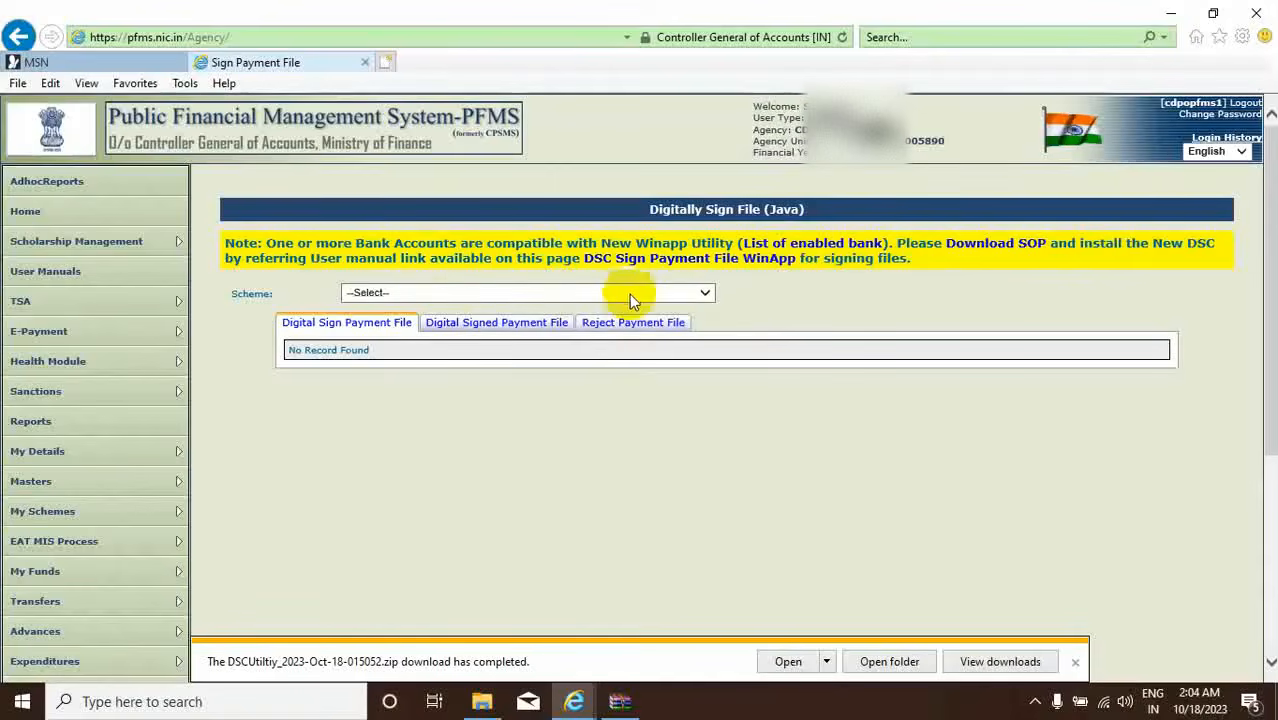
Select scheme WB155 - Supplementary Nutrition Programme [SNP], view its signed payment files, and request Dsc_Sop.pdf.
click(706, 293)
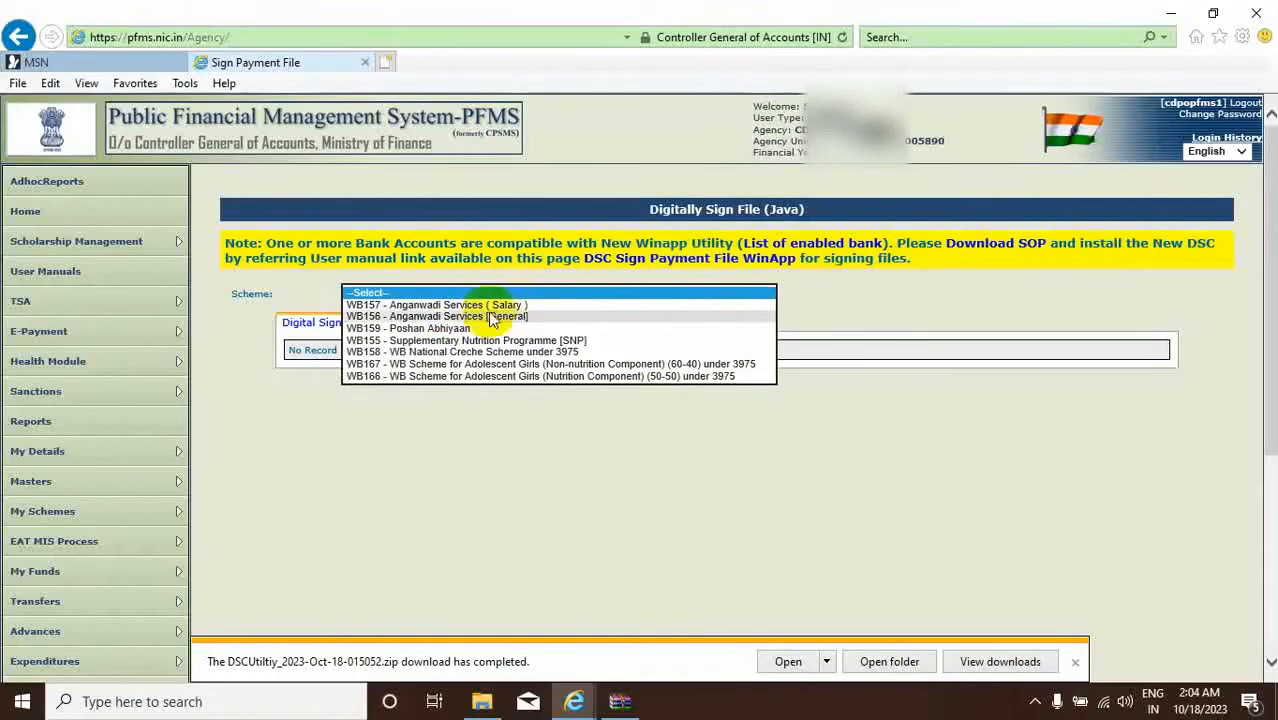
click(415, 340)
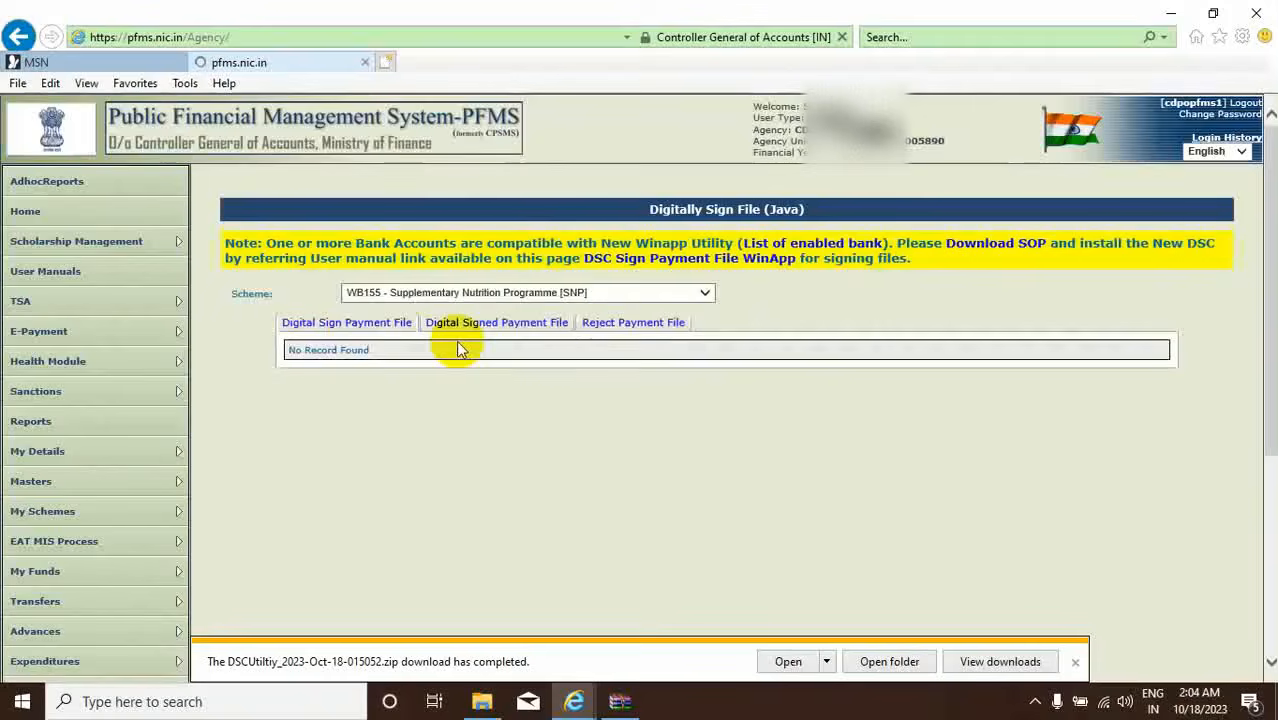
click(483, 326)
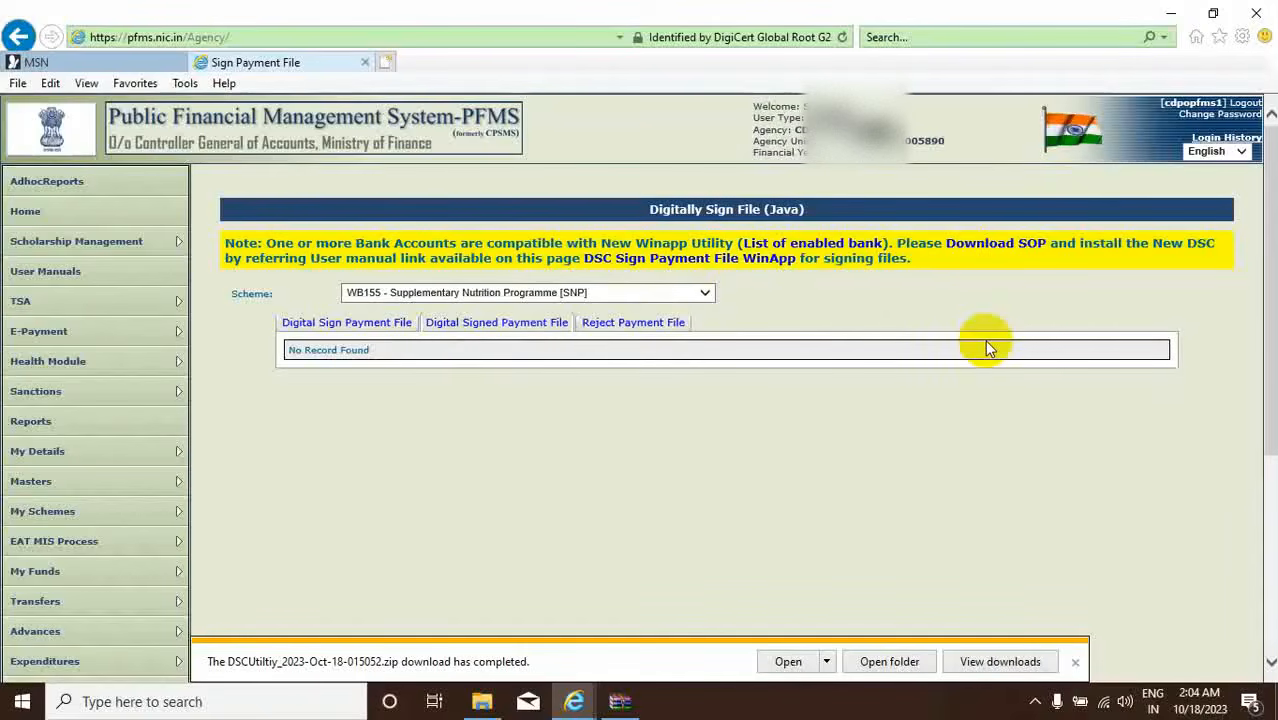
click(993, 249)
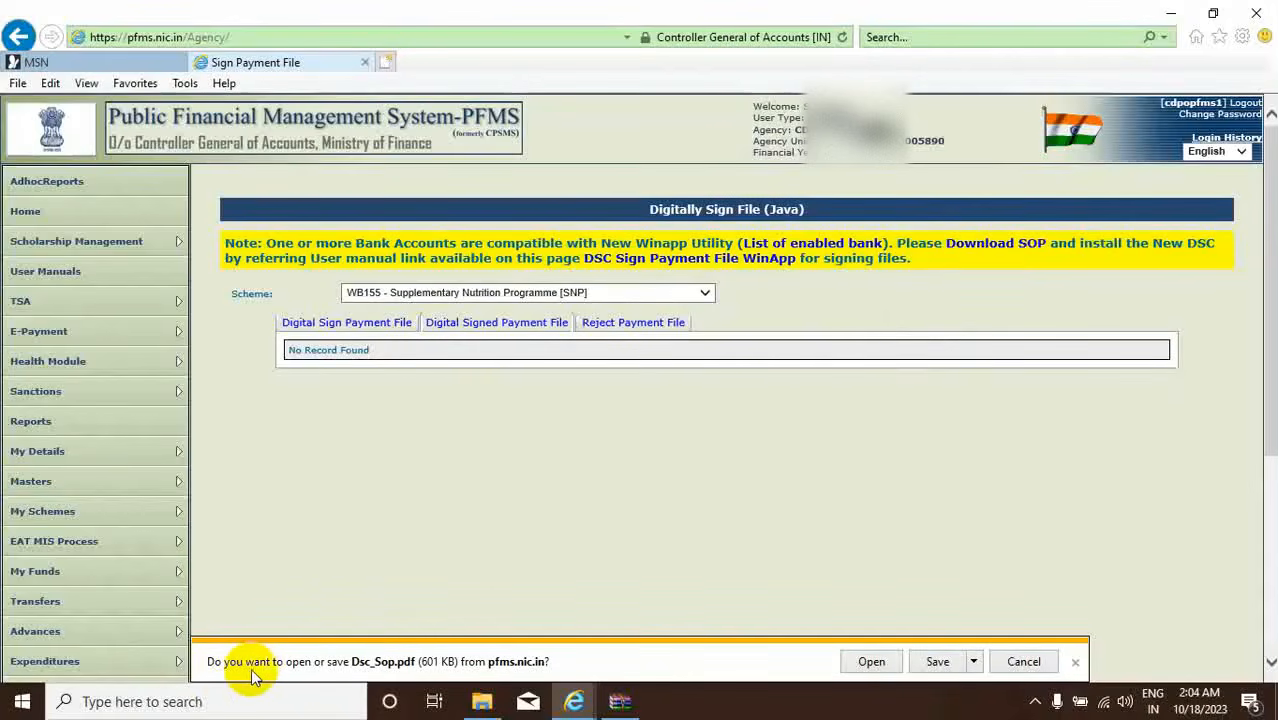
Save the downloaded Dsc_Sop.pdf and open its containing Downloads folder.
click(932, 662)
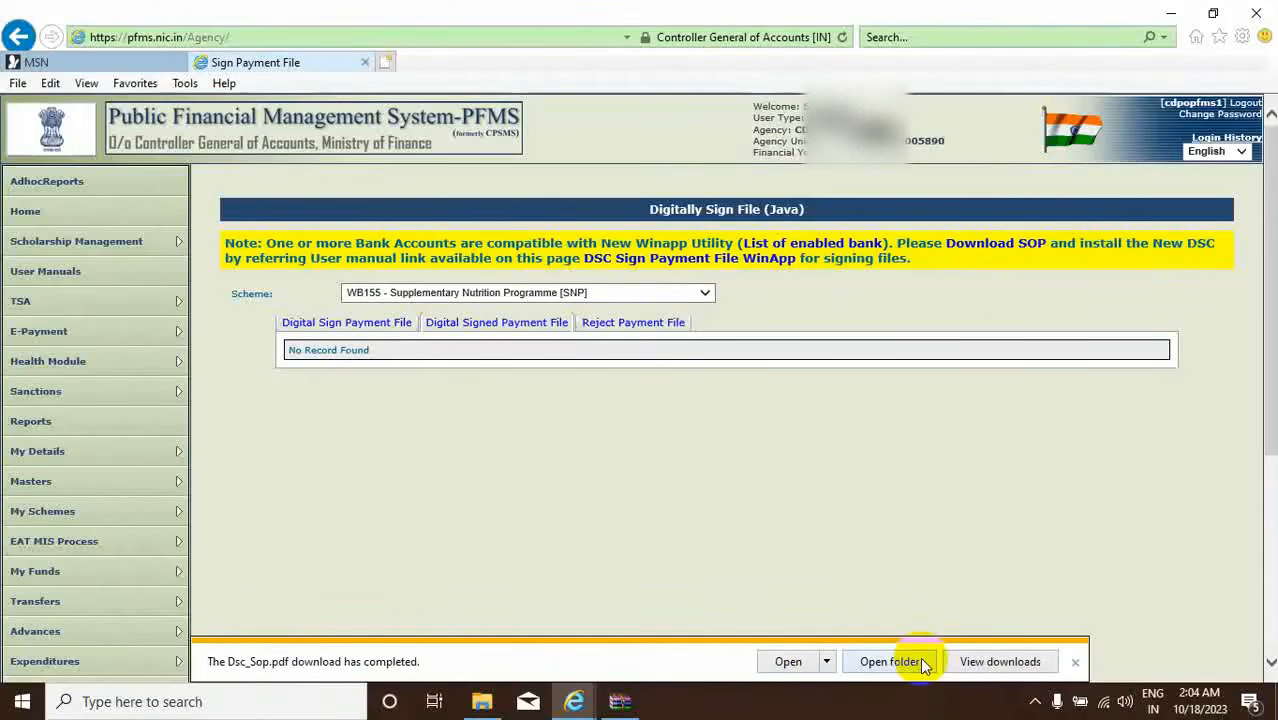
click(924, 663)
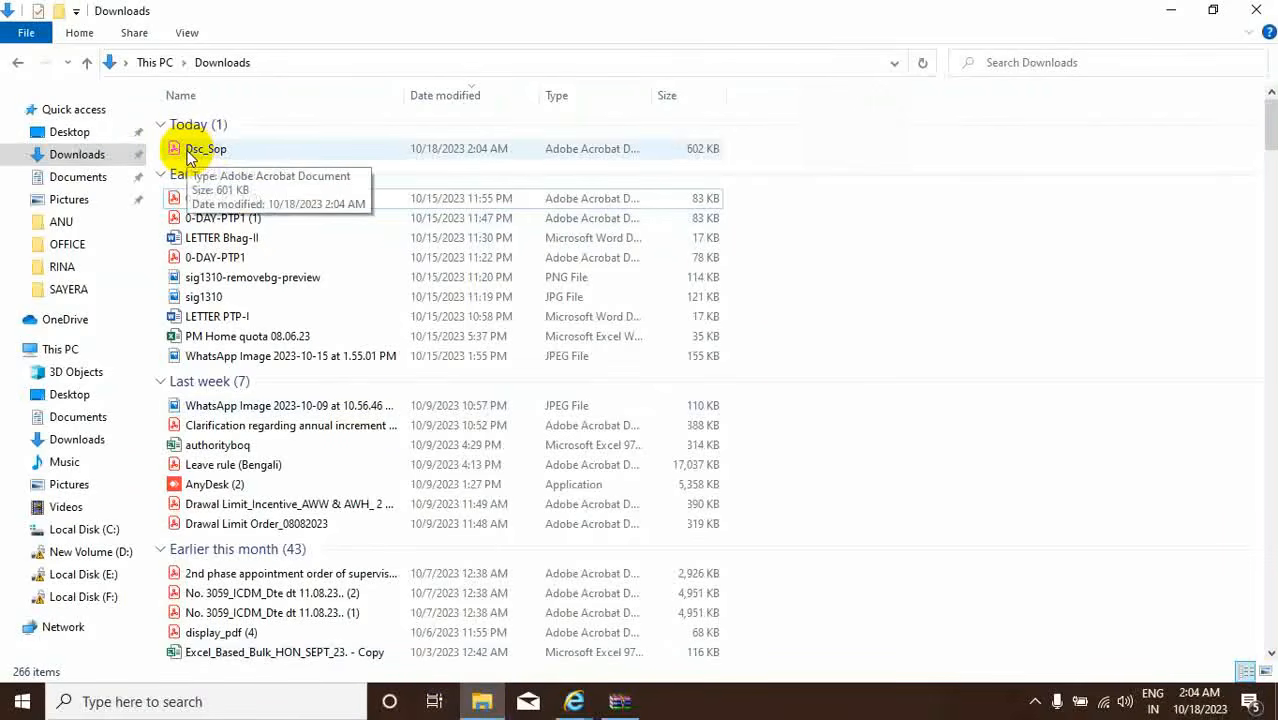
Open Dsc_Sop.pdf in Adobe Acrobat with the tools panel hidden and scroll through the guidelines.
click(208, 152)
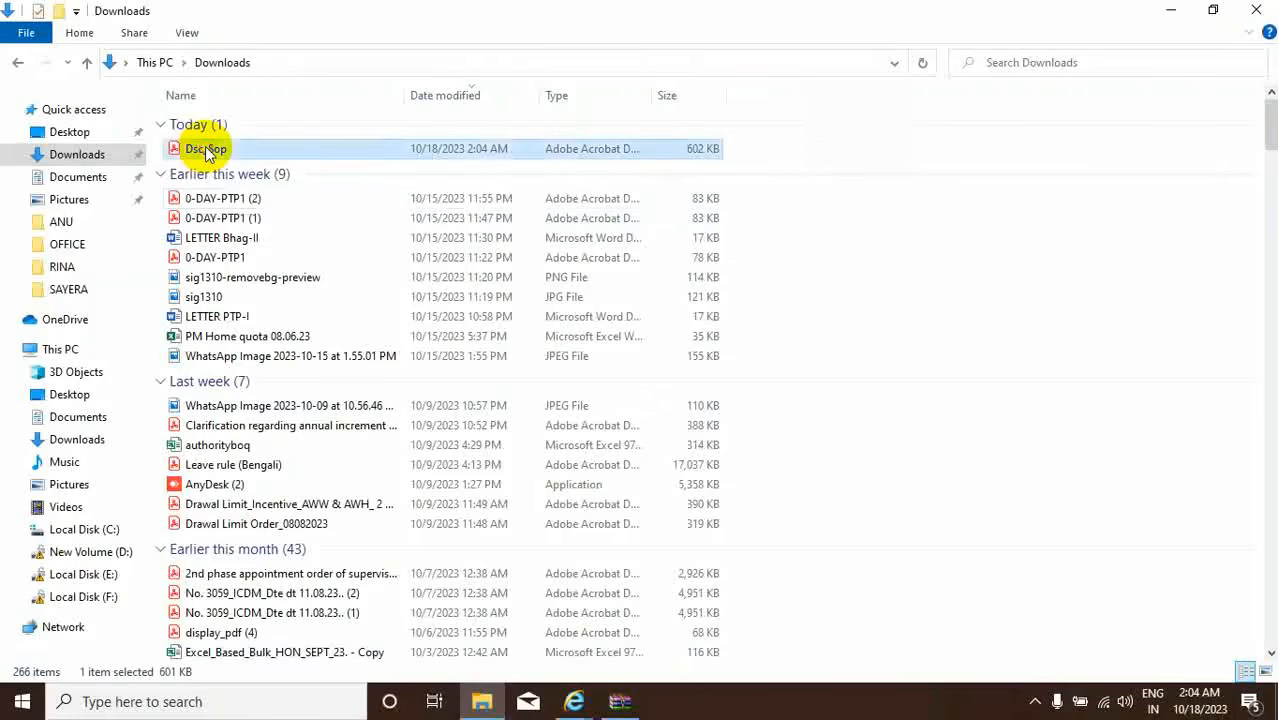
double_click(208, 150)
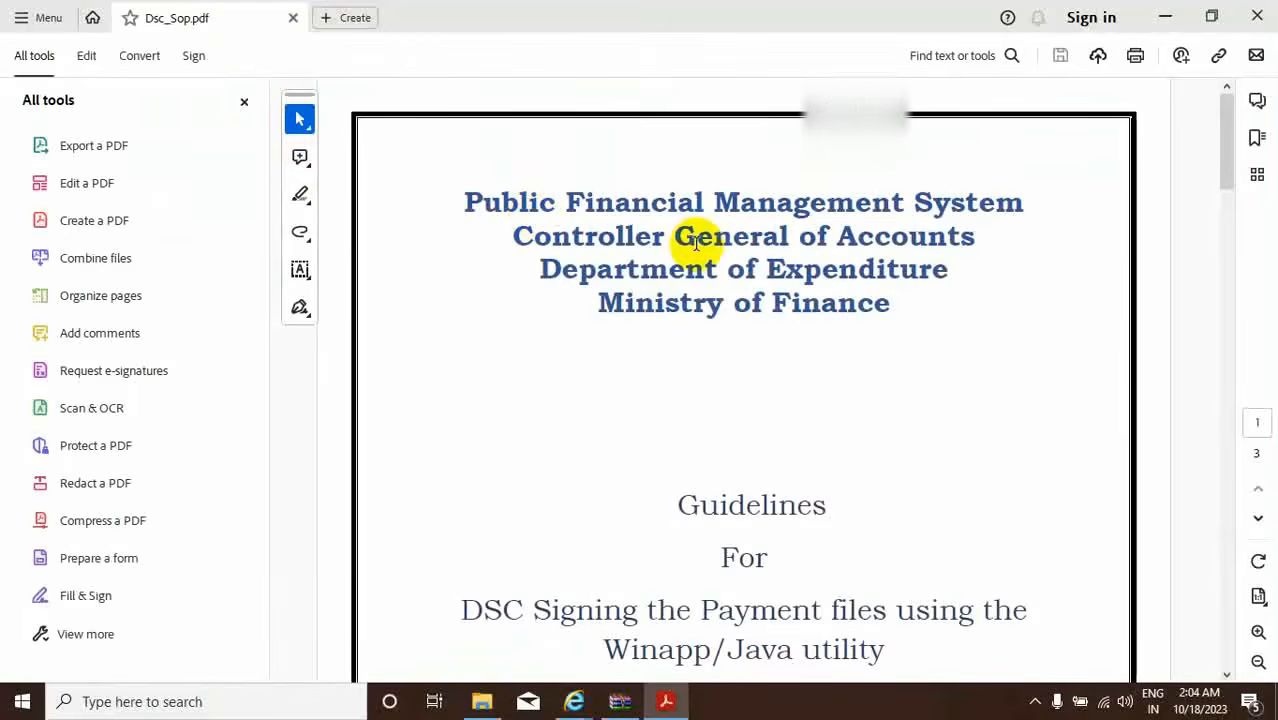
click(246, 101)
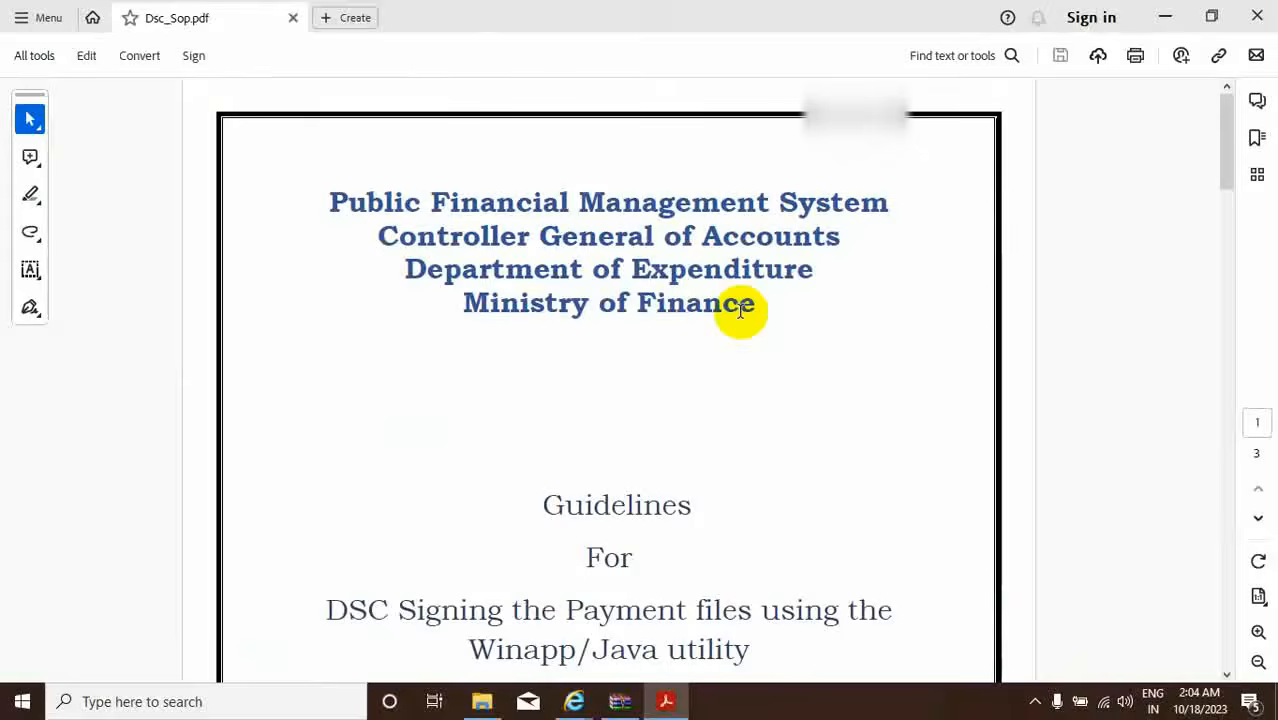
scroll(740, 312, down, 4)
scroll(740, 314, down, 10)
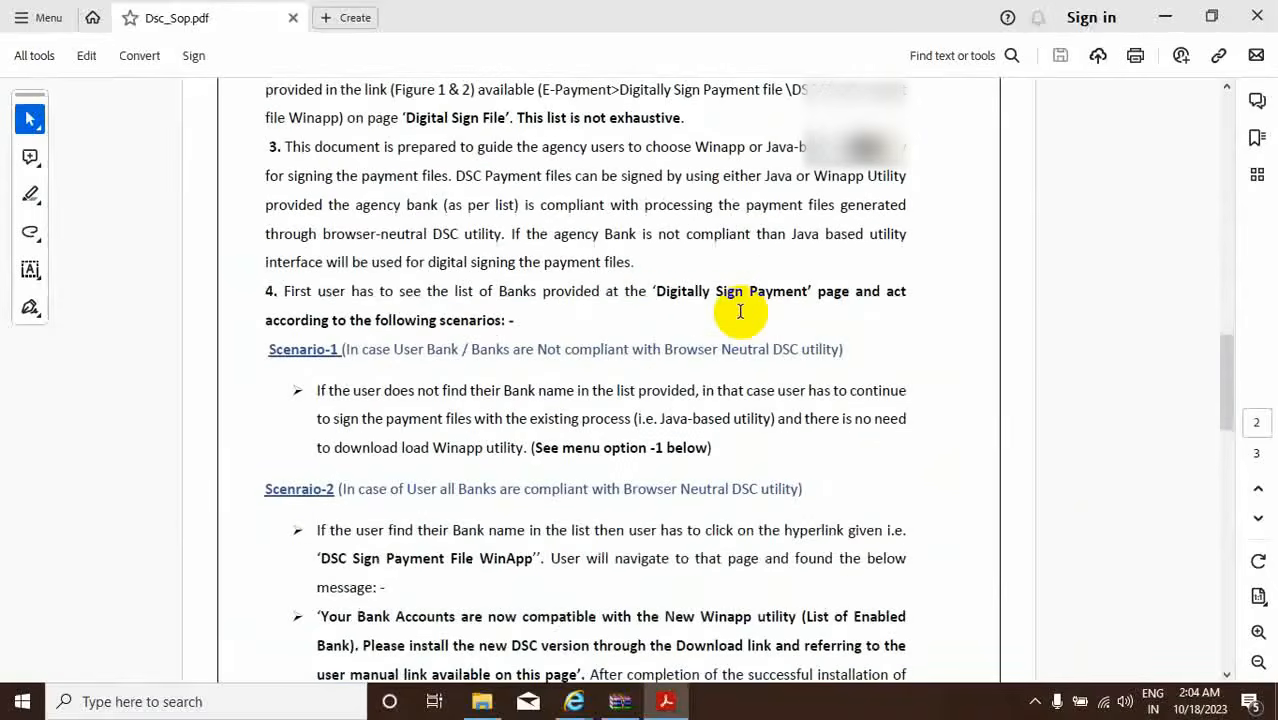
scroll(740, 312, down, 3)
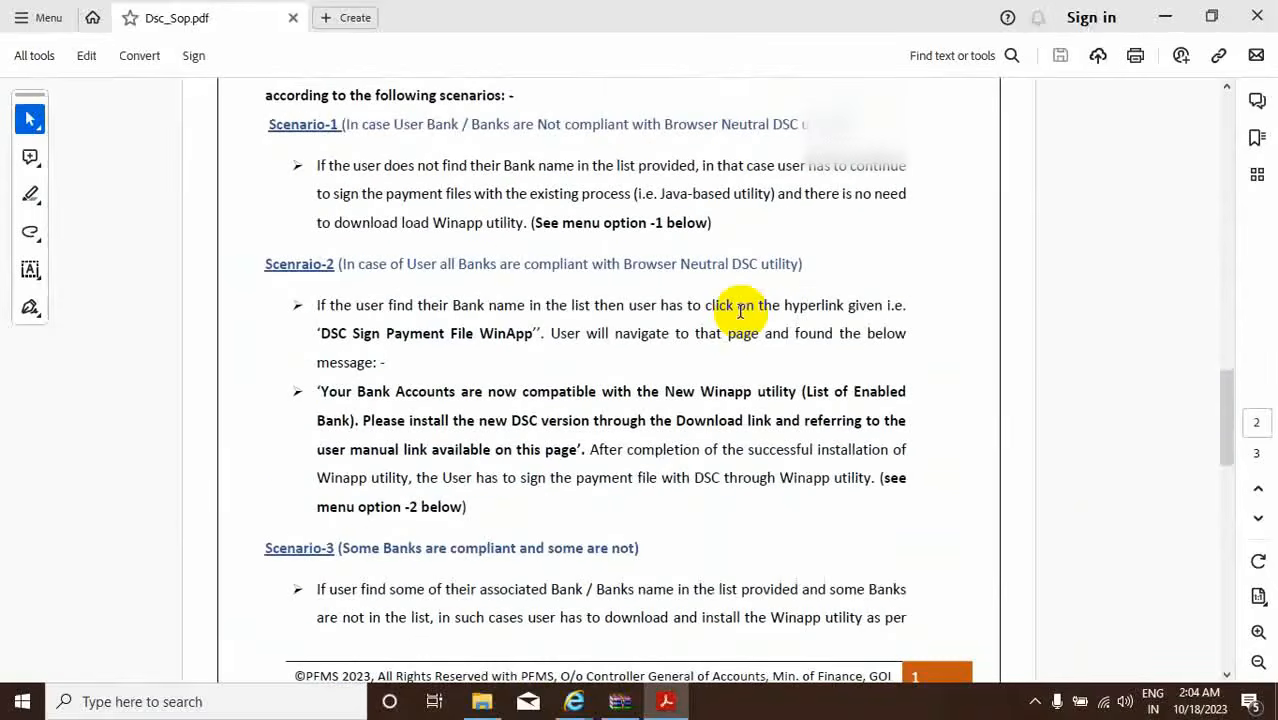
scroll(740, 312, down, 12)
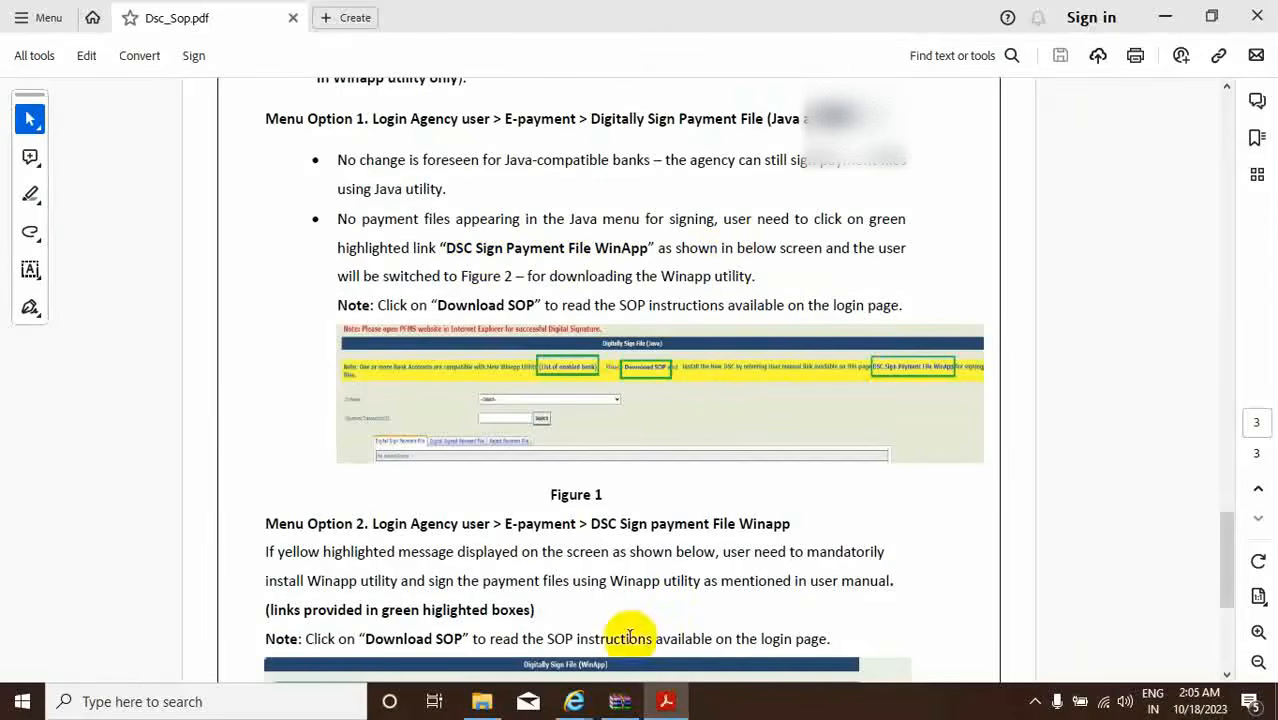
Re-check the WinApp instructions in the PDF, then return to the PFMS Sign Payment File page.
mouse_move(574, 701)
click(693, 650)
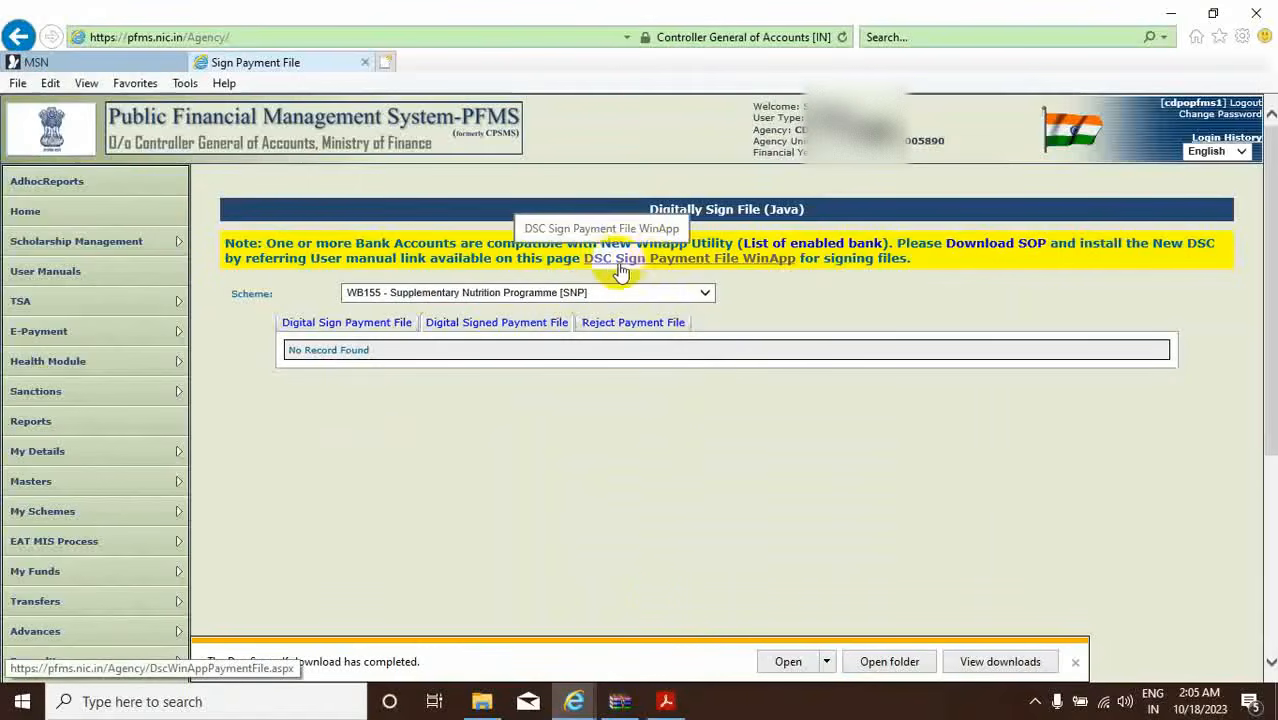
click(668, 706)
scroll(762, 510, down, 5)
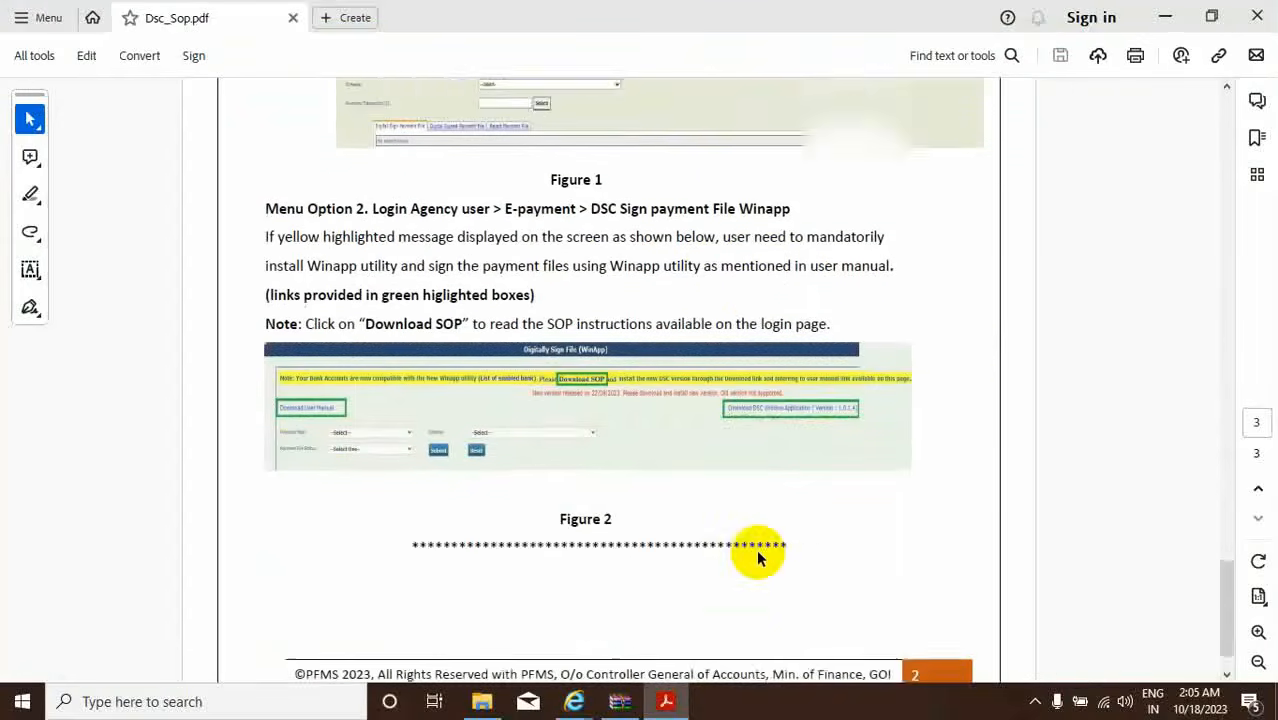
scroll(756, 556, up, 2)
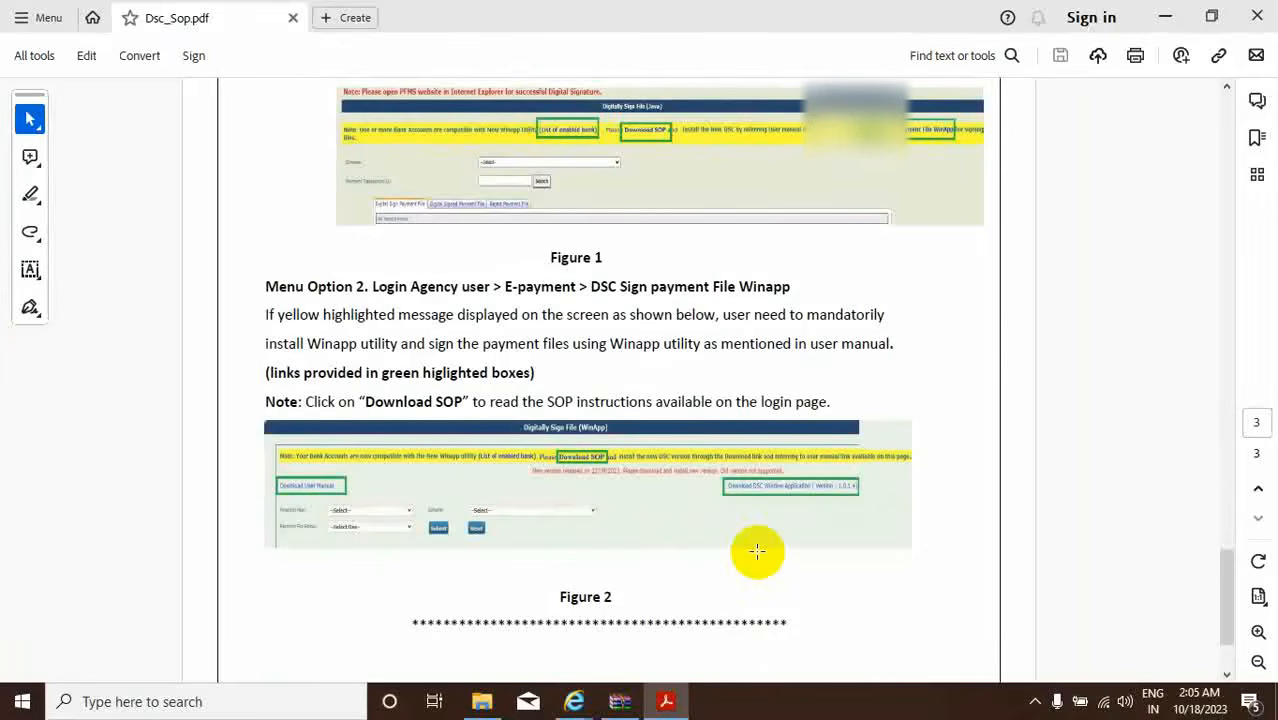
scroll(757, 552, up, 1)
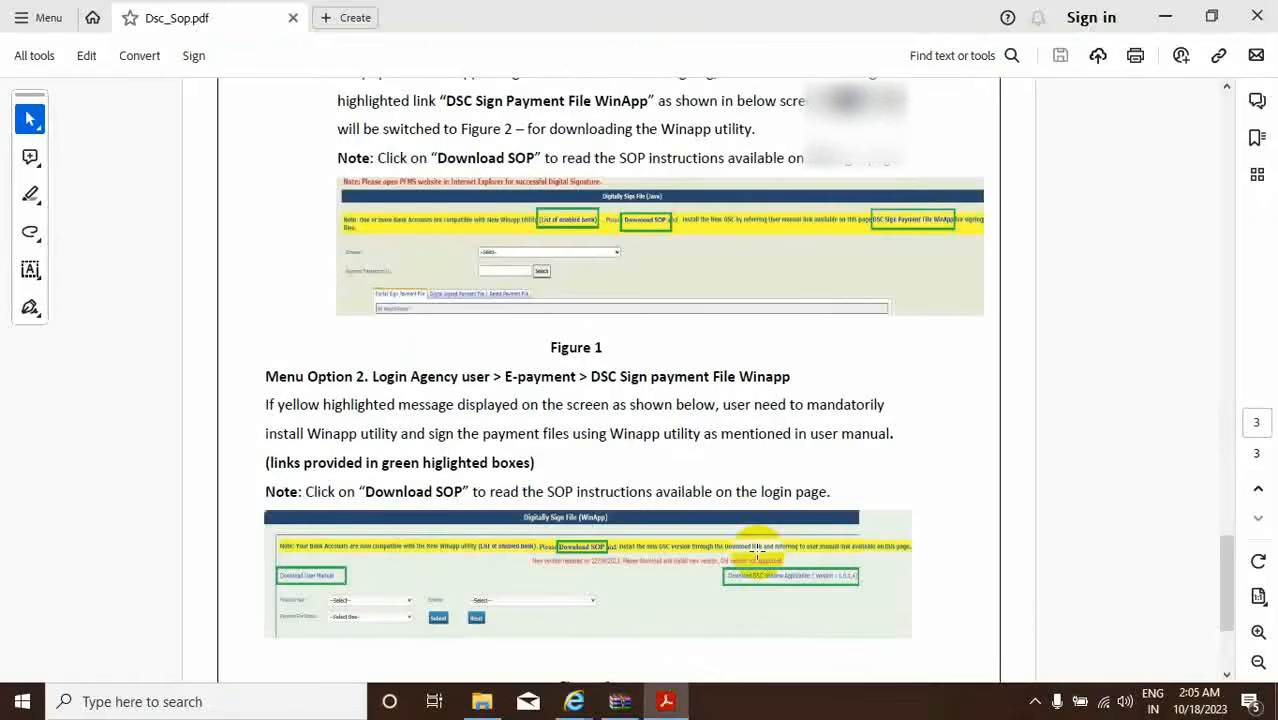
mouse_move(622, 690)
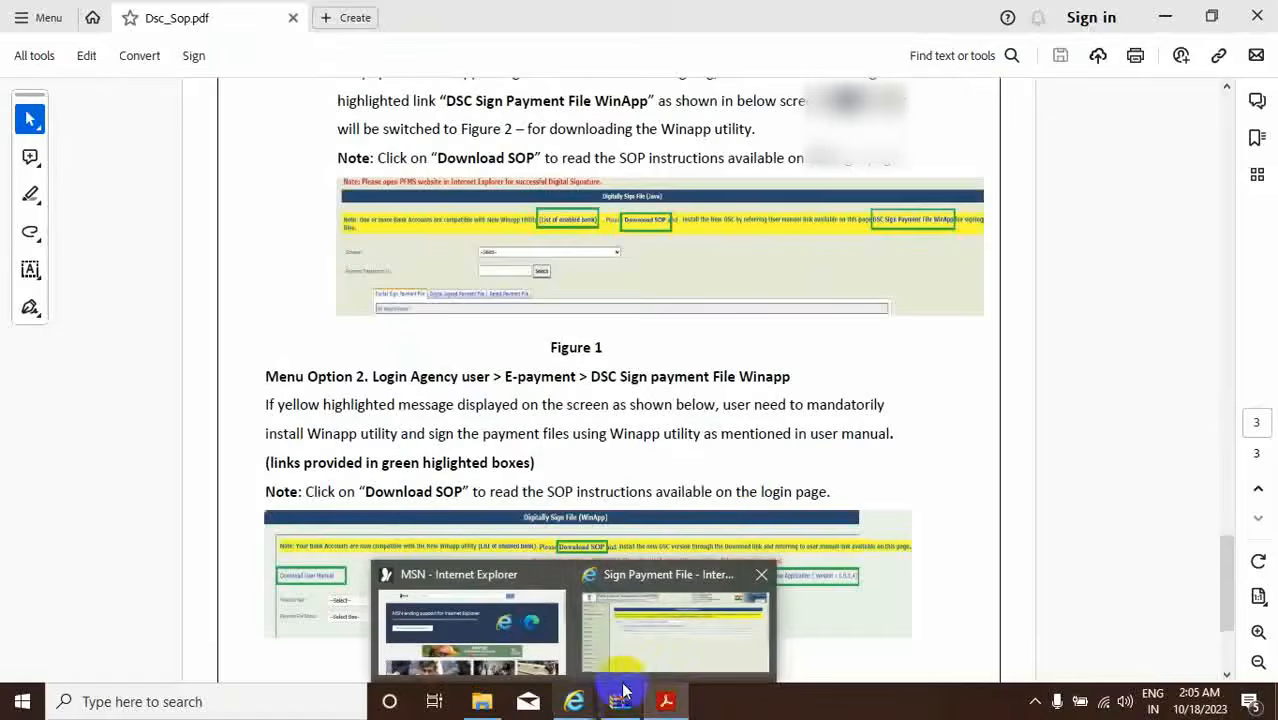
click(640, 665)
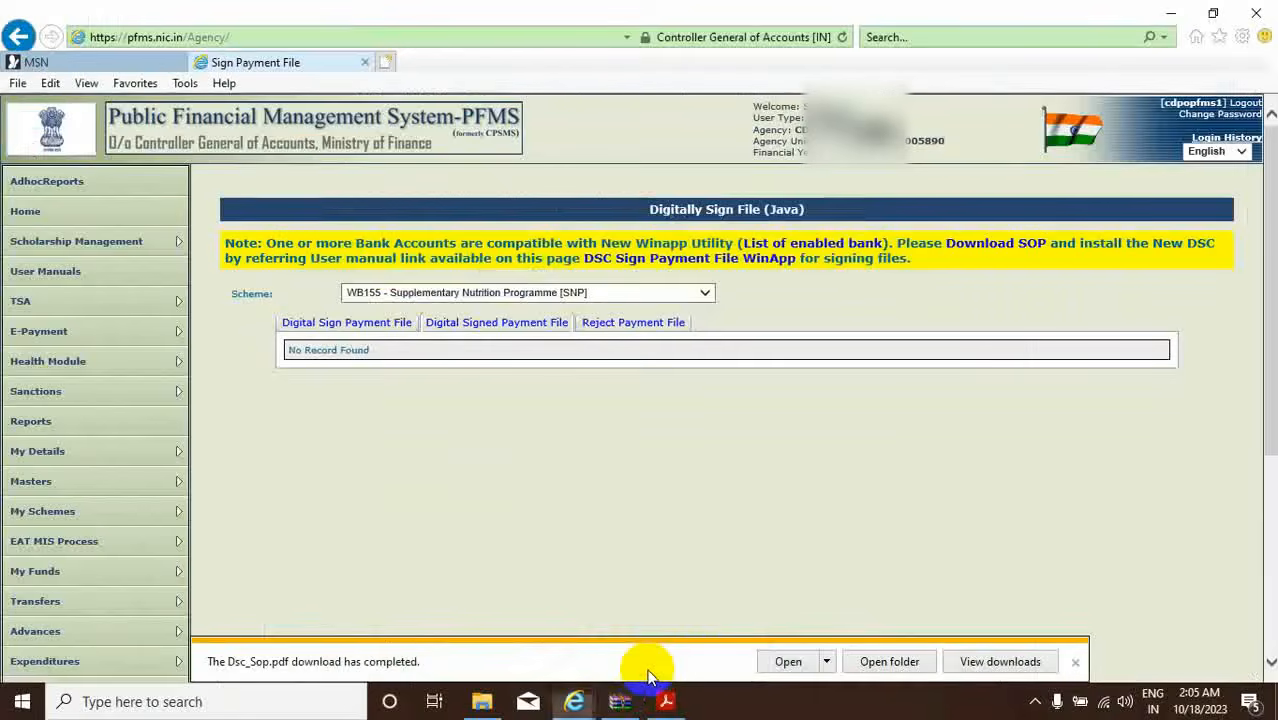
On the WinApp signing page, save DSC_Signing_Process_User_Manual.pdf and view it in Downloads.
click(672, 258)
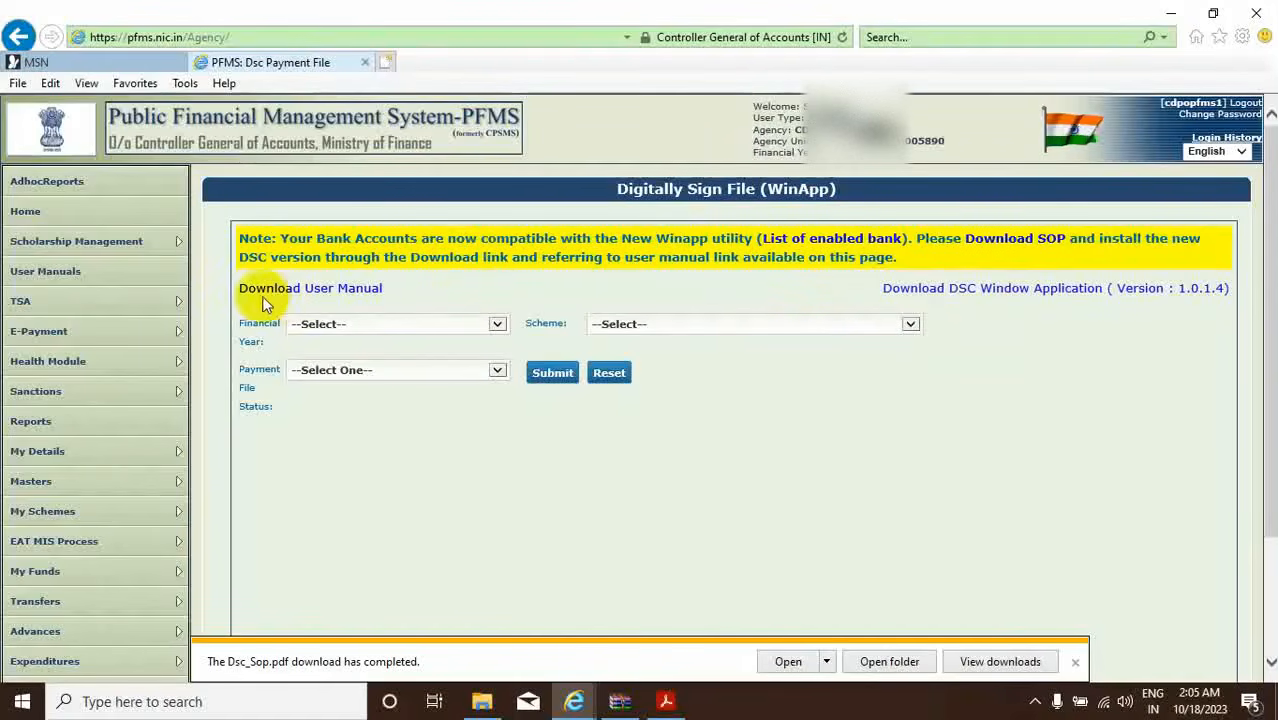
click(315, 292)
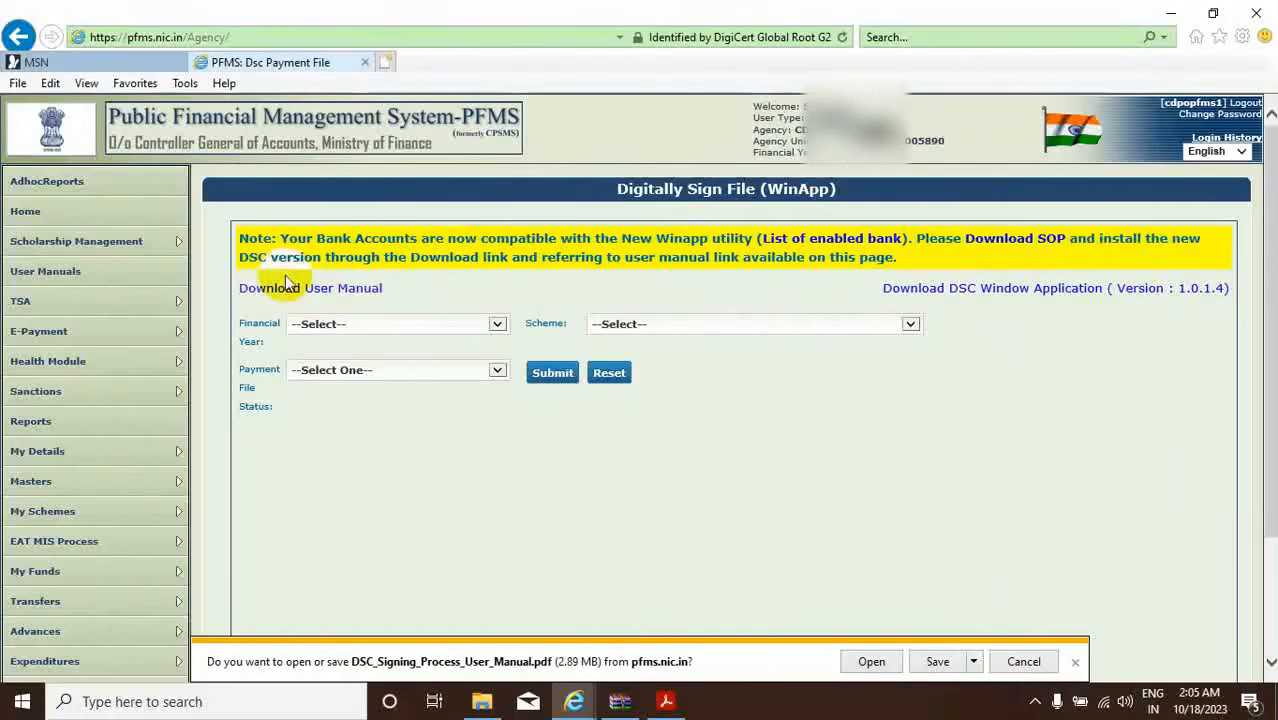
click(922, 662)
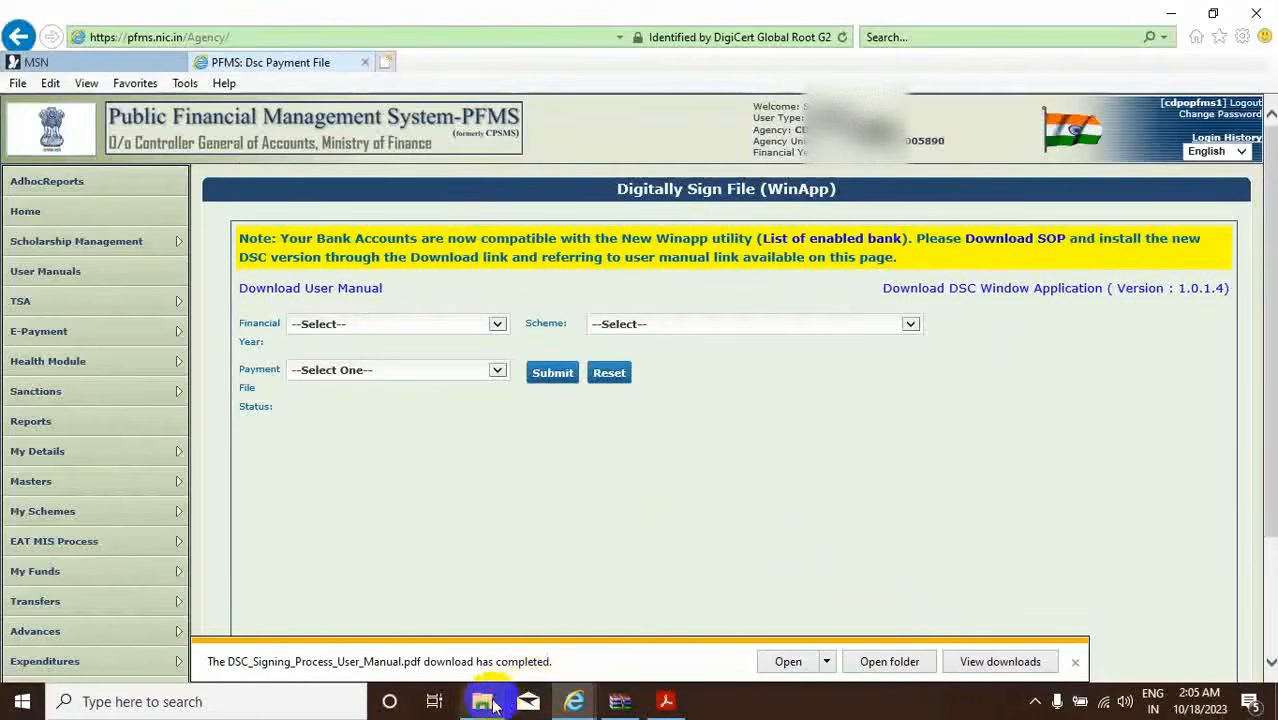
mouse_move(486, 704)
click(506, 640)
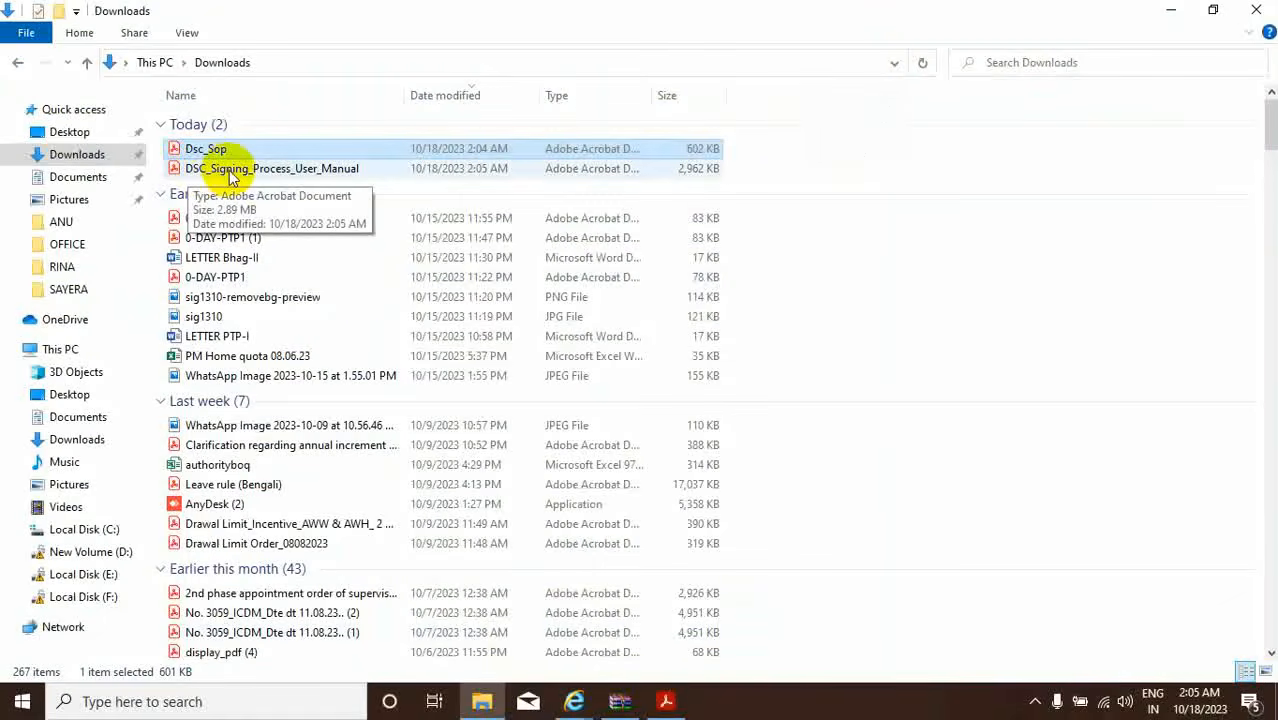
Read the DSC_Signing_Process_User_Manual.pdf installation and verification pages, then return to the PFMS window.
double_click(302, 170)
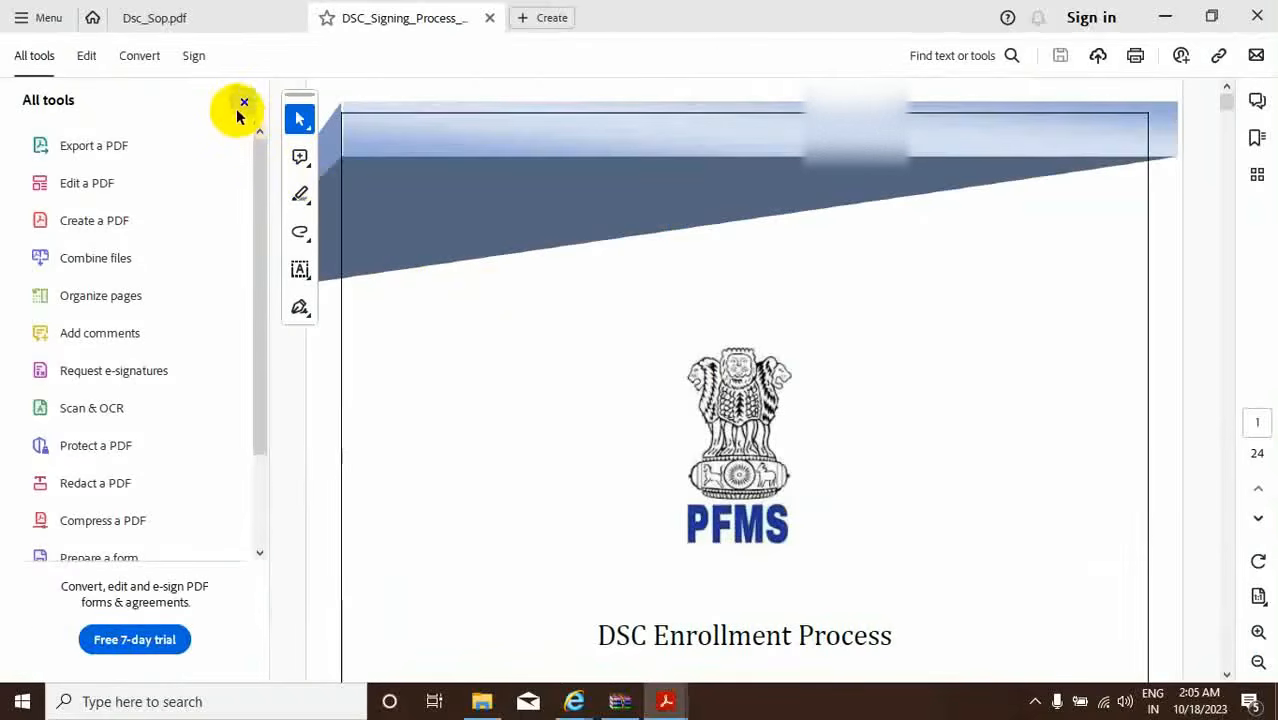
click(244, 101)
scroll(759, 354, down, 10)
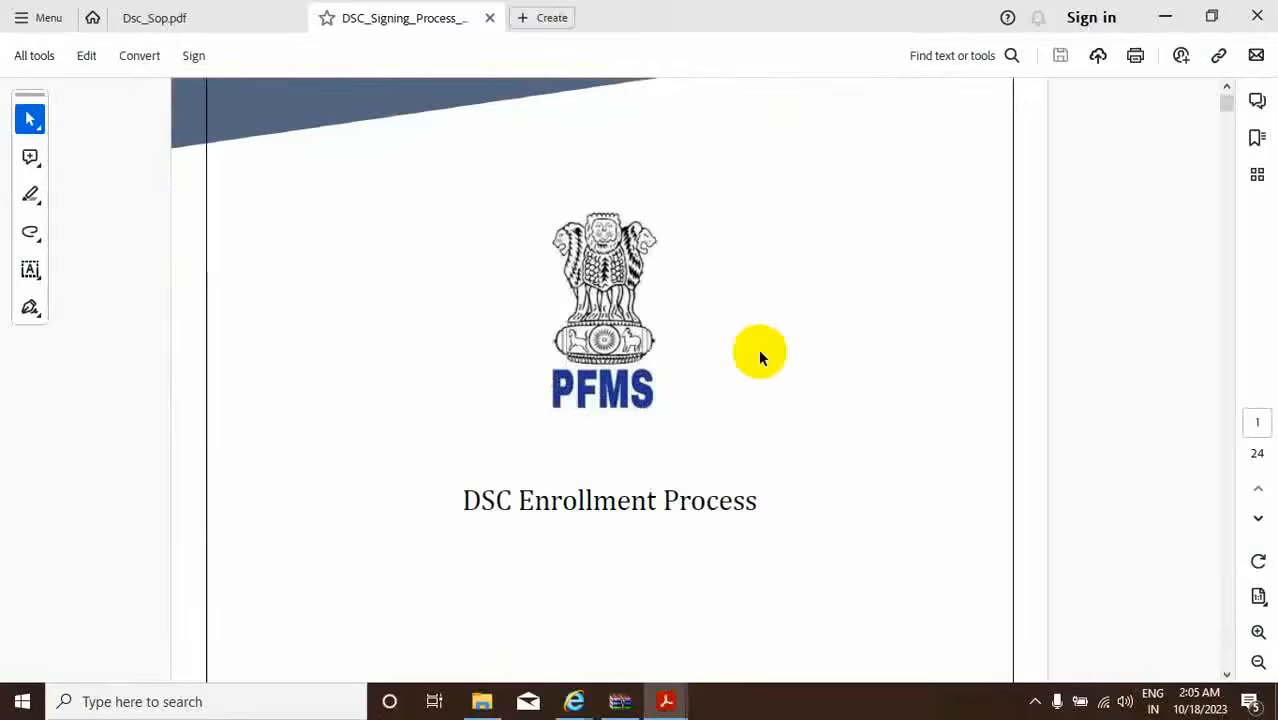
scroll(758, 356, down, 12)
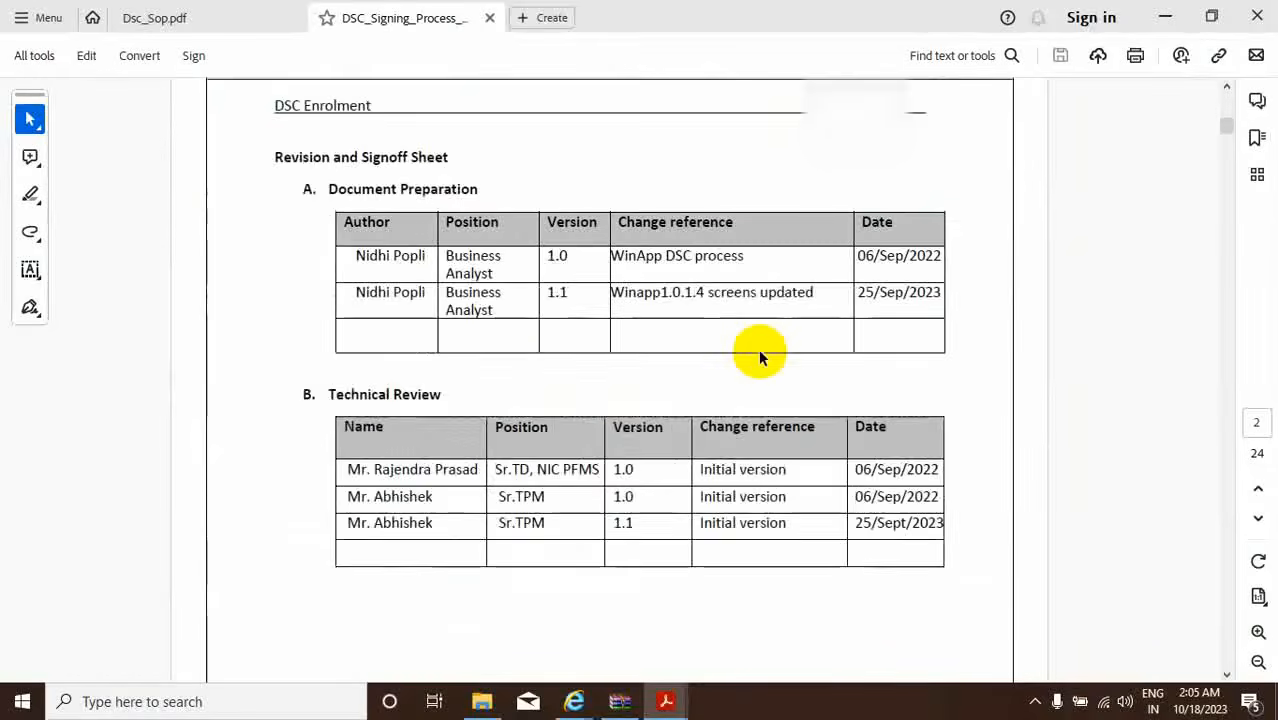
scroll(759, 354, down, 12)
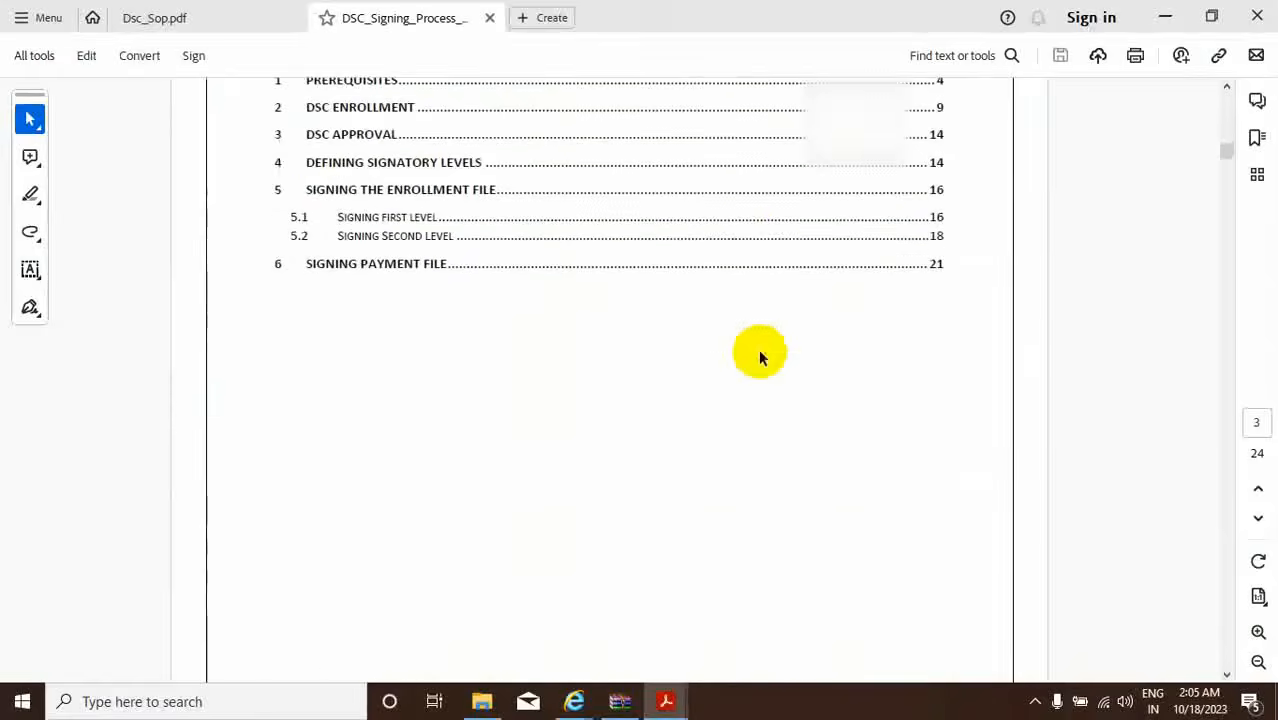
scroll(759, 352, down, 9)
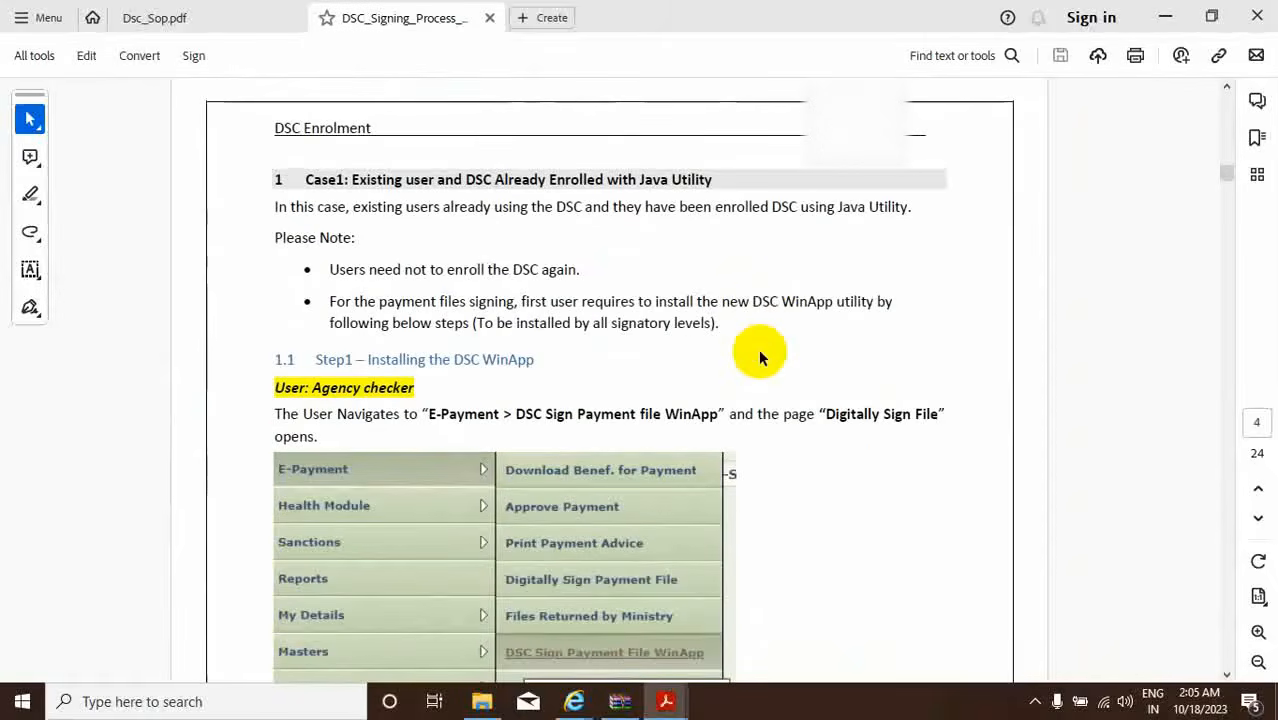
scroll(758, 348, down, 12)
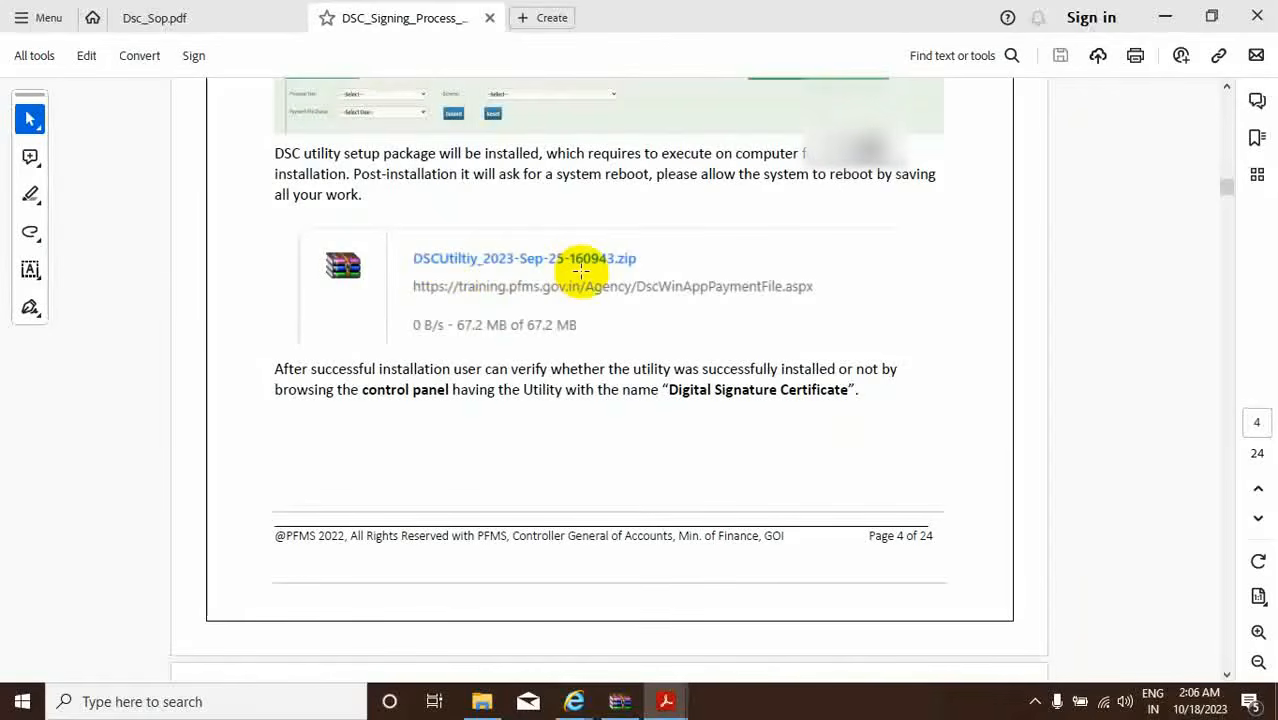
scroll(580, 270, down, 8)
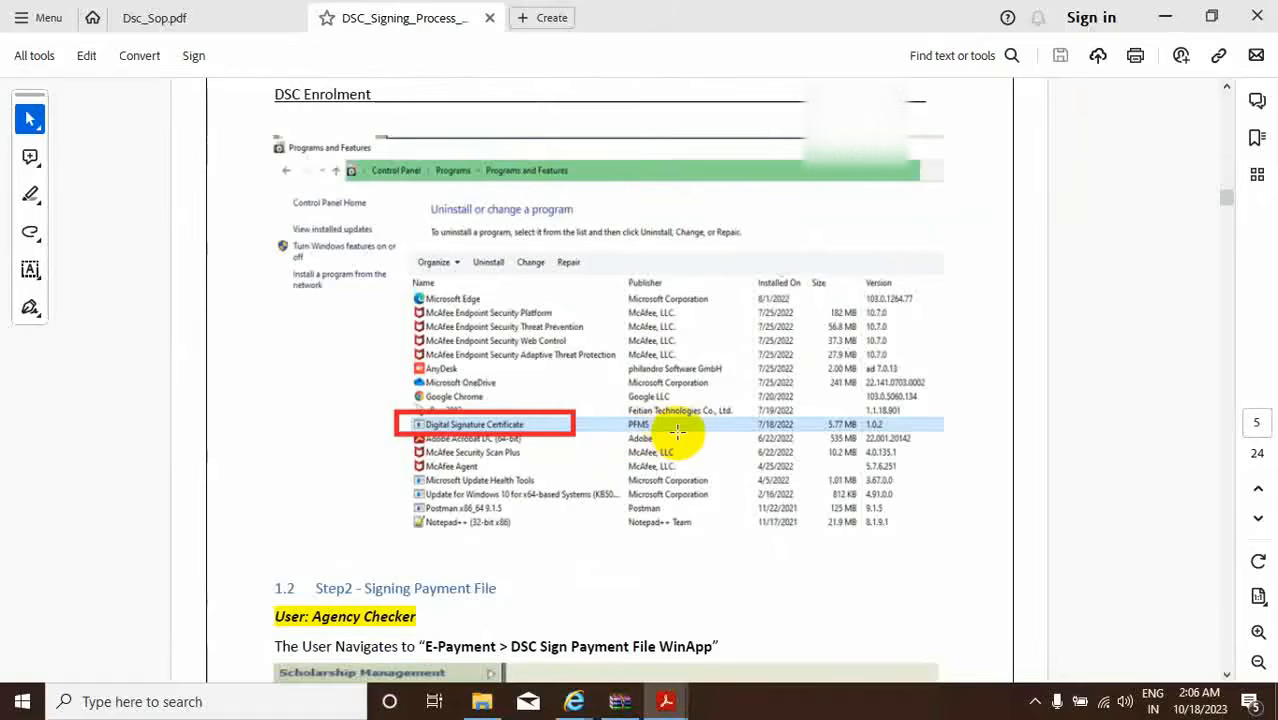
scroll(677, 431, up, 10)
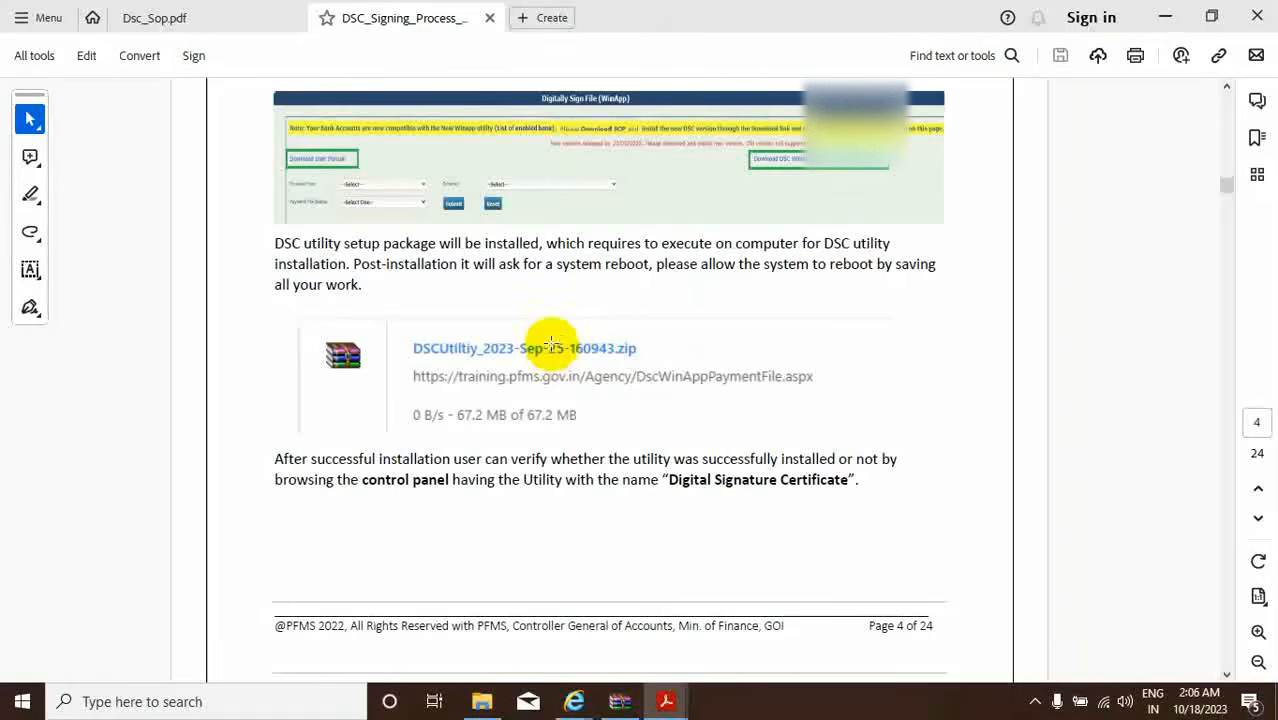
mouse_move(575, 705)
click(668, 632)
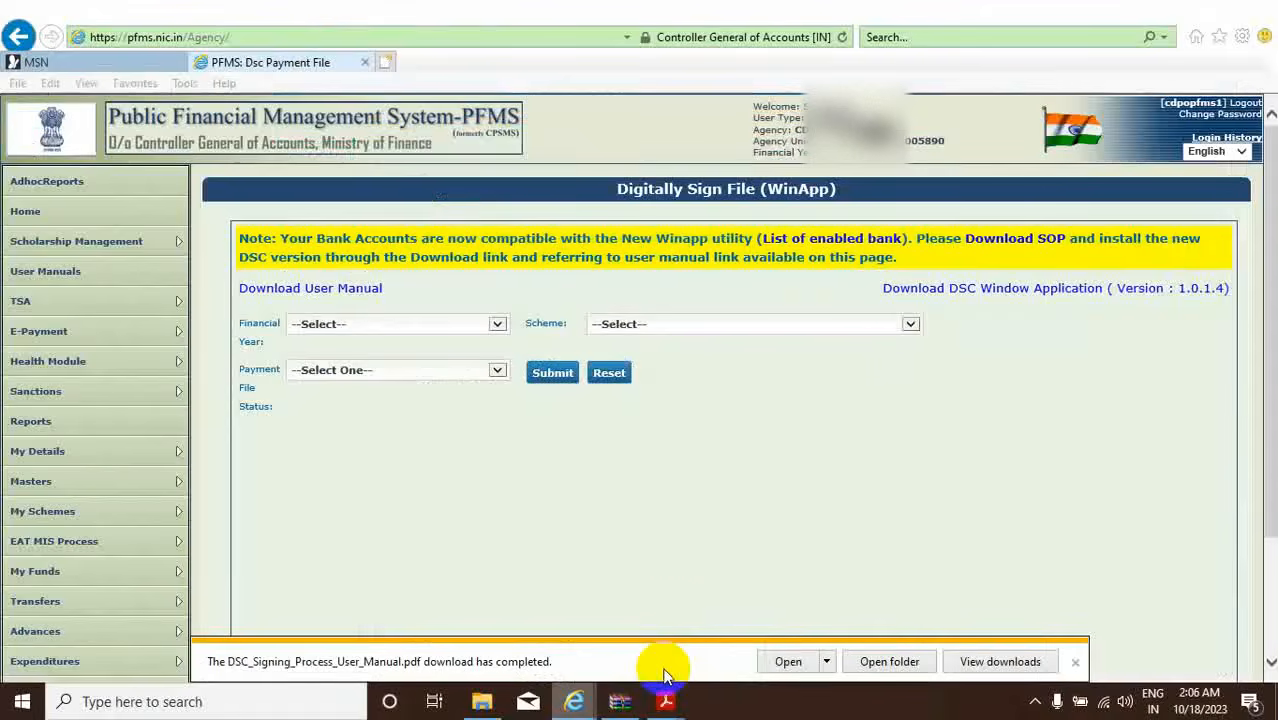
Save the DSC Window Application zip, confirm it in Downloads, and return to PFMS.
click(1030, 290)
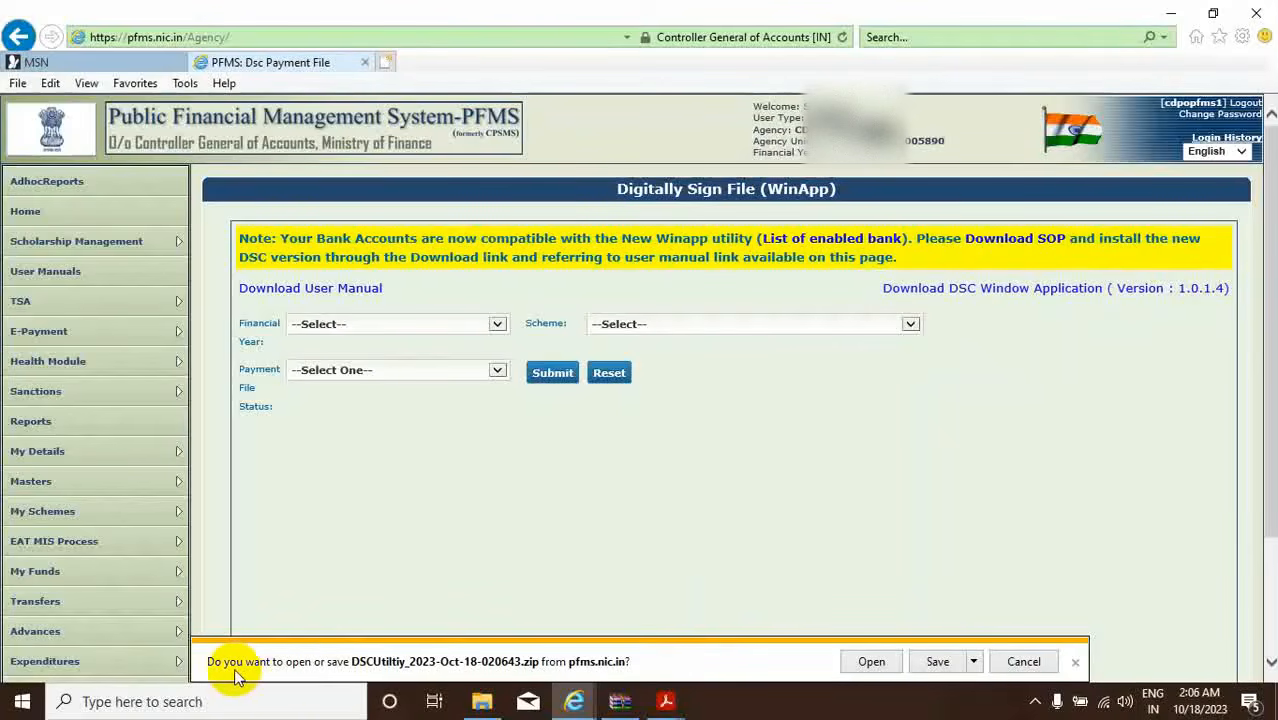
click(916, 664)
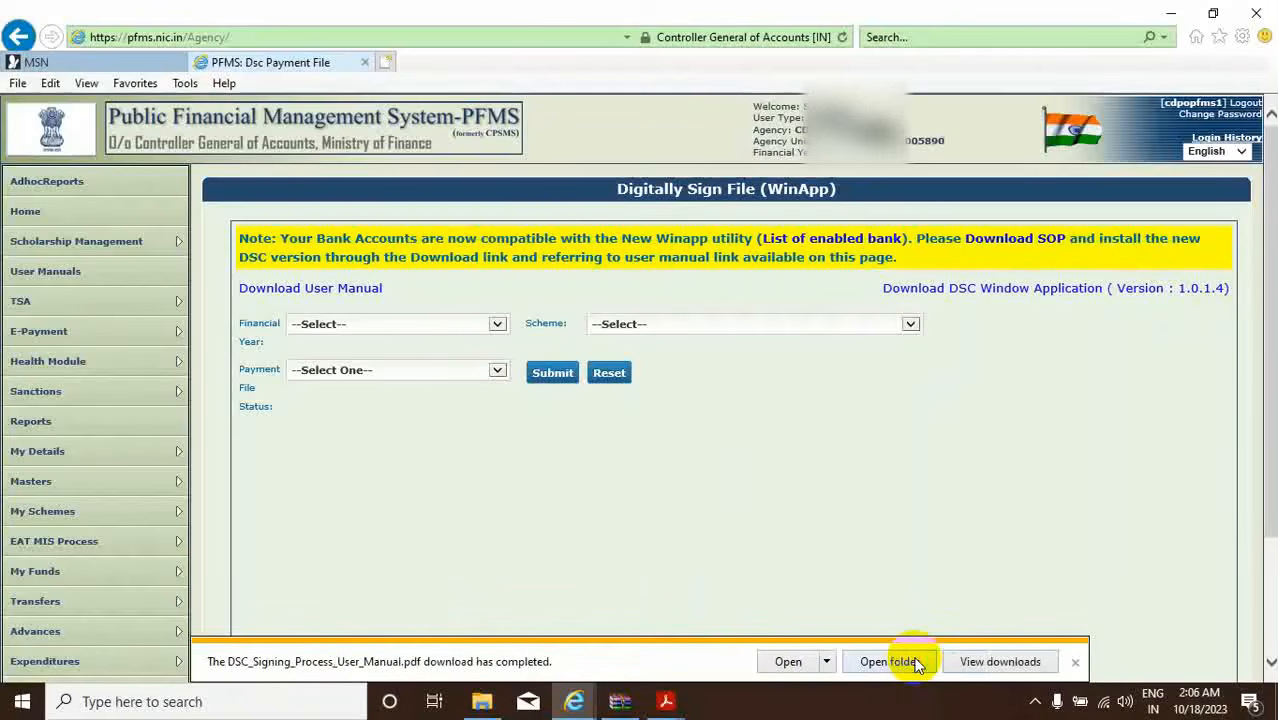
click(888, 662)
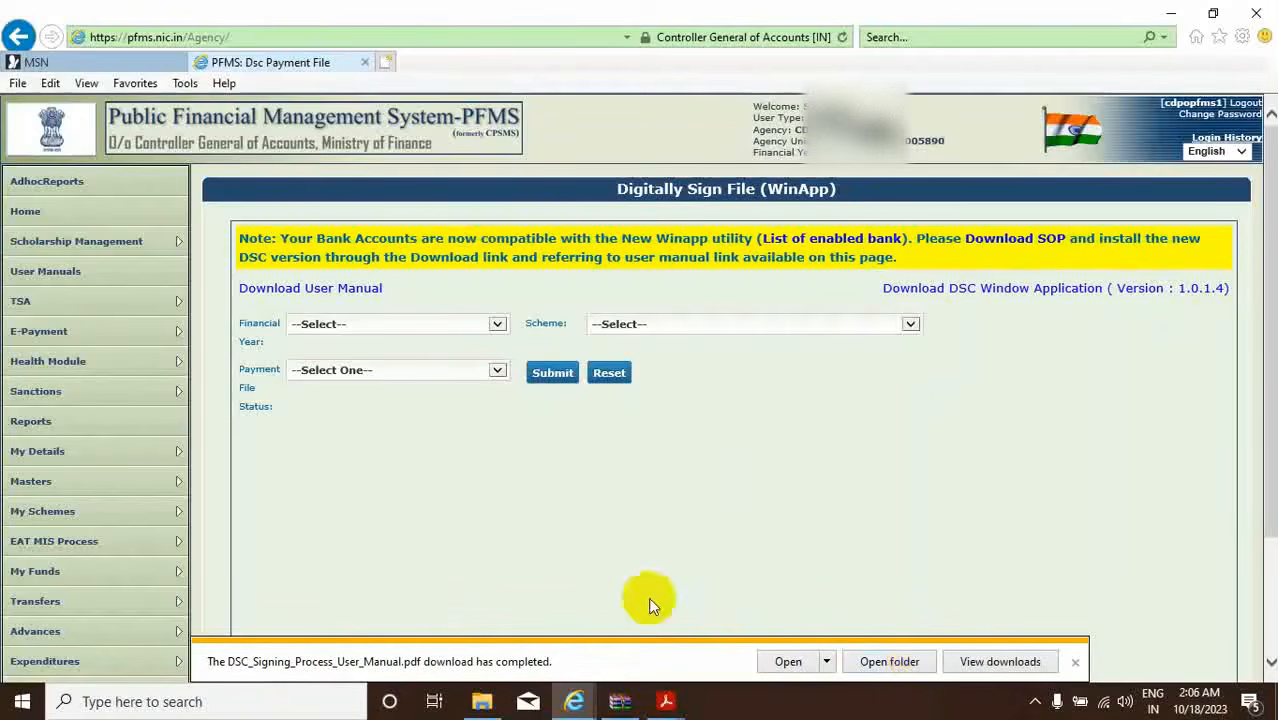
click(482, 702)
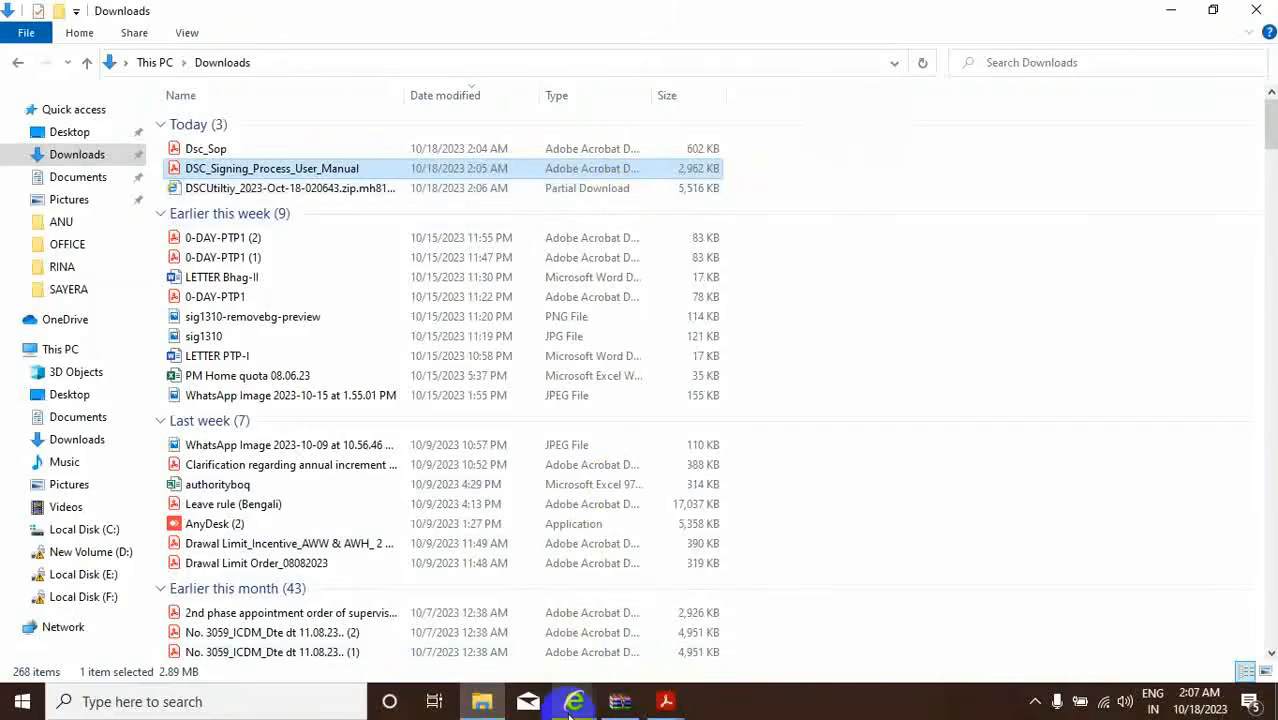
mouse_move(573, 705)
click(650, 655)
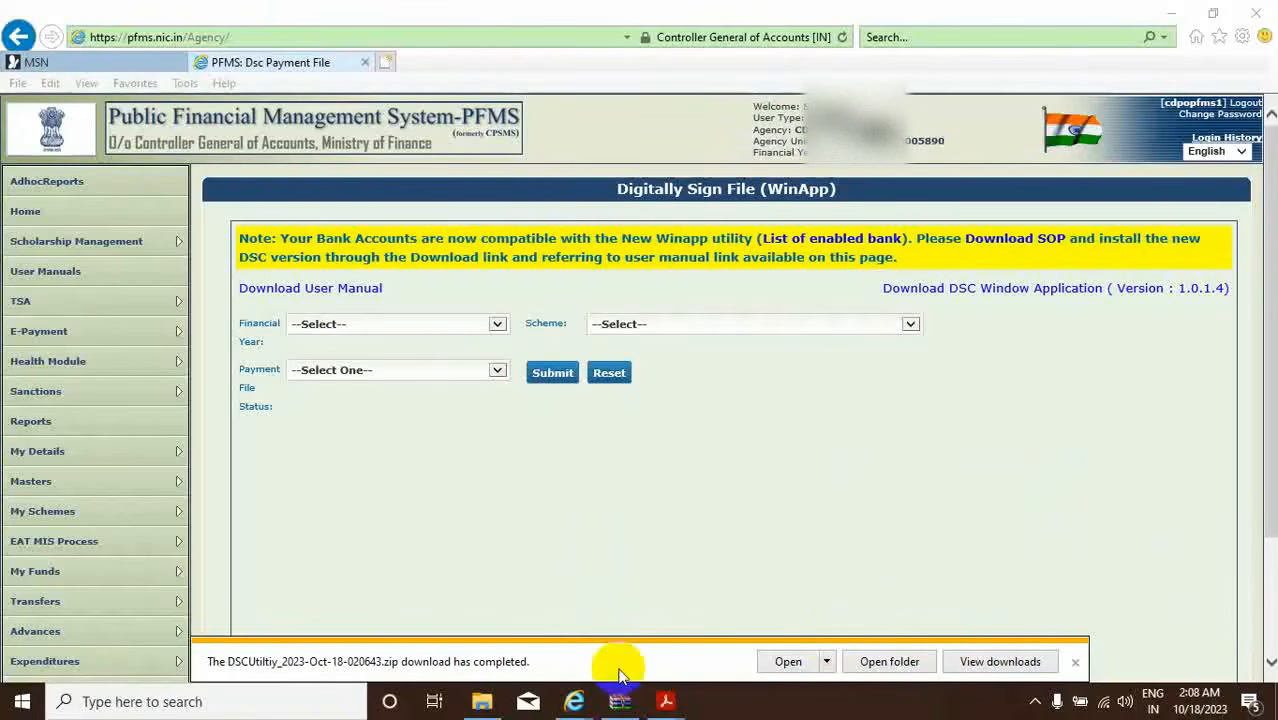
Open DSCUtiltiy_2023-Oct-18-020643.zip from the Downloads folder in WinRAR.
mouse_move(482, 698)
click(506, 616)
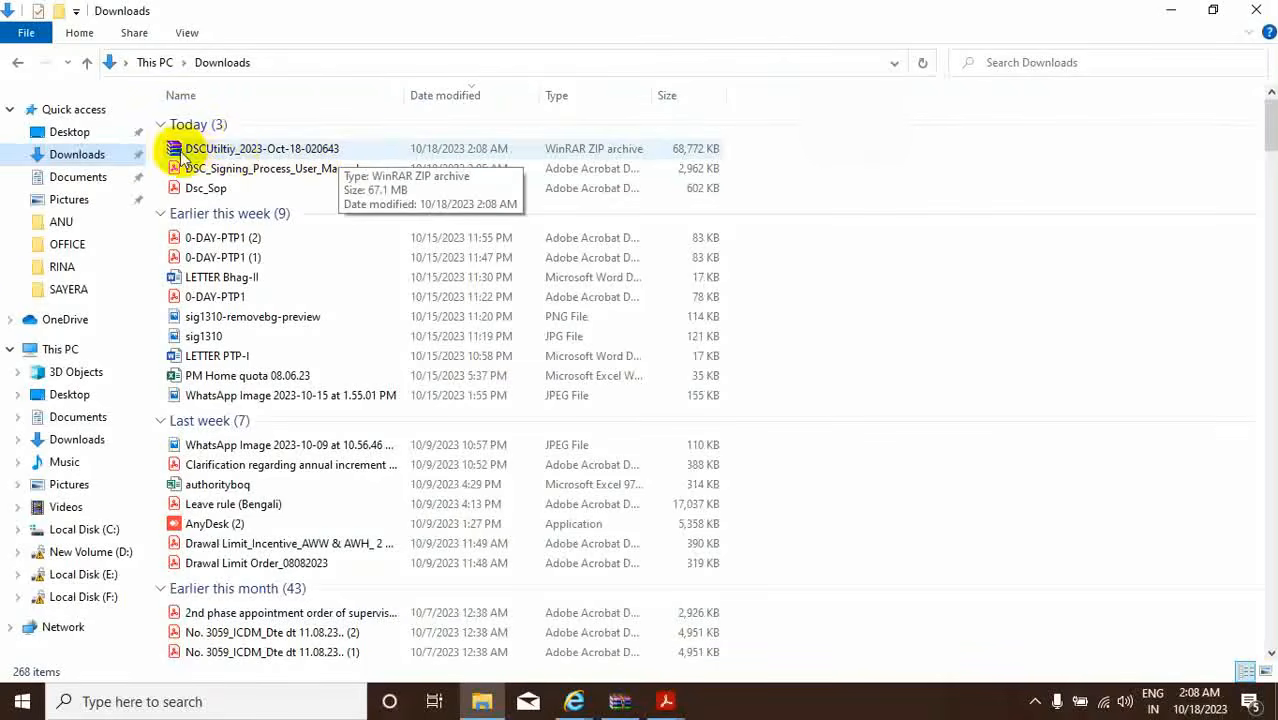
double_click(230, 150)
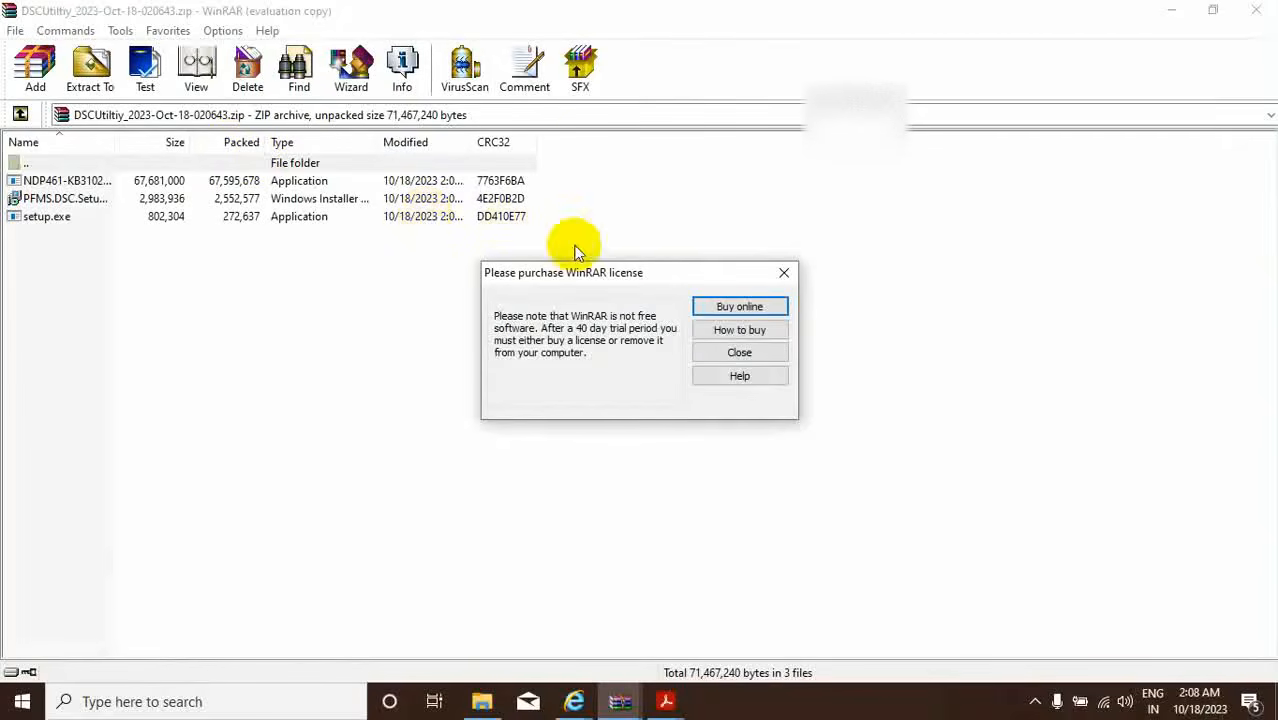
Dismiss the WinRAR licence reminder and run PFMS.DSC.Setup.msi from the archive.
click(784, 272)
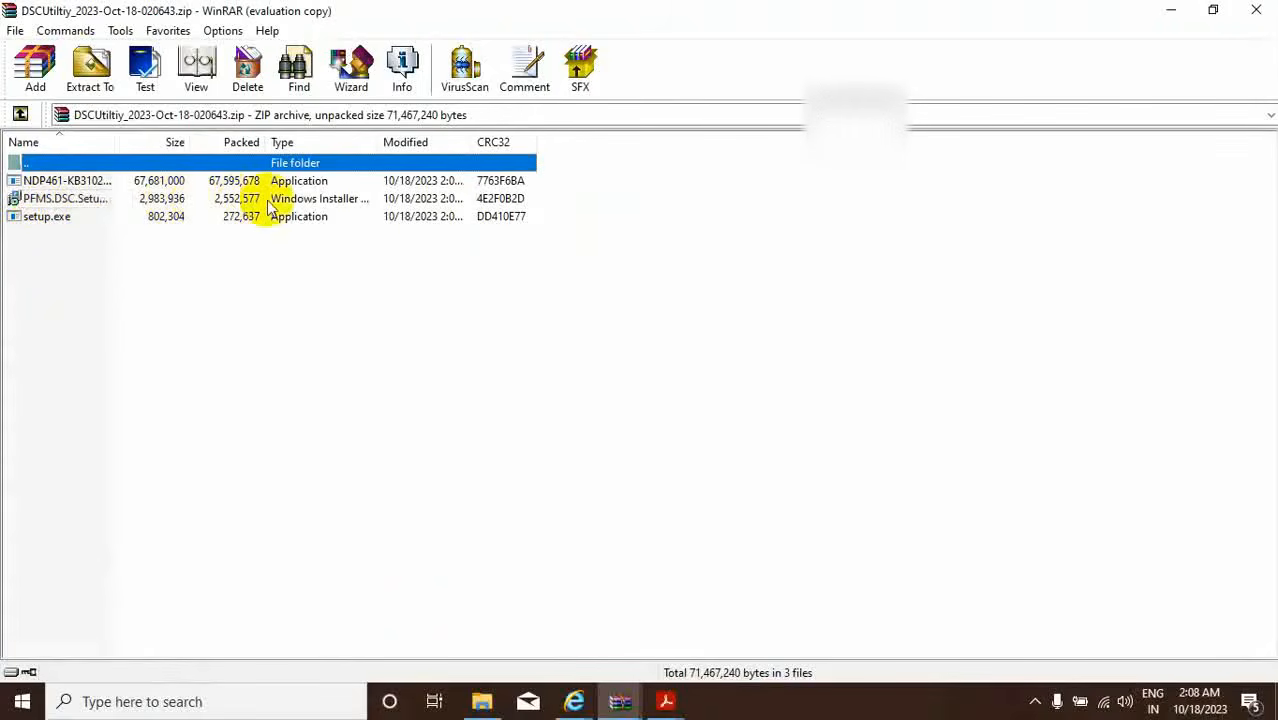
double_click(68, 201)
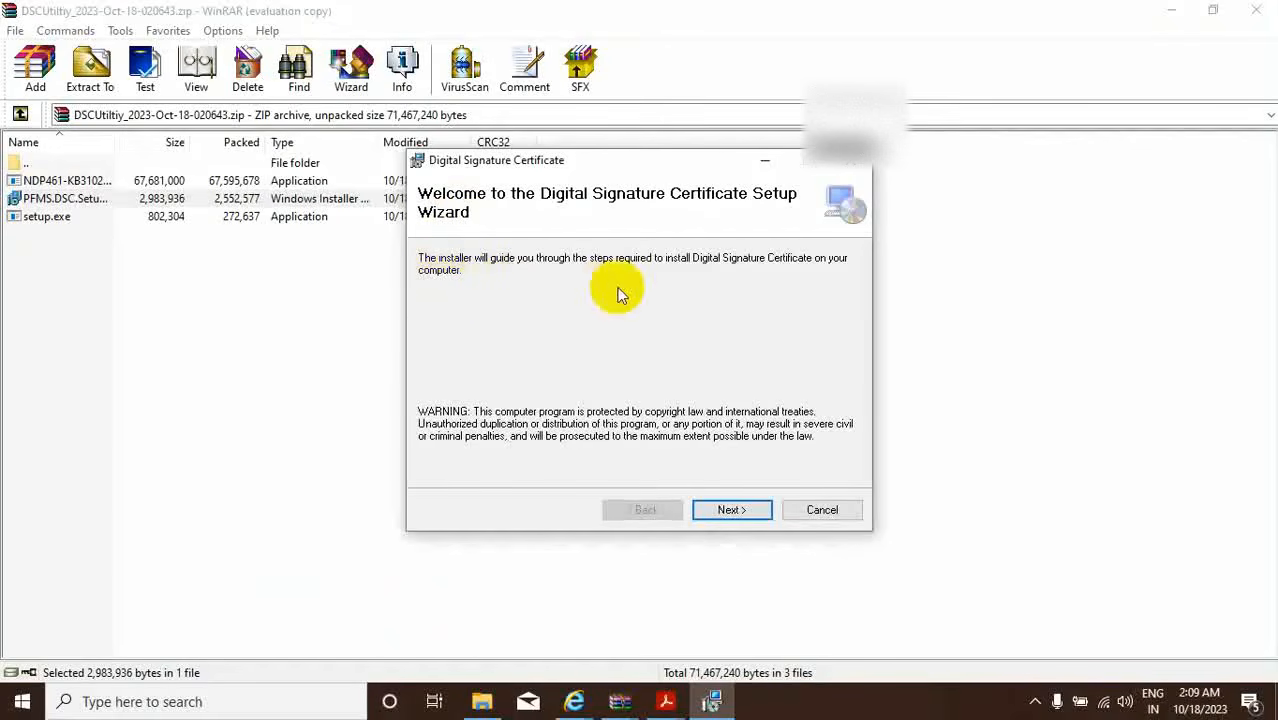
Go through the setup wizard with the default folder, agree to the licence, and begin installing.
click(725, 511)
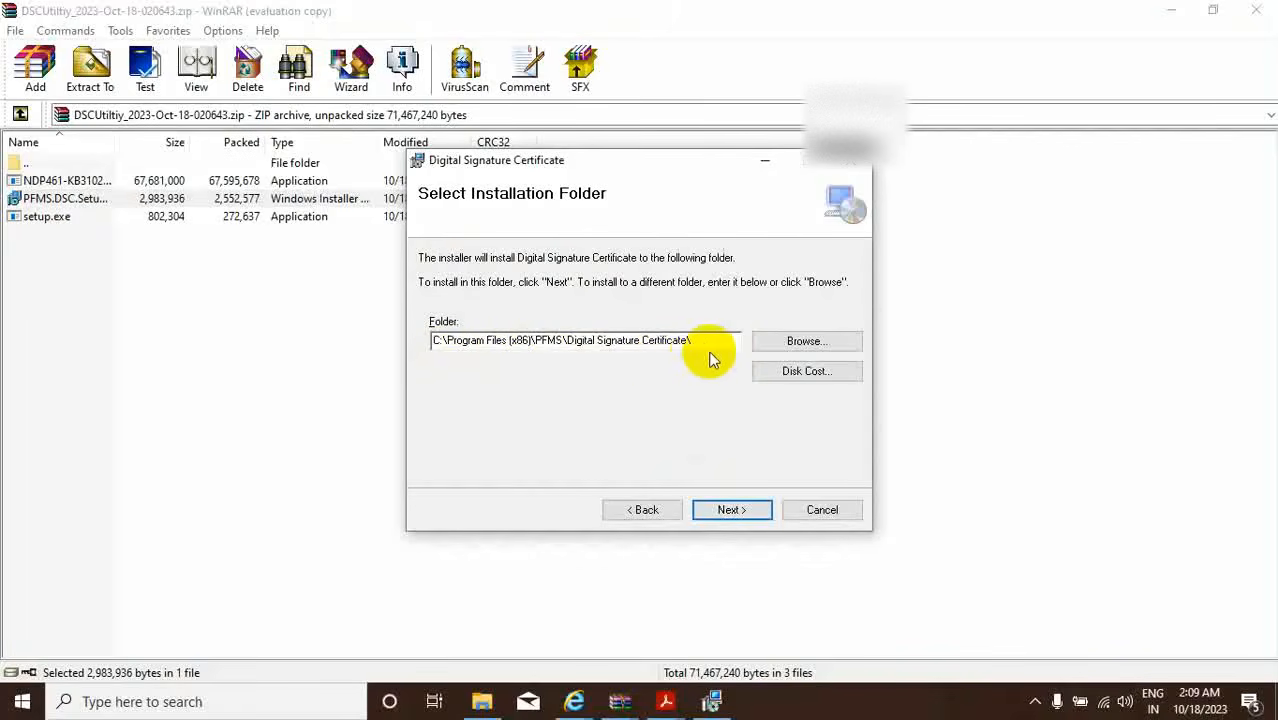
click(735, 511)
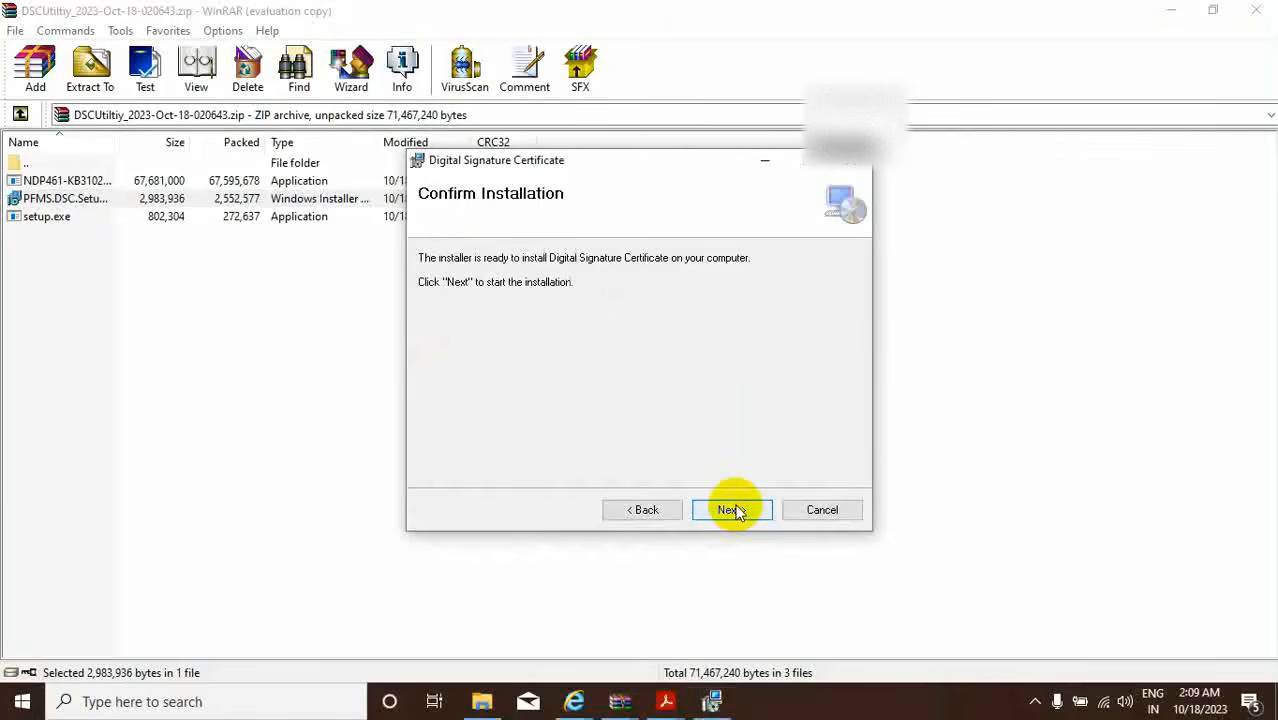
click(731, 510)
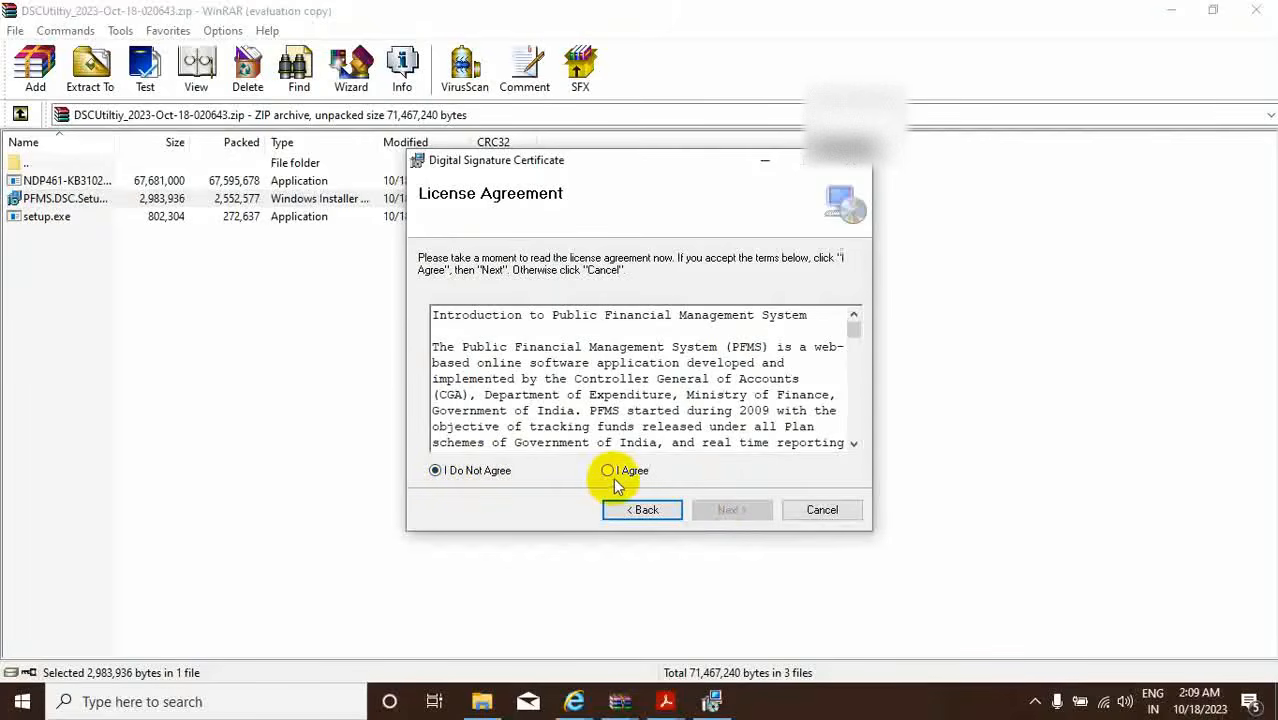
click(607, 471)
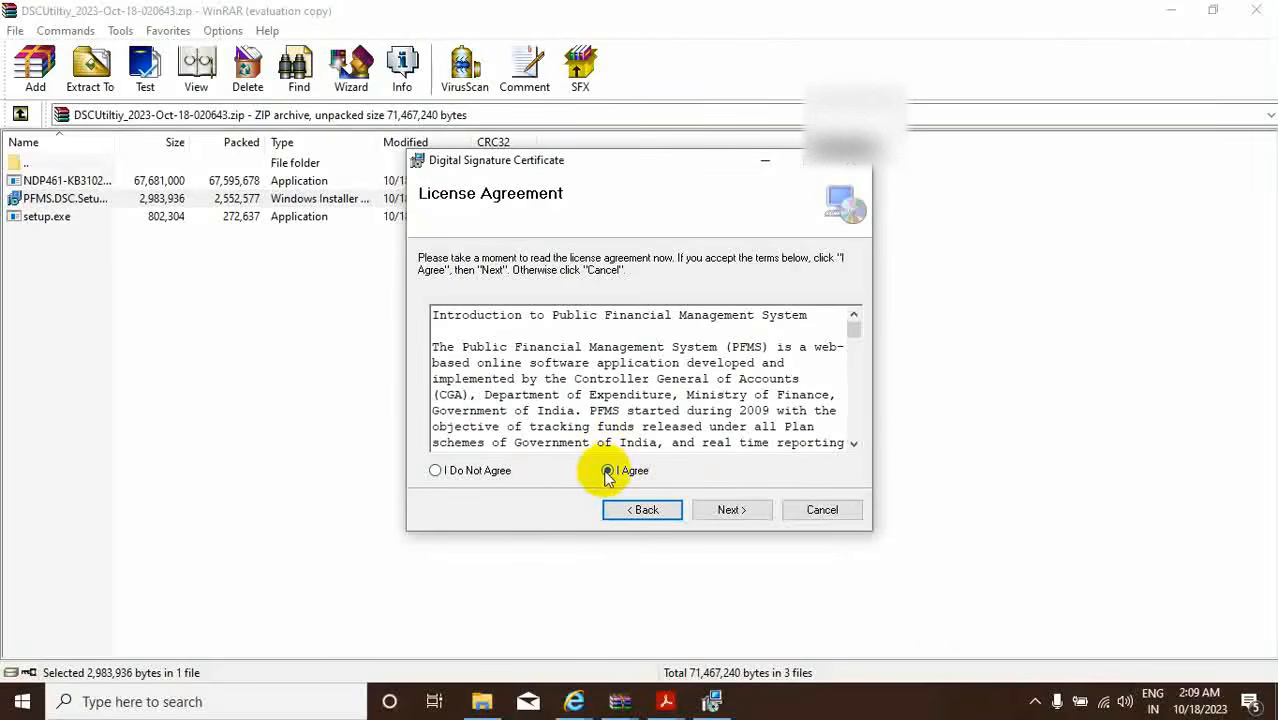
click(729, 512)
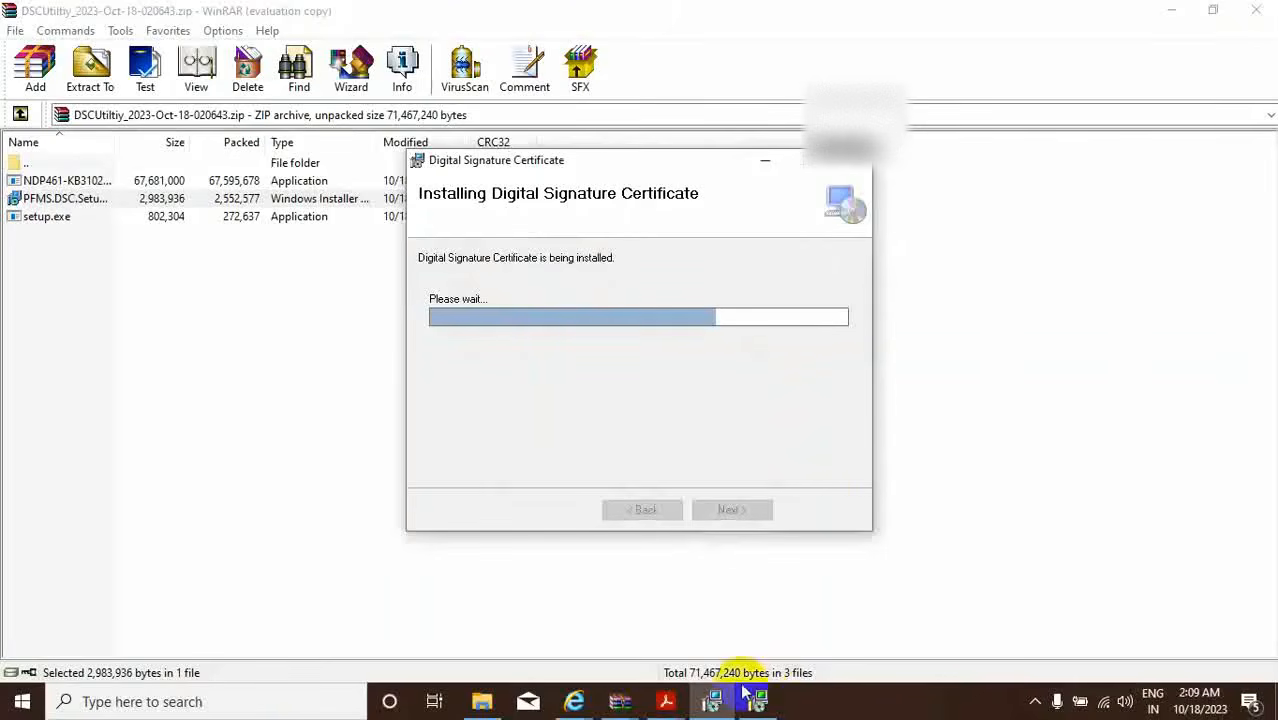
Decline the reboot prompt and close the completed Digital Signature Certificate Setup installer.
mouse_move(772, 707)
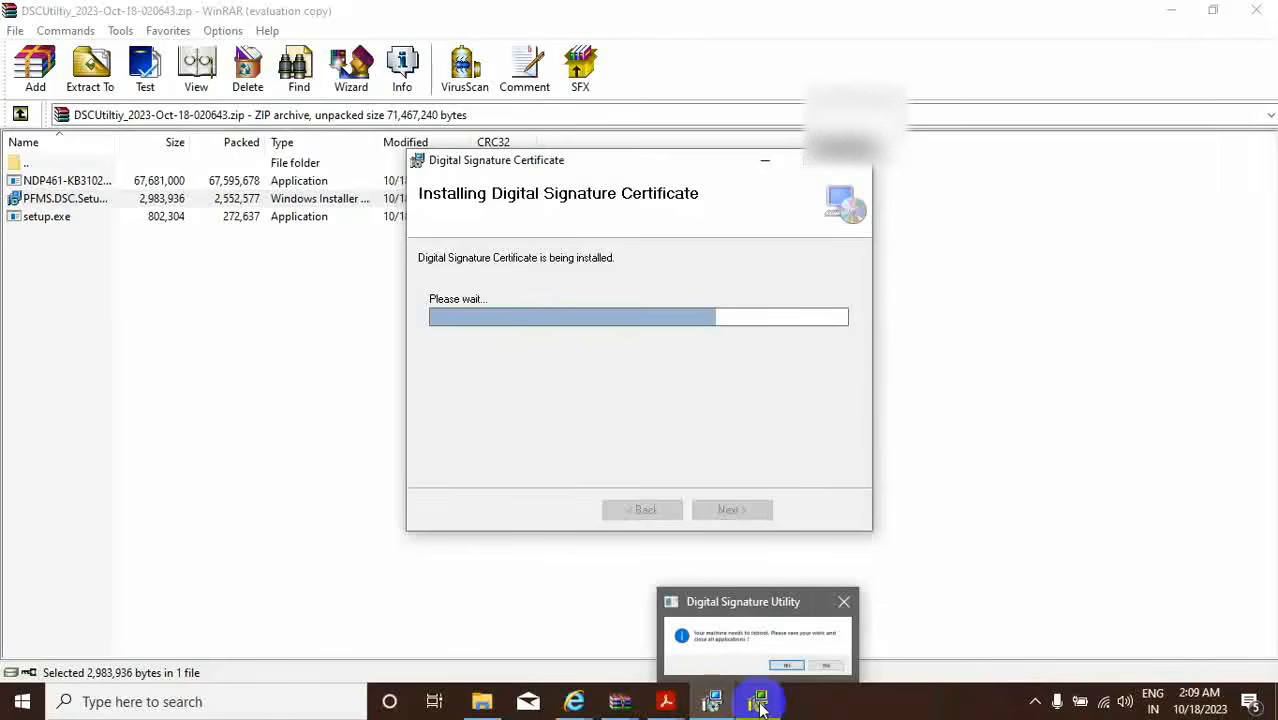
click(758, 703)
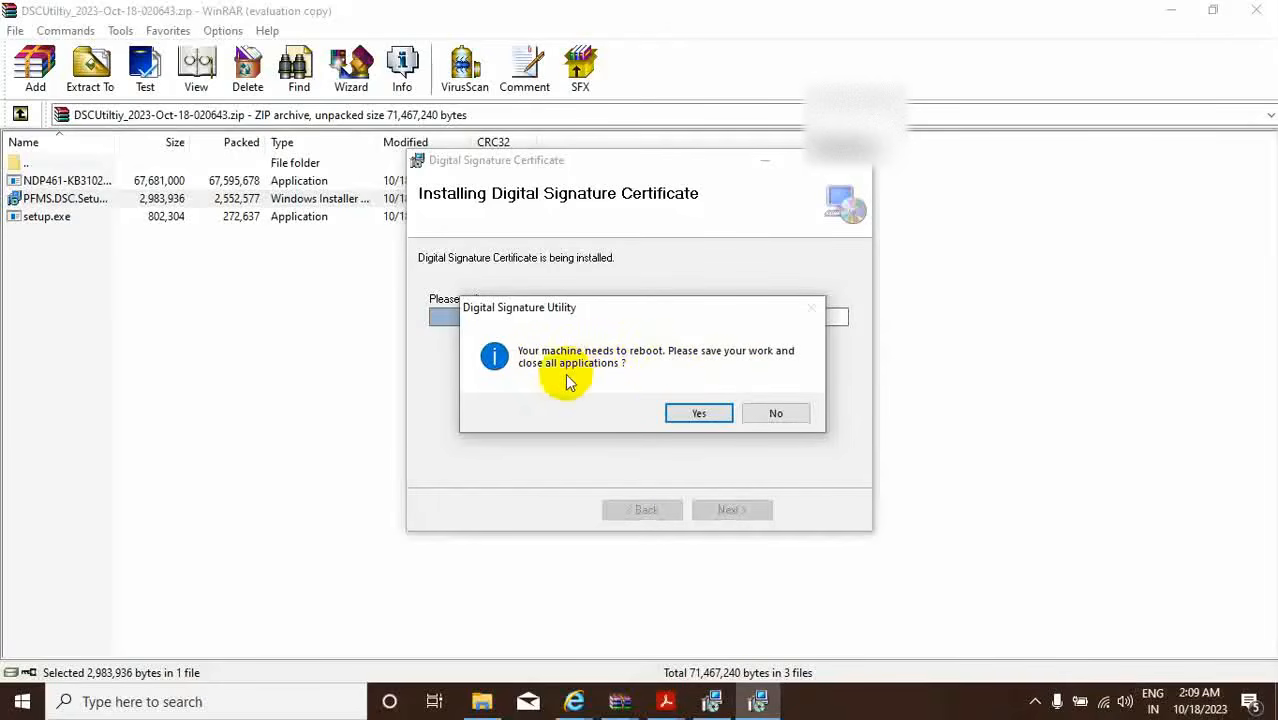
click(778, 414)
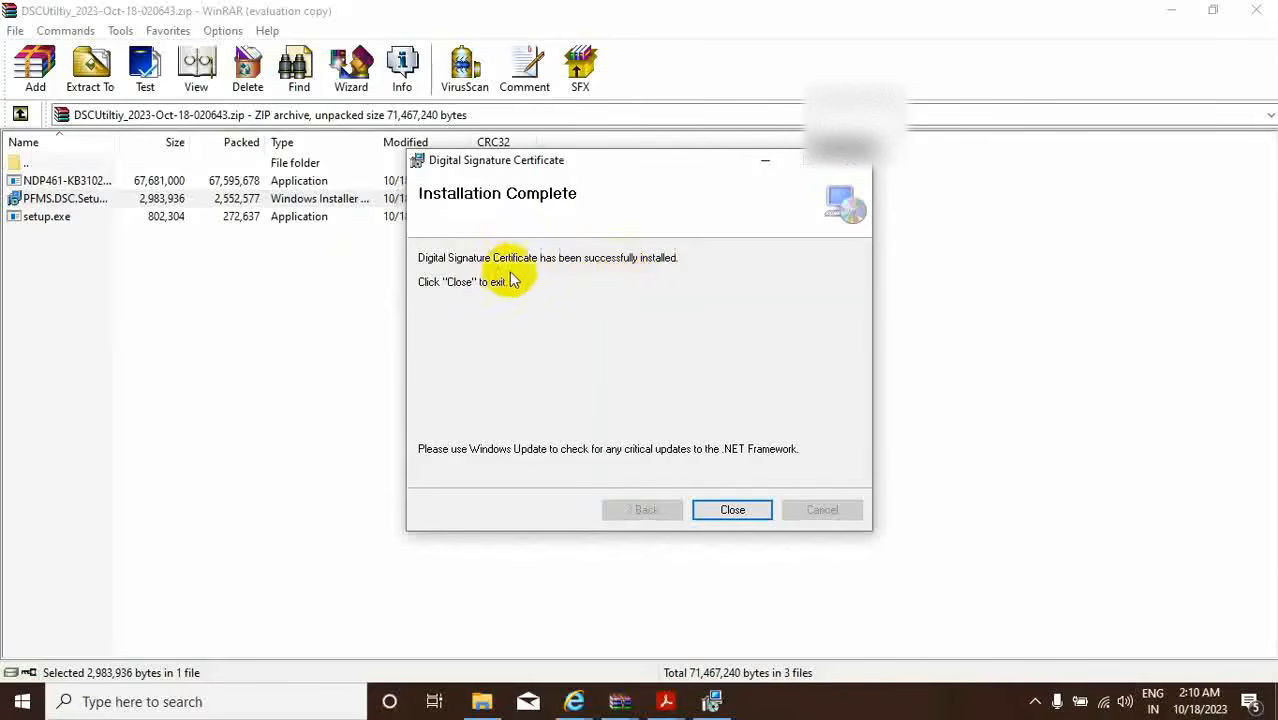
click(731, 511)
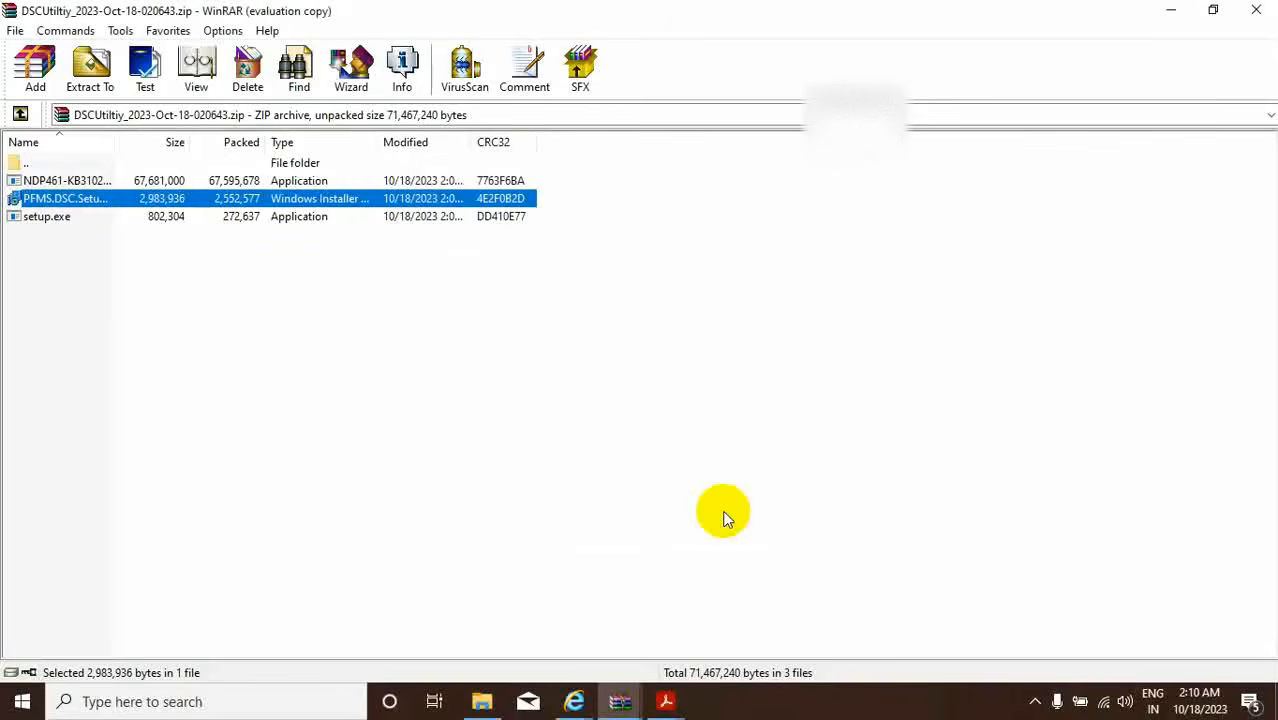
Launch Control Panel from a Start search for 'control'.
click(22, 706)
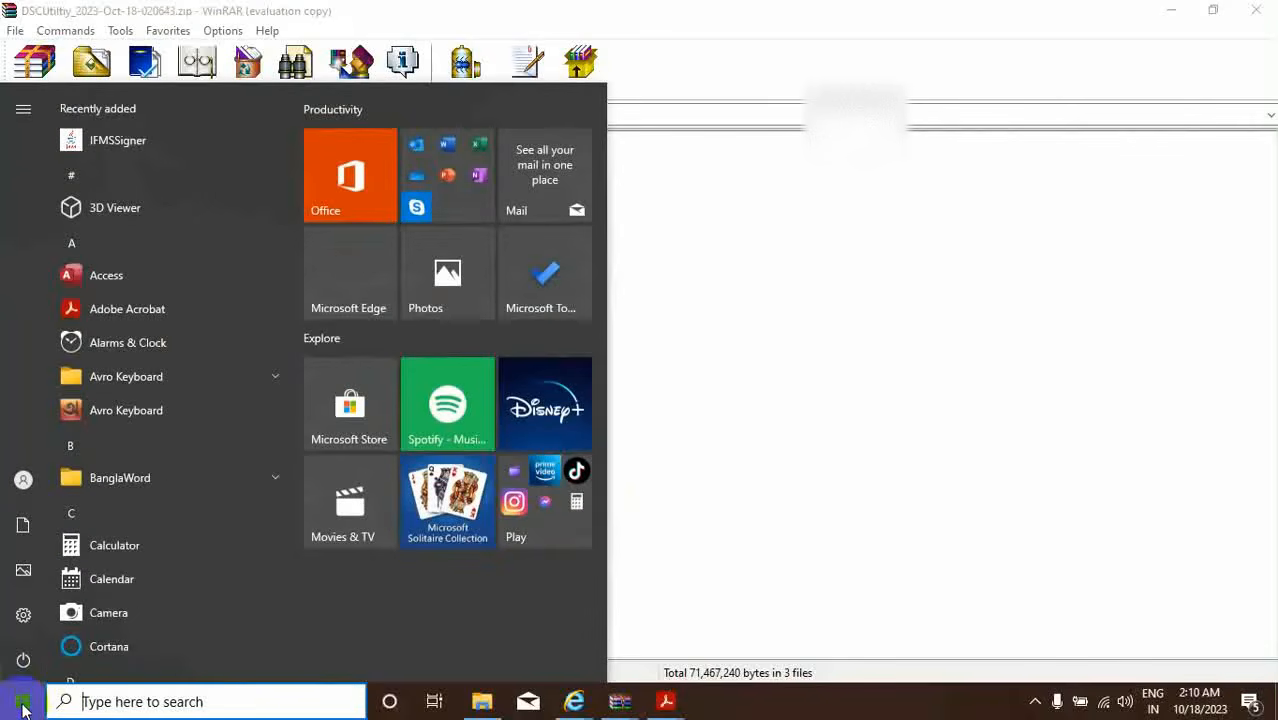
text(con)
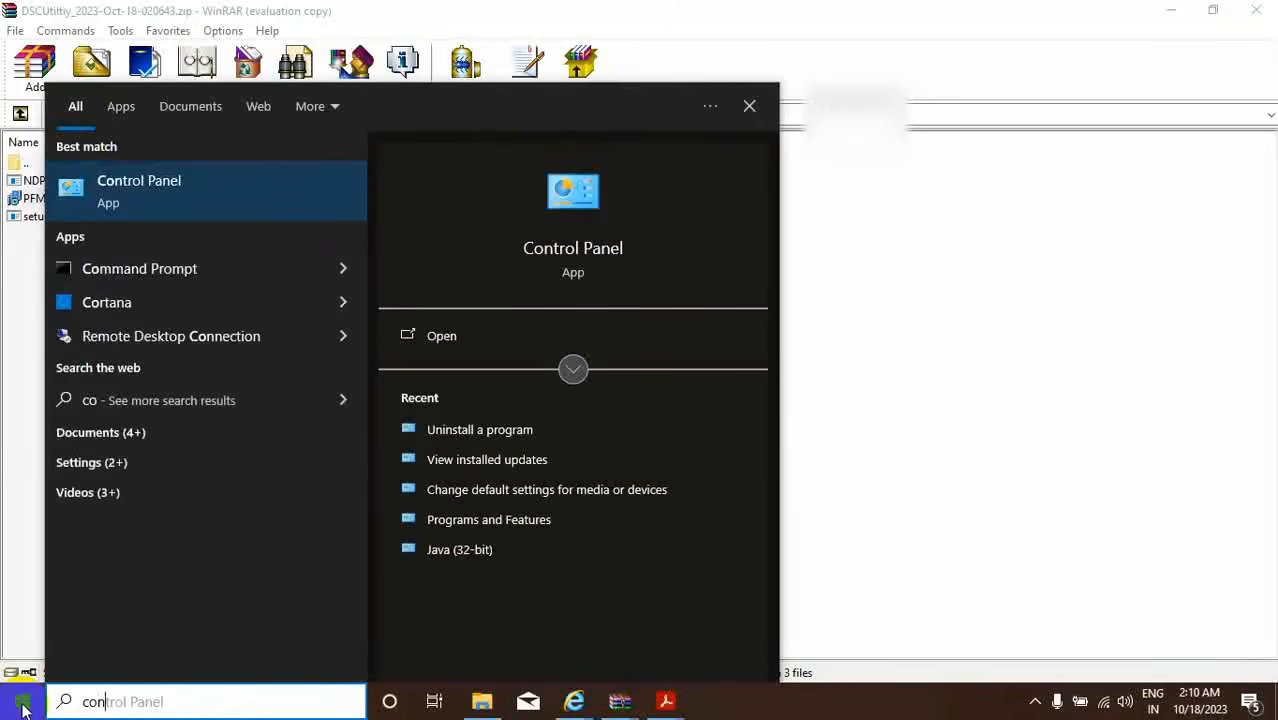
text(trol)
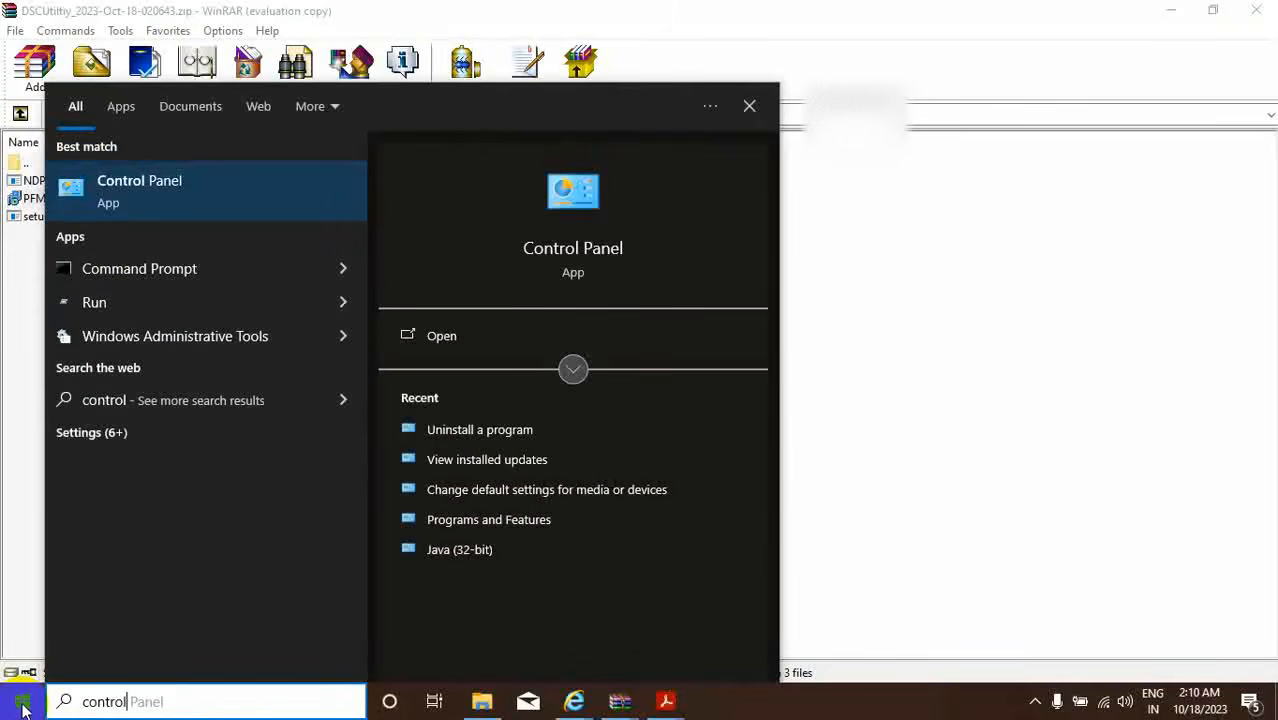
click(178, 205)
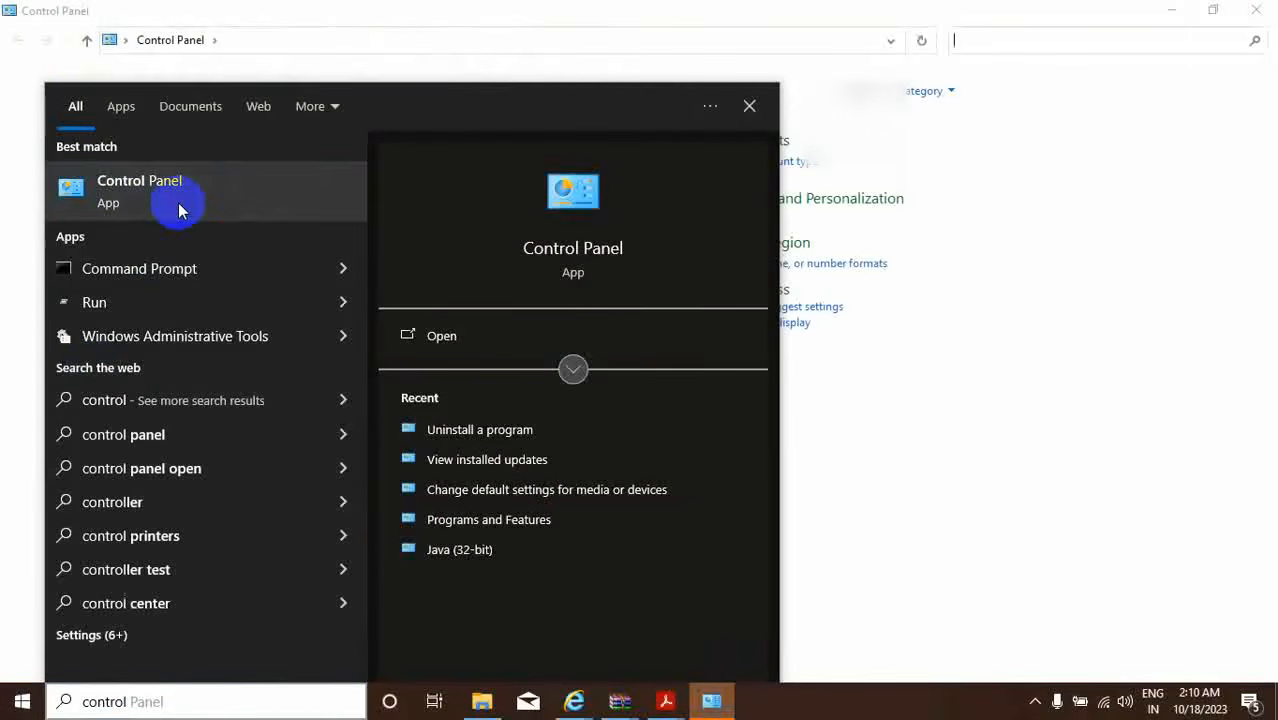
click(749, 108)
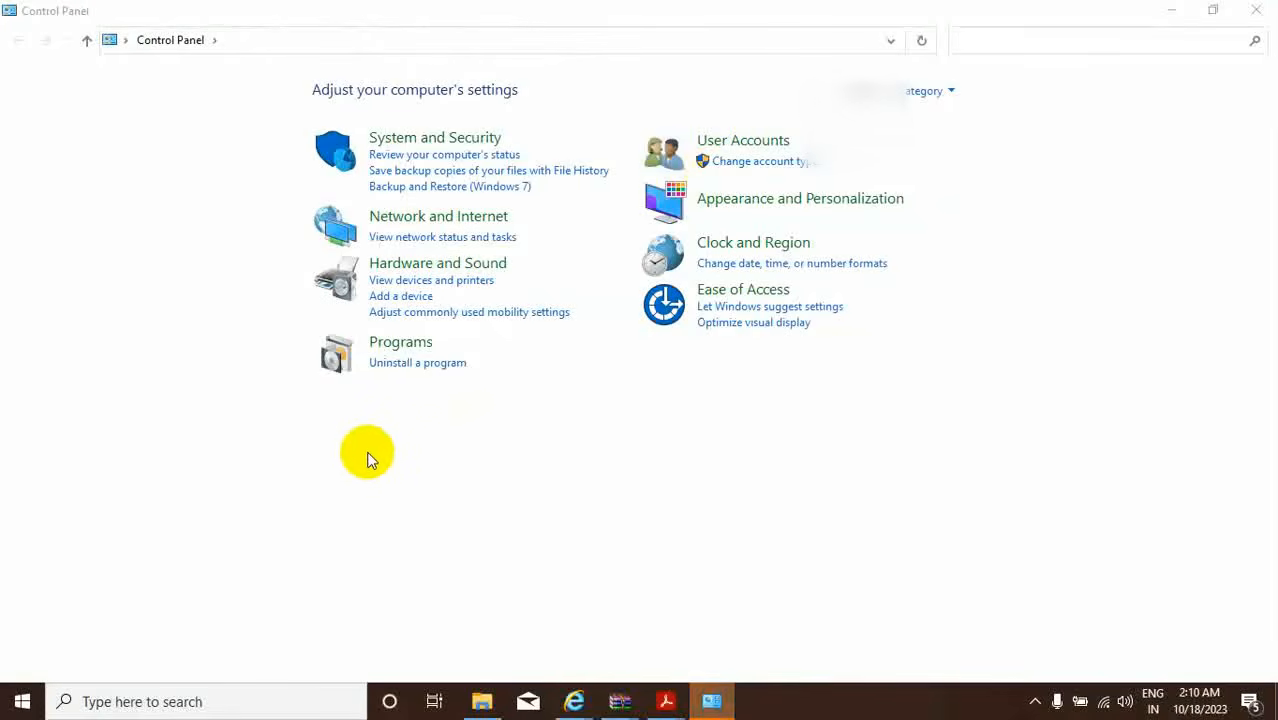
Switch View by through Large icons and Small icons, ending on Category.
click(950, 91)
click(951, 142)
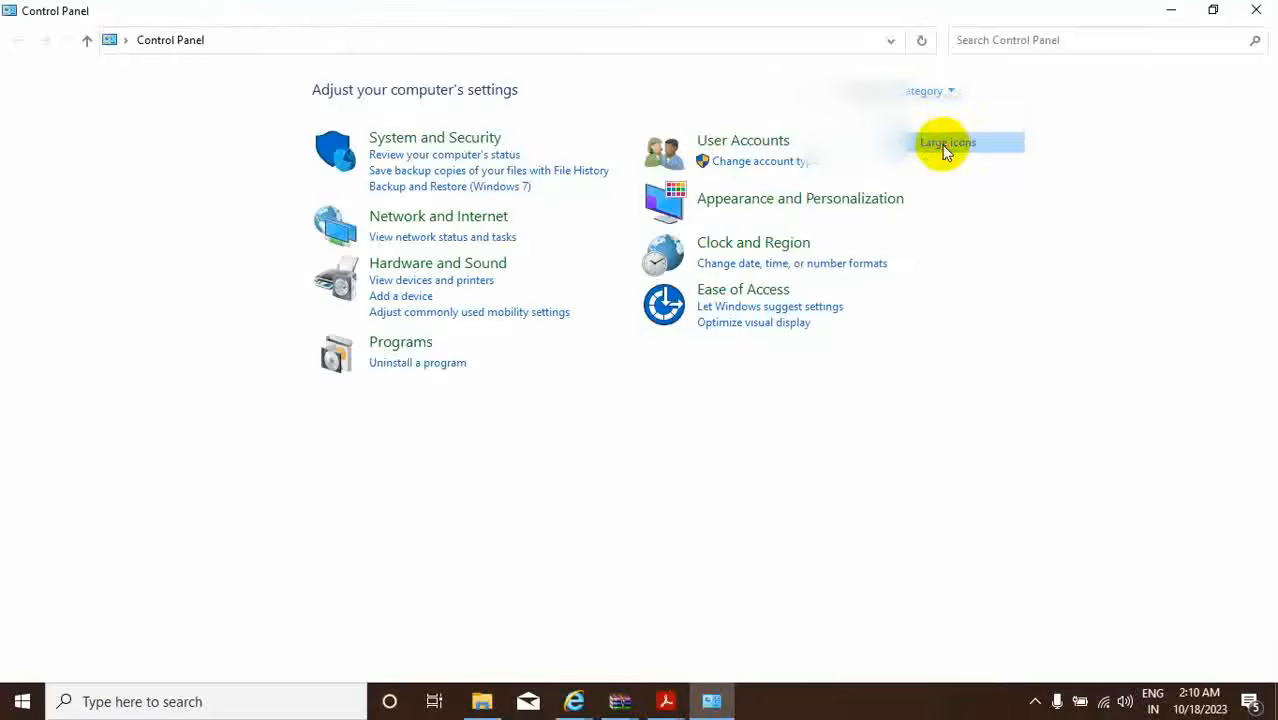
click(1188, 93)
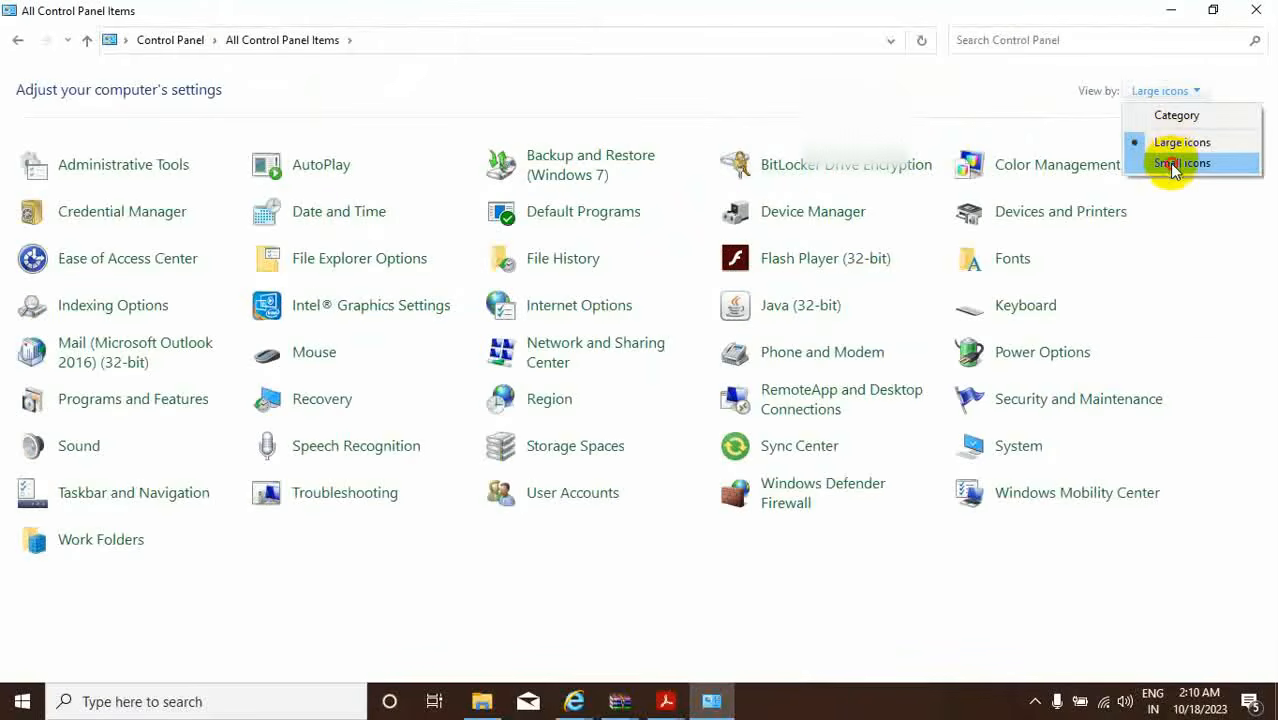
click(1178, 163)
click(1199, 95)
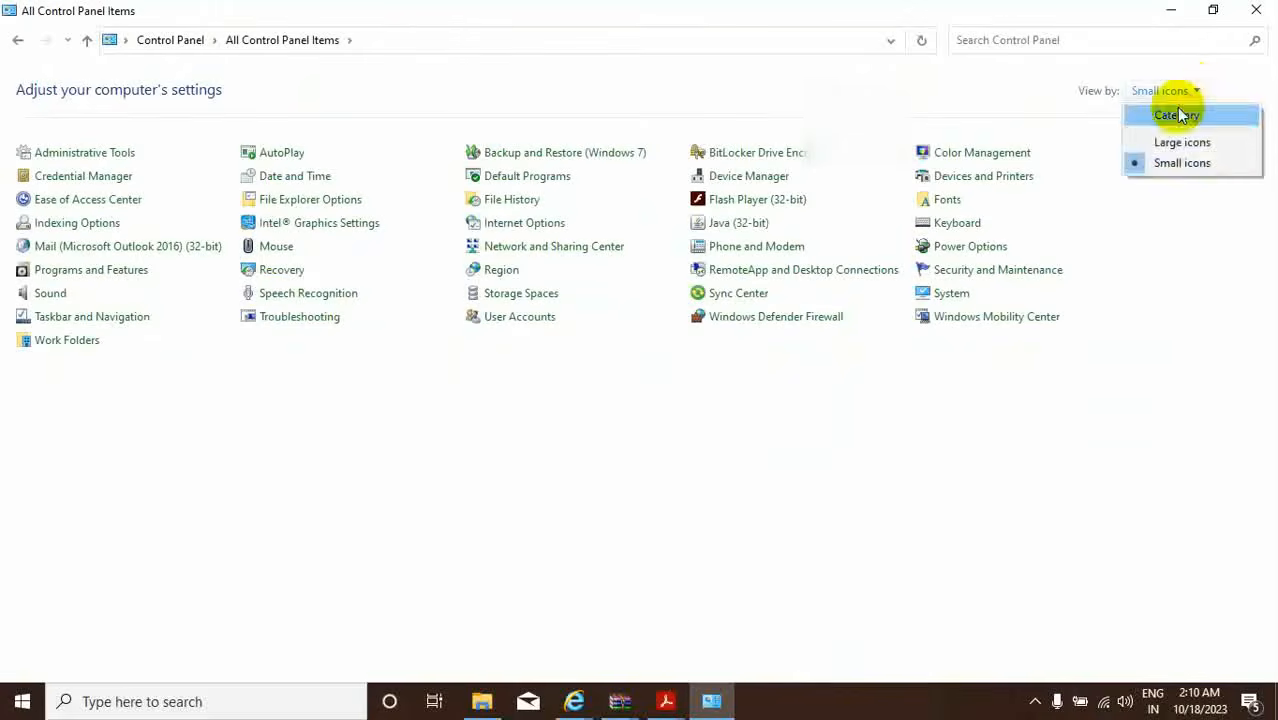
click(1166, 114)
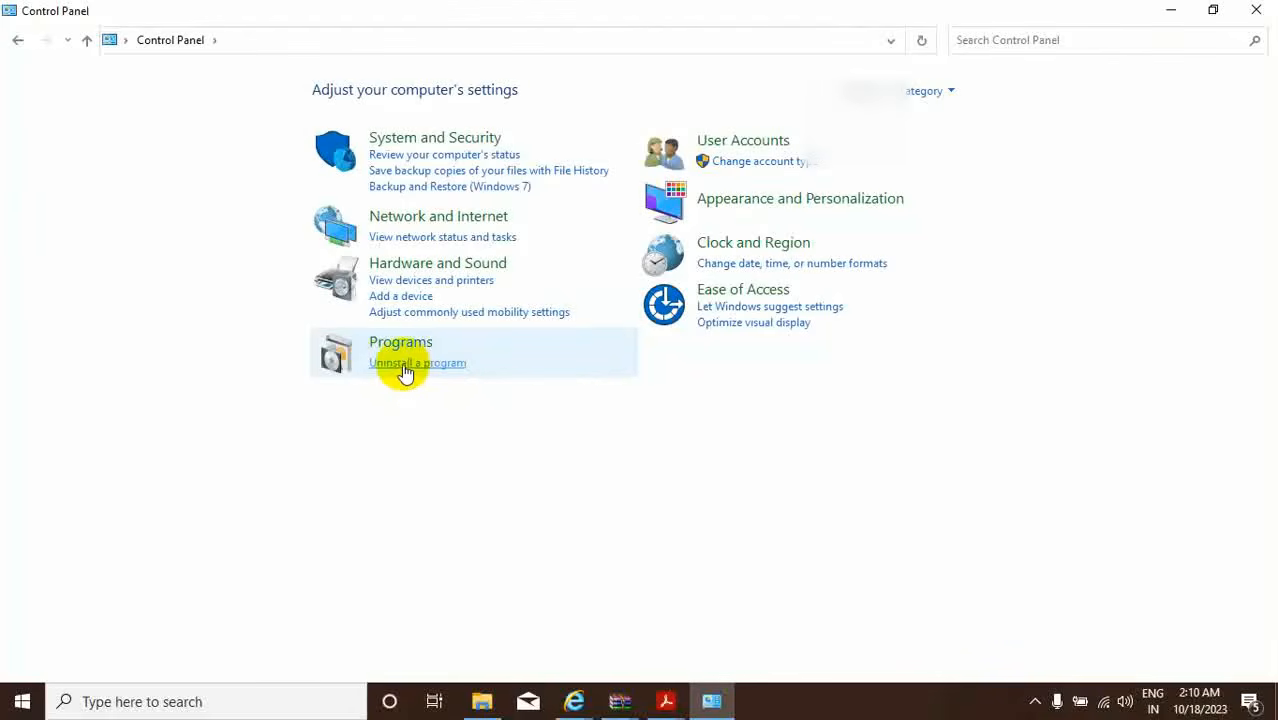
Check the installed programs list, then switch back to the PFMS portal window in Internet Explorer.
click(405, 366)
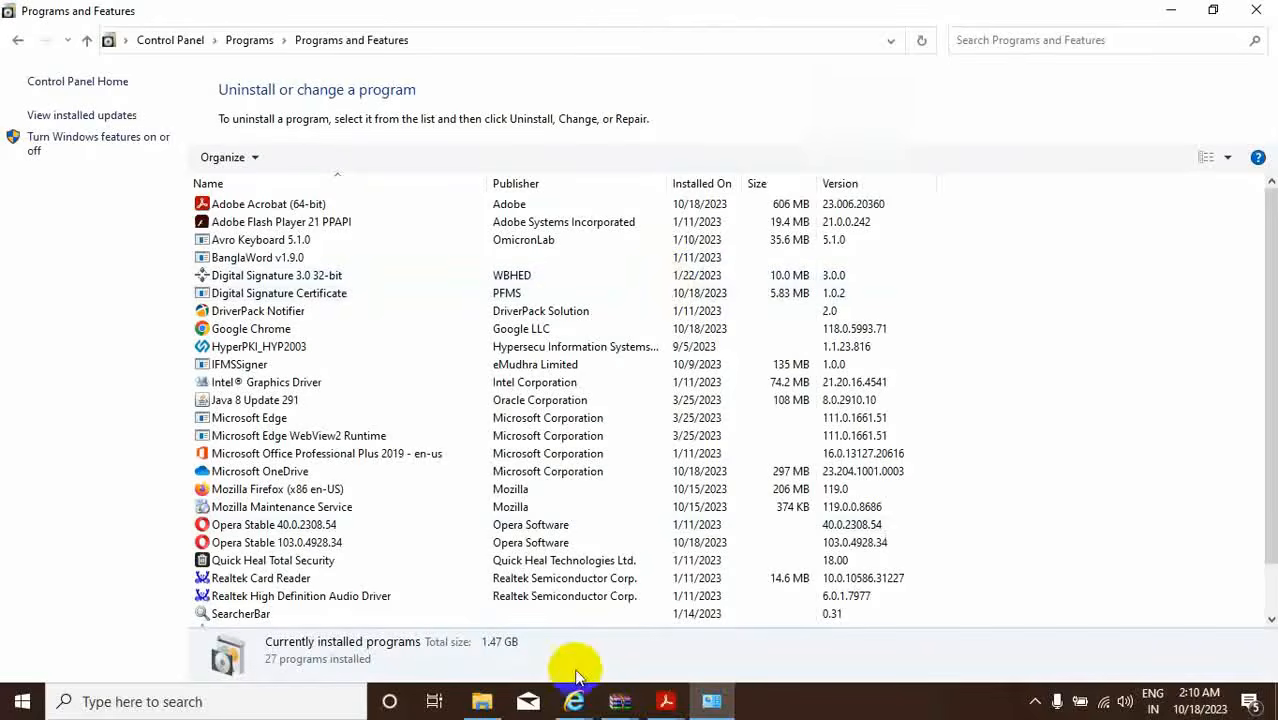
mouse_move(578, 698)
click(665, 670)
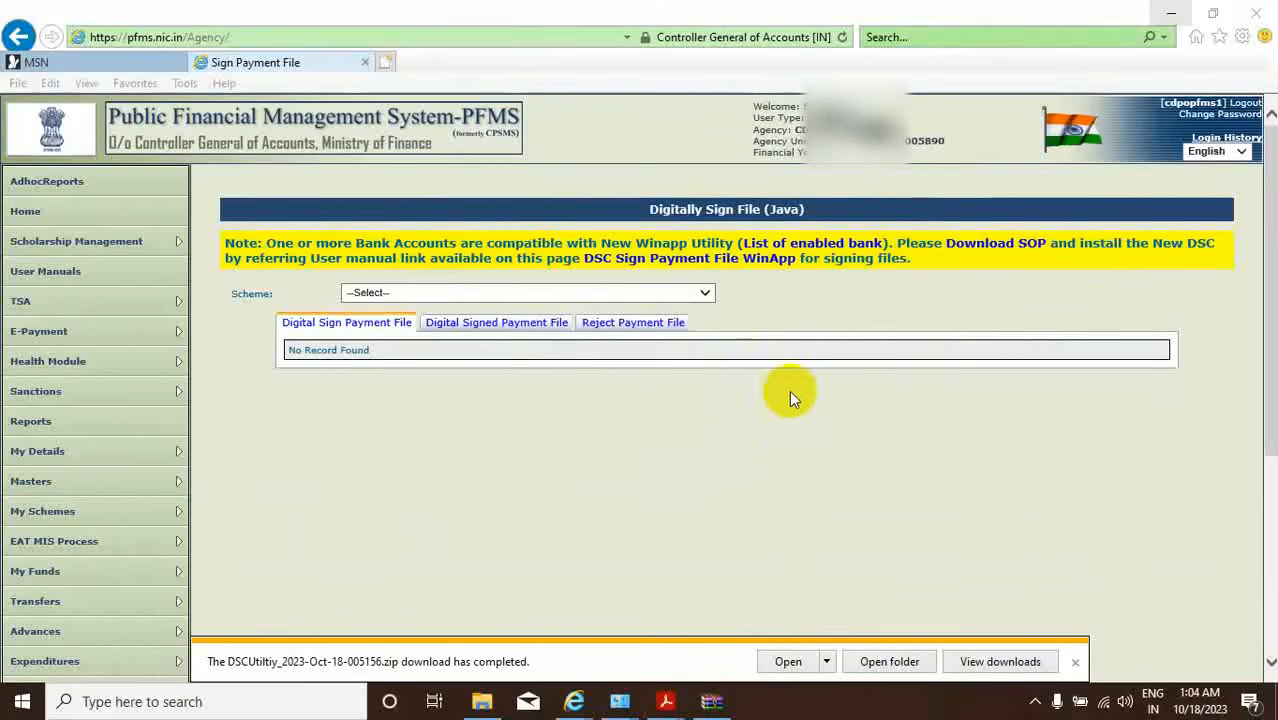
Go to the E-Payment > DSC Sign Payment File WinApp page.
mouse_move(44, 483)
mouse_move(10, 336)
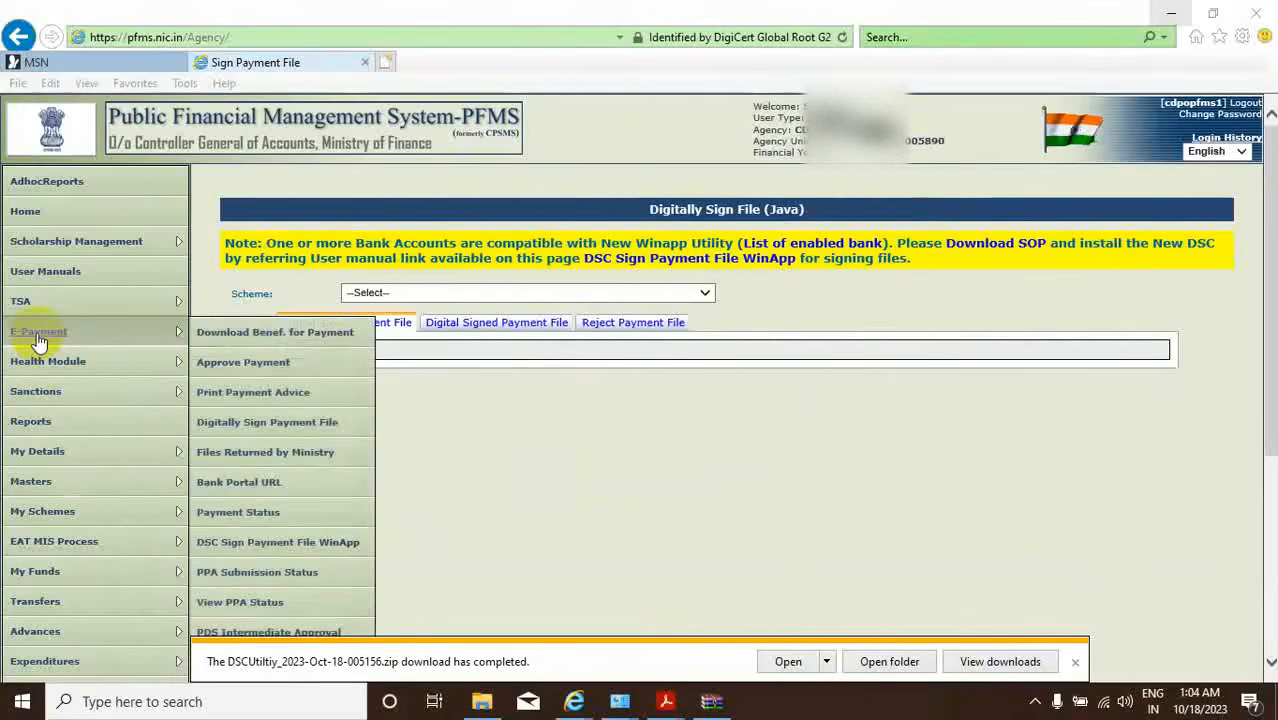
click(252, 542)
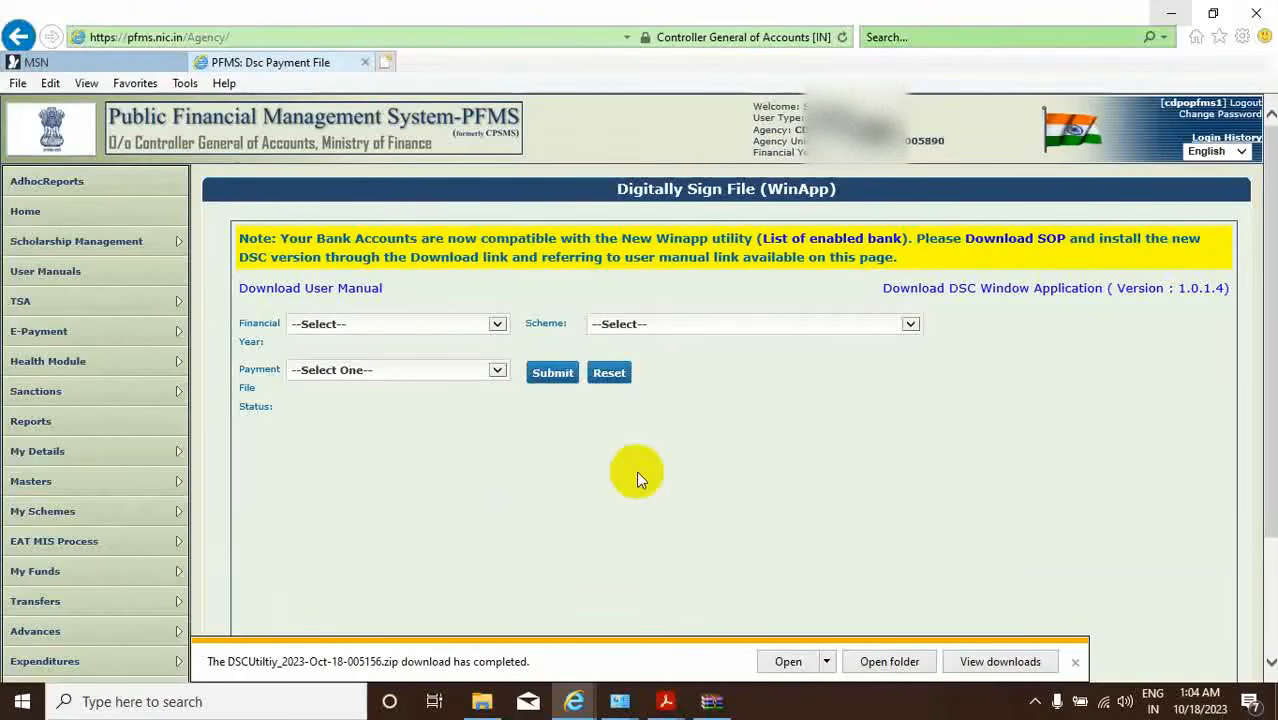
Filter to financial year 2023-2024, scheme WB155, Pending payment files for DSC, and submit.
click(497, 326)
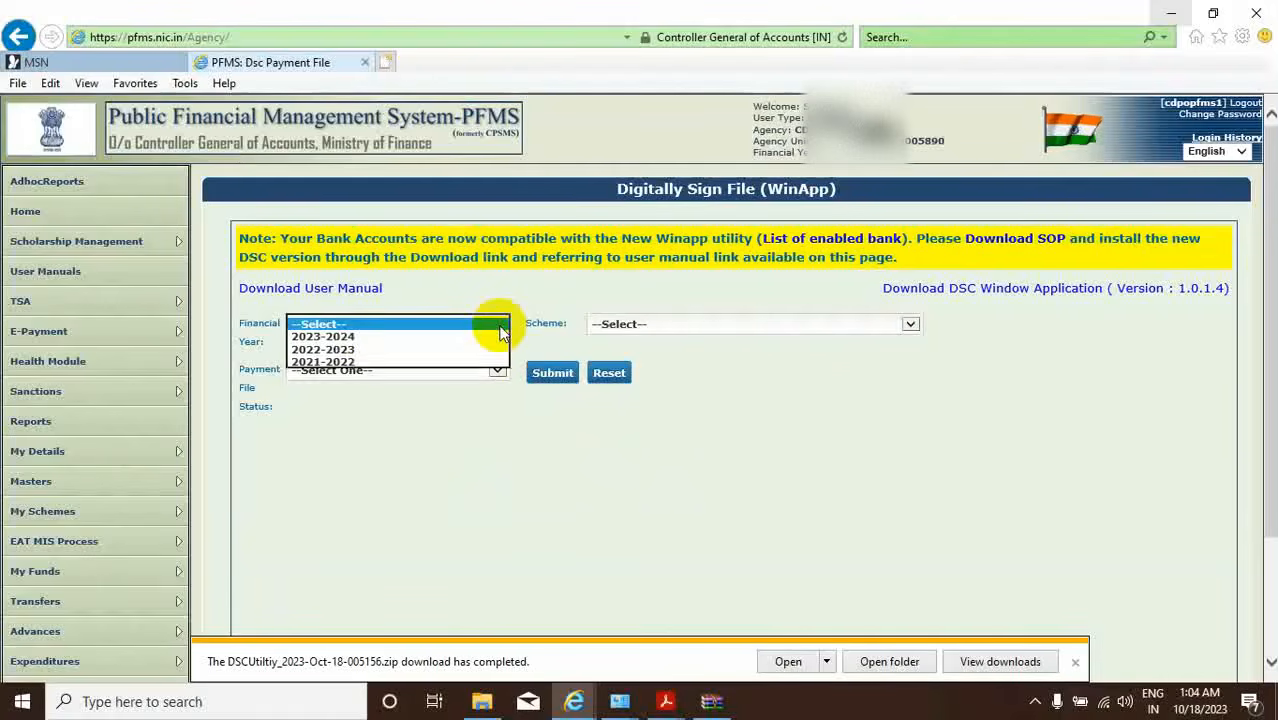
click(359, 336)
click(358, 335)
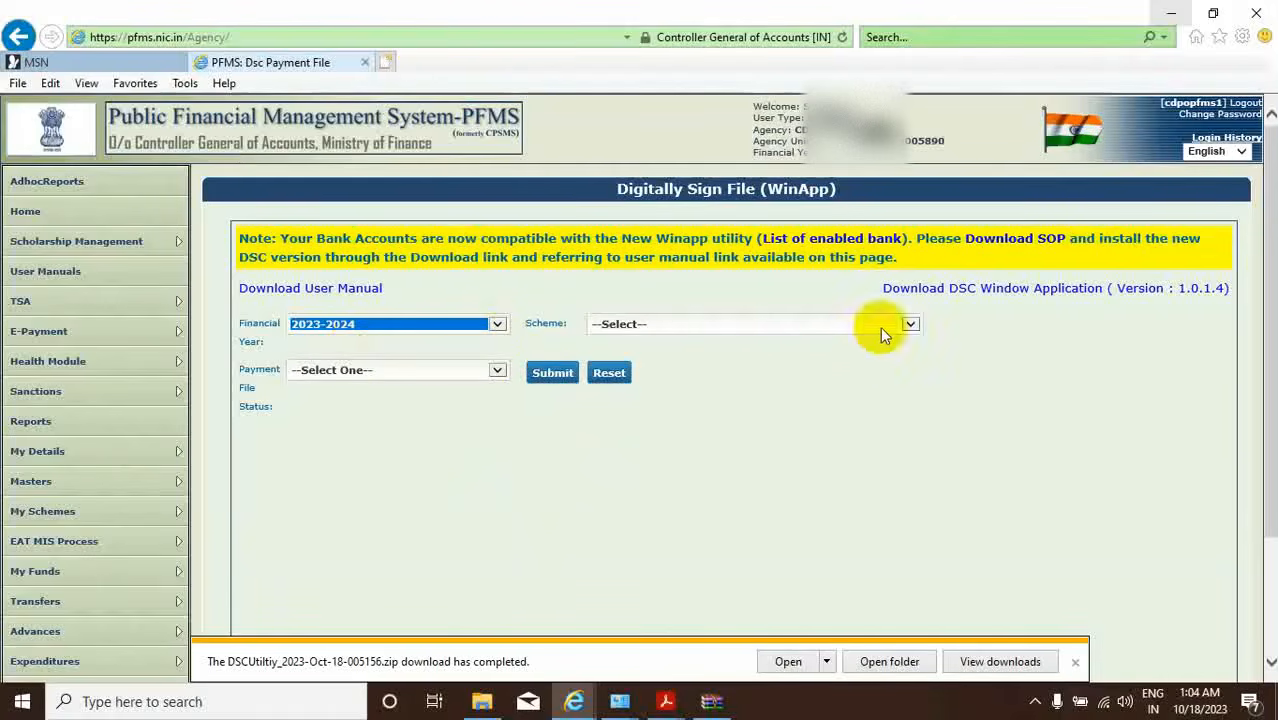
click(917, 325)
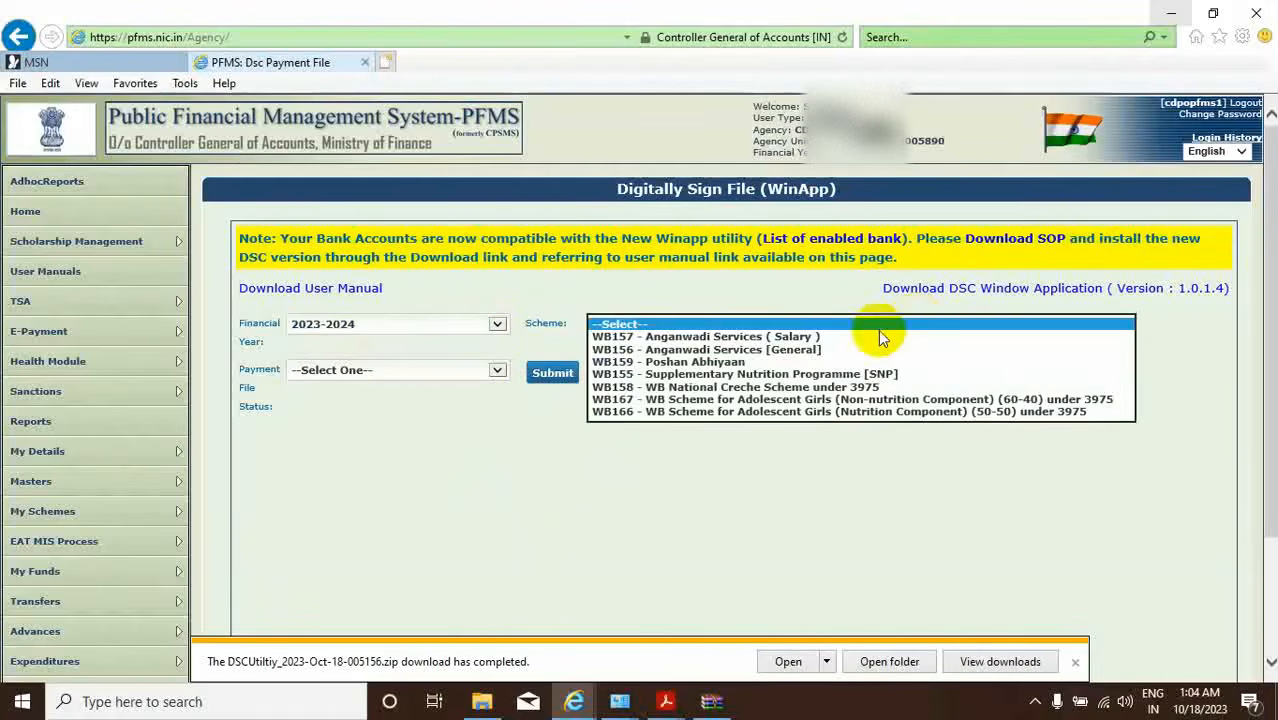
click(660, 373)
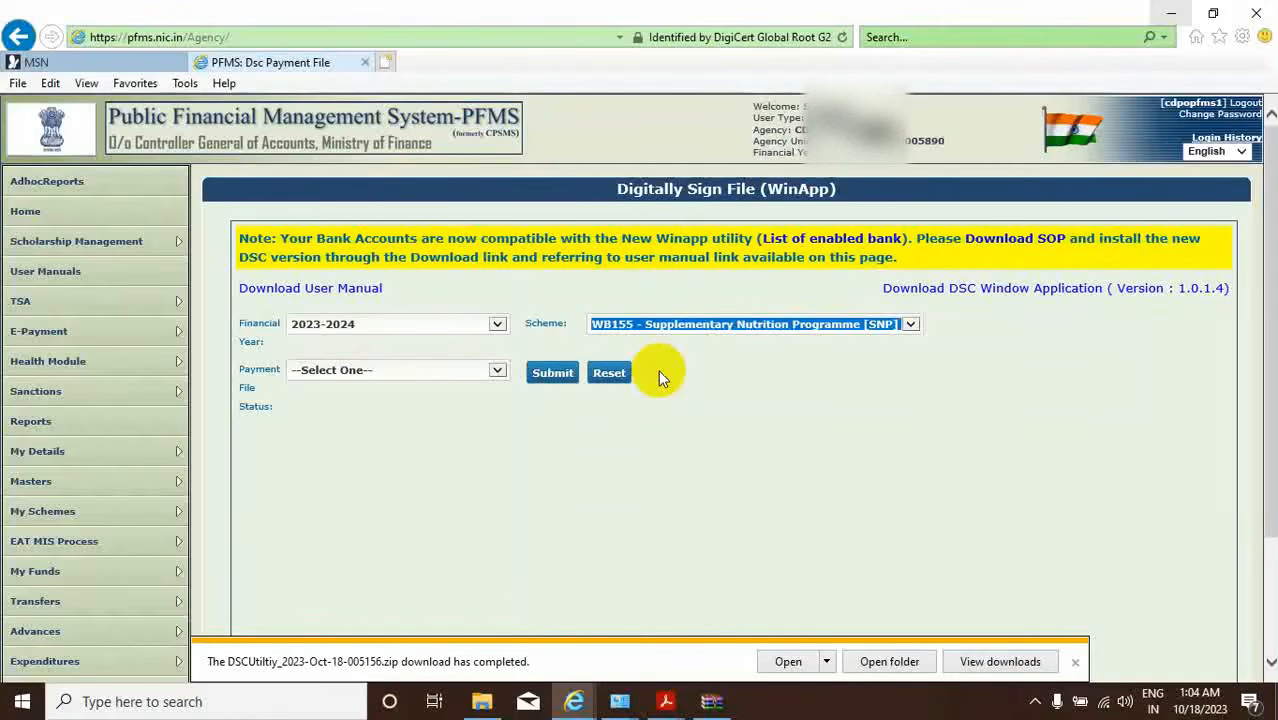
click(497, 370)
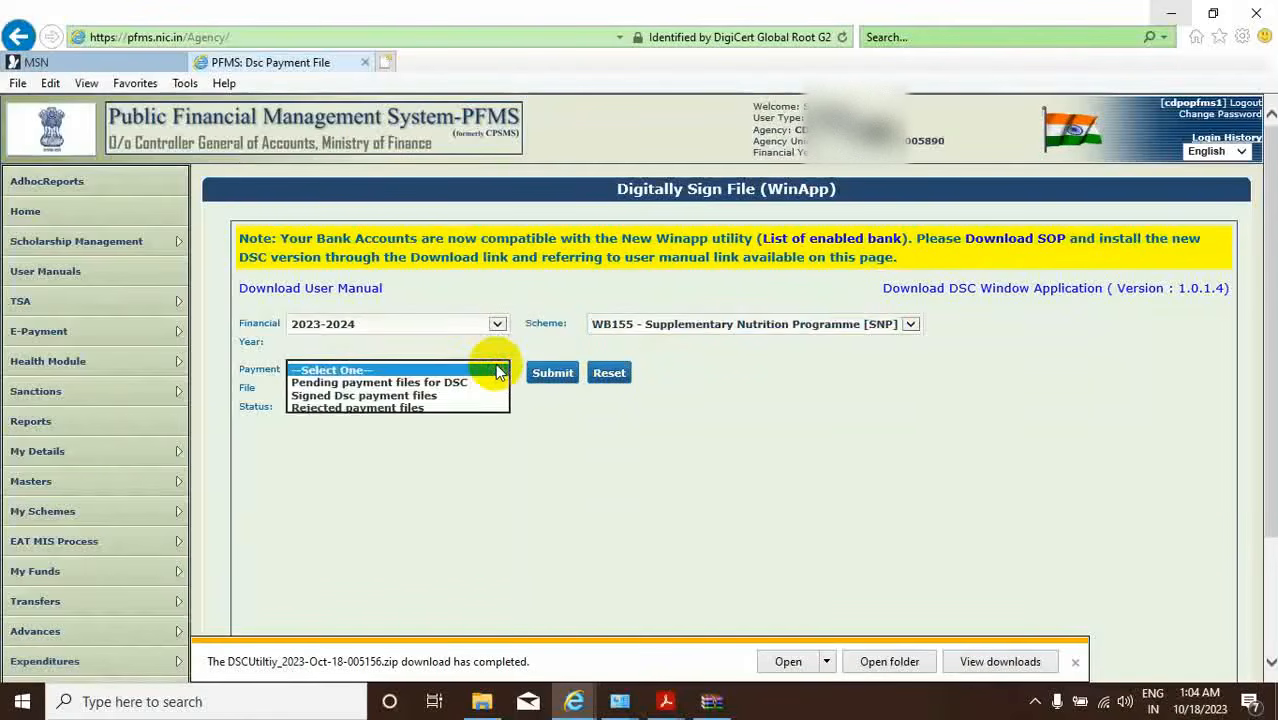
click(437, 382)
click(551, 372)
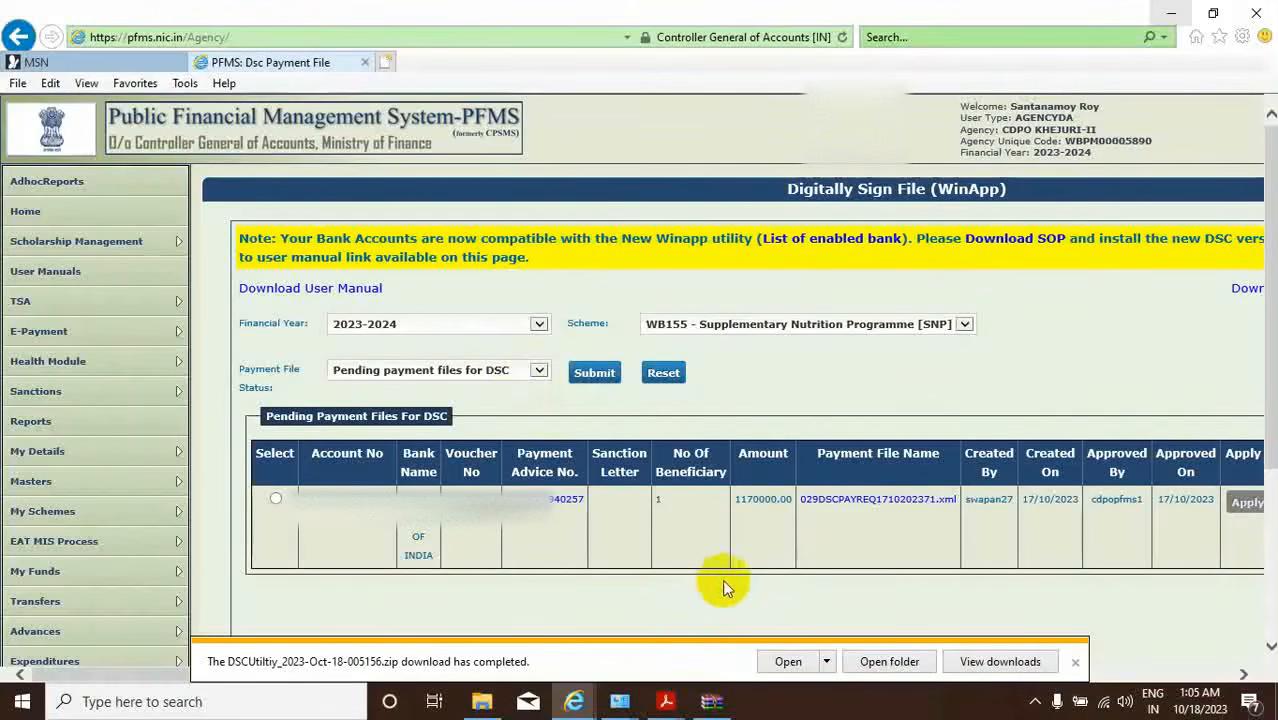
Select payment file 029DSCPAYREQ1710202371.xml and apply a digital signature, which fails for an unsigned enrollment.
click(276, 499)
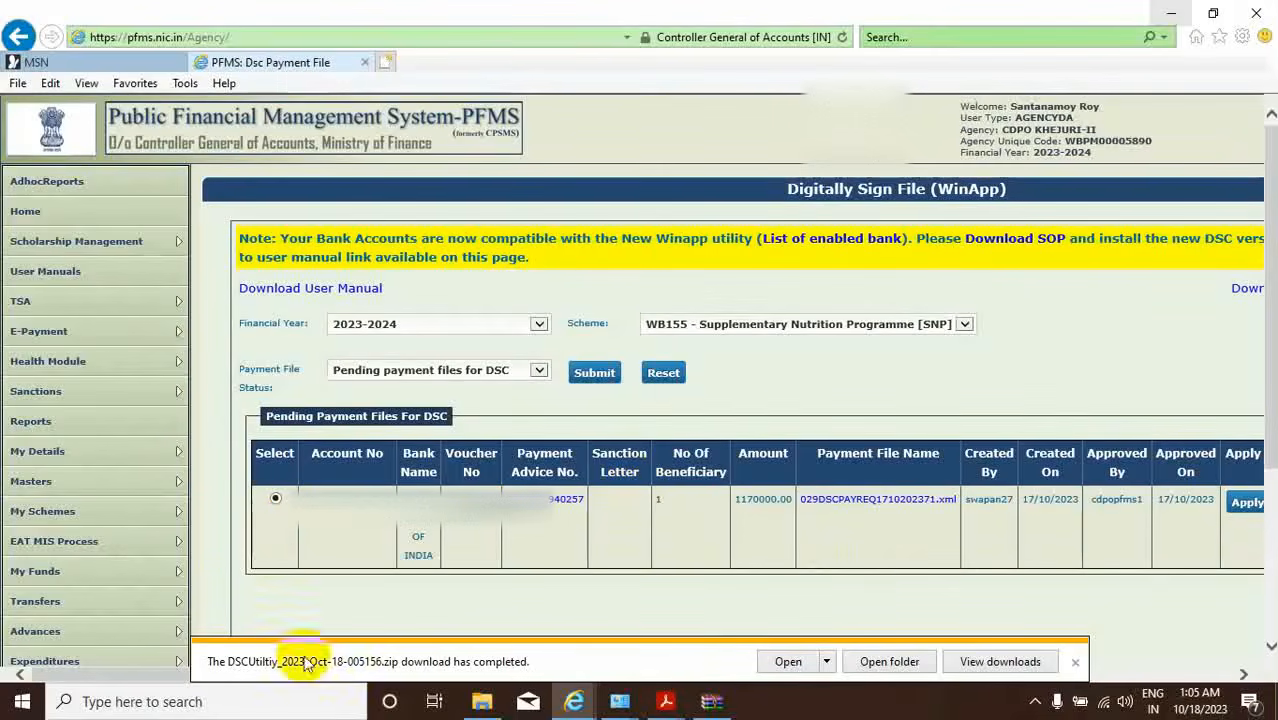
scroll(90, 680, right, 3)
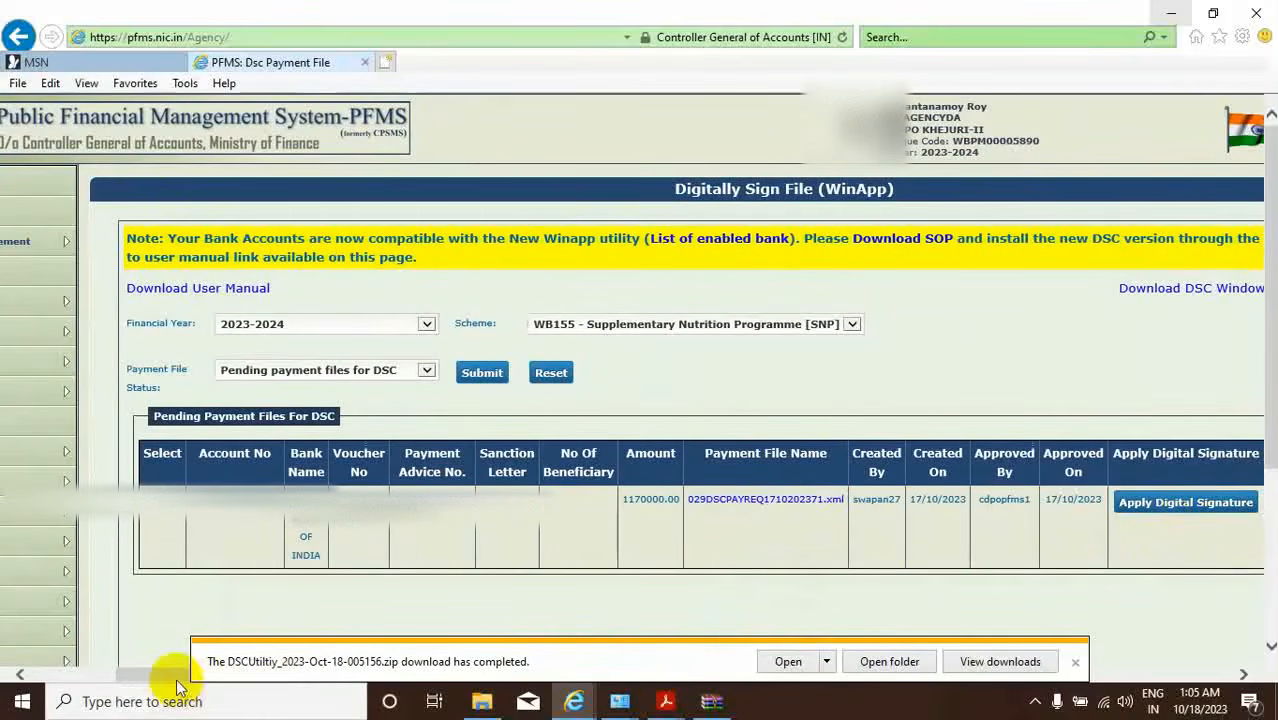
drag(167, 680, 322, 678)
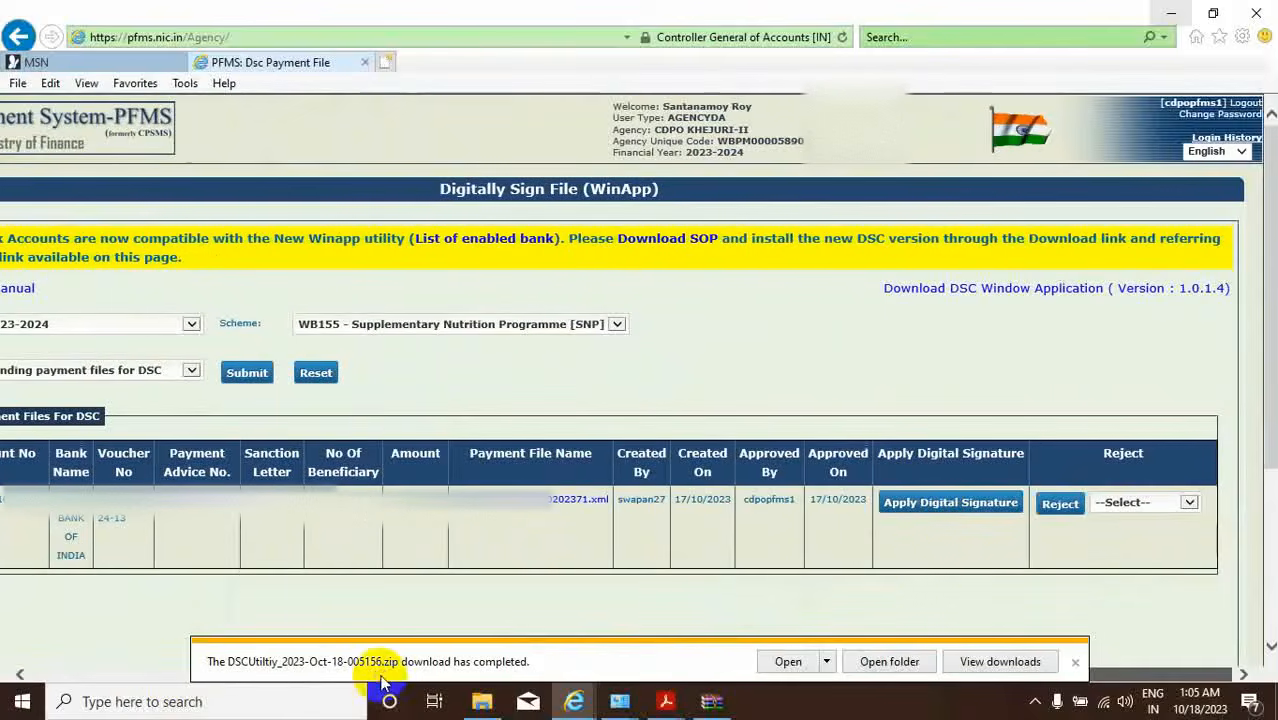
click(952, 503)
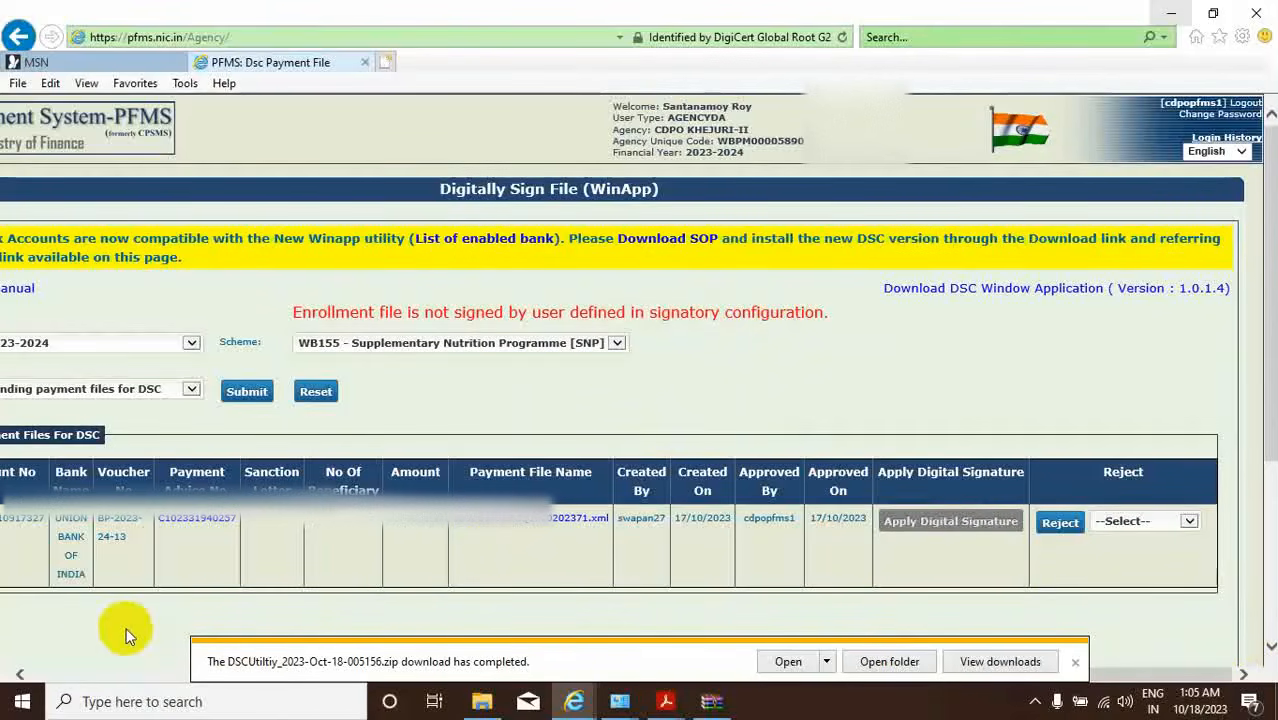
click(20, 675)
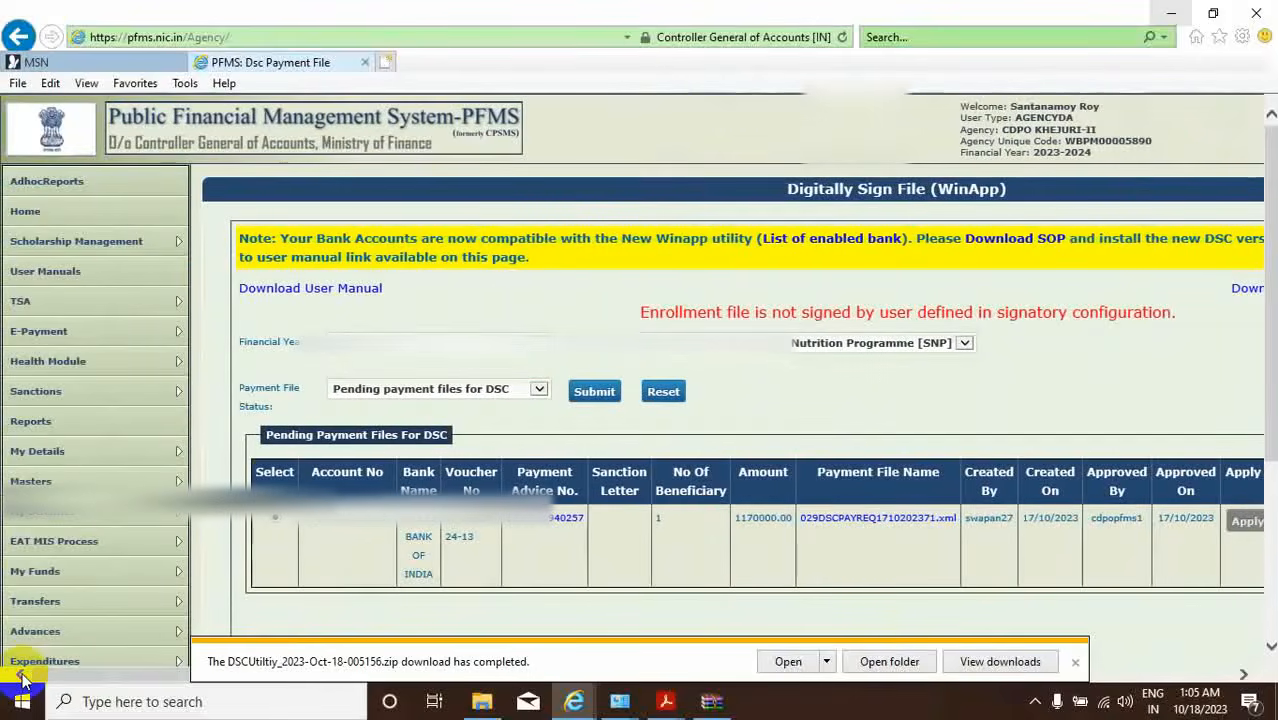
Go to the Bank > Sign Account Enrolment File page from the left menu.
scroll(180, 477, down, 3)
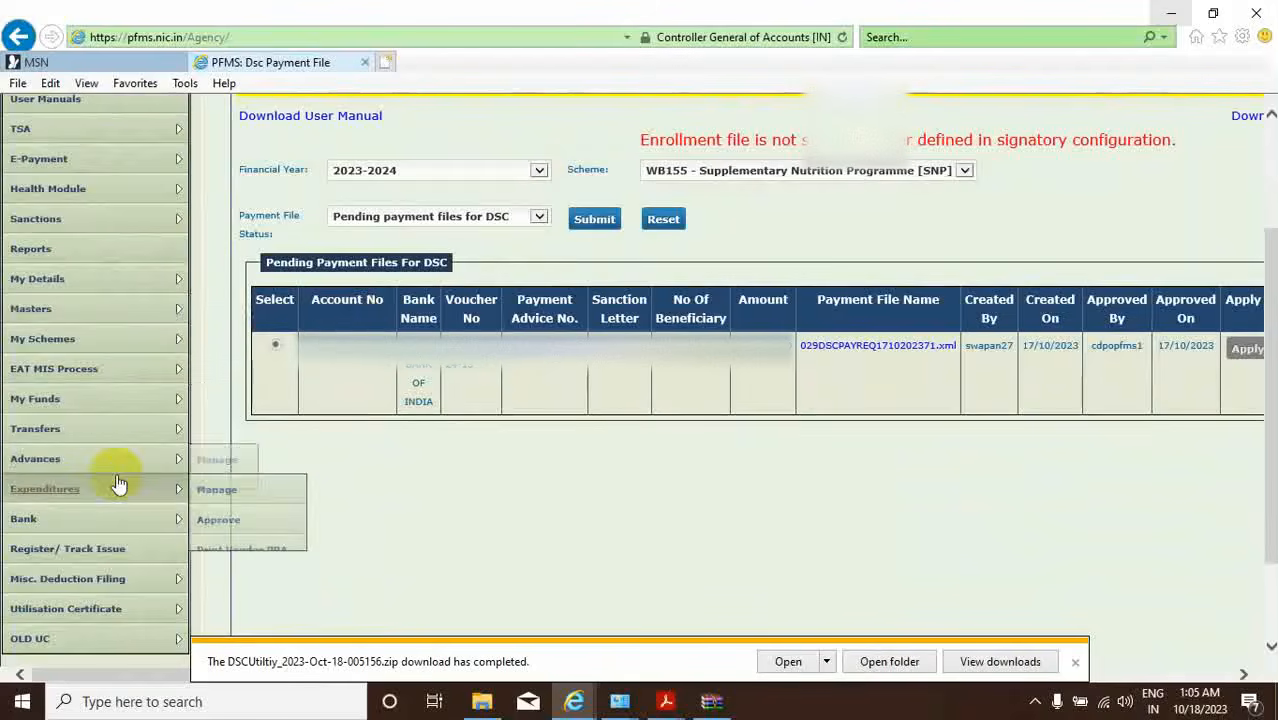
mouse_move(90, 527)
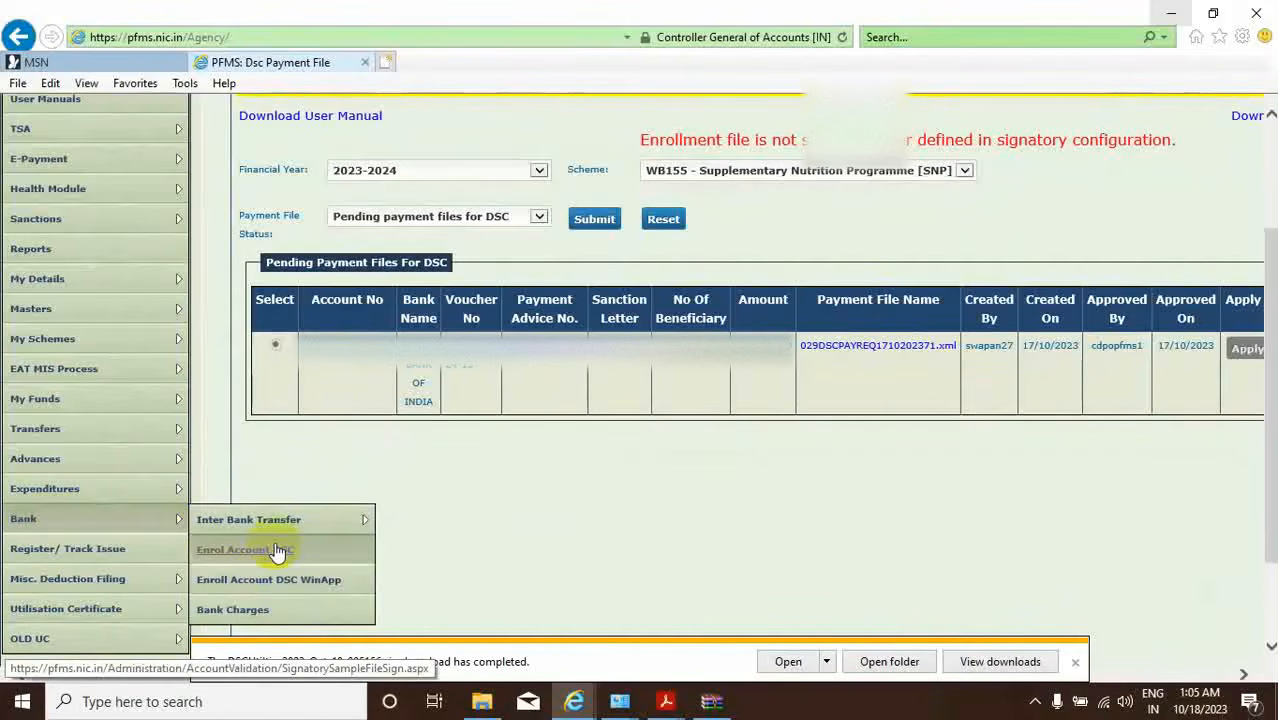
click(278, 551)
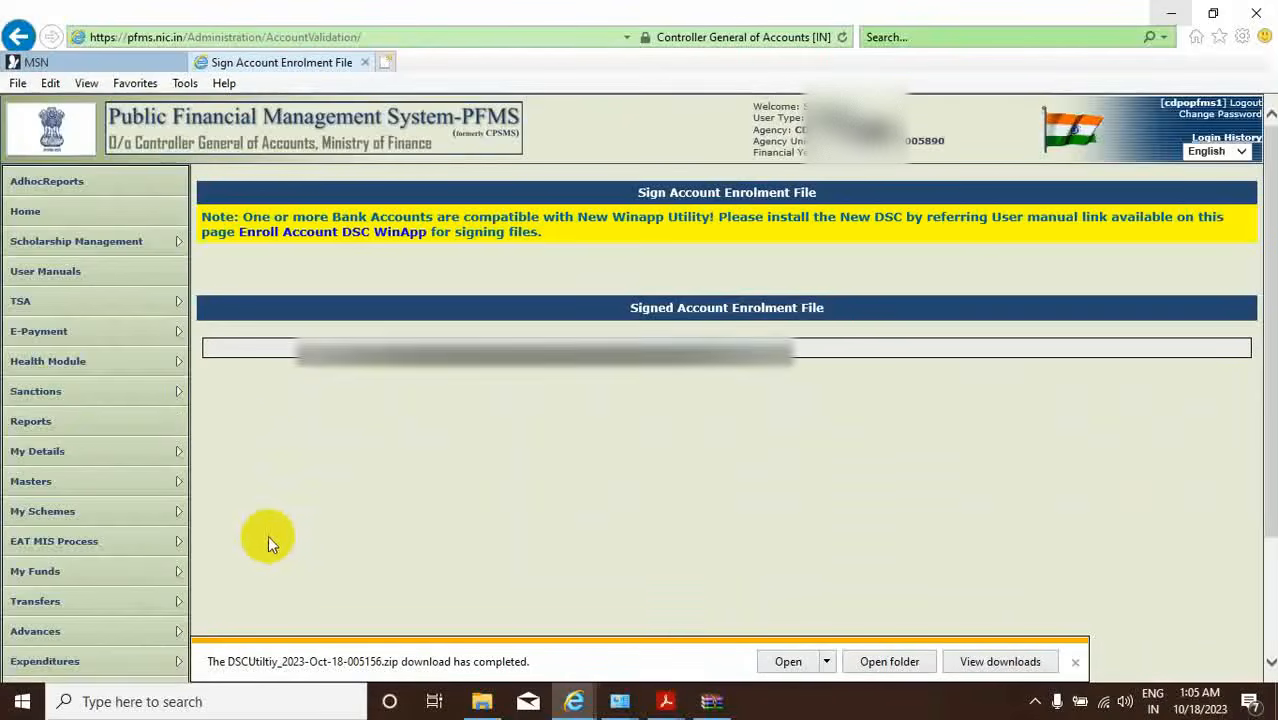
Go to the Bank Account DSC Enrollment WinApp page listing three accounts pending signing.
scroll(80, 425, down, 3)
mouse_move(55, 480)
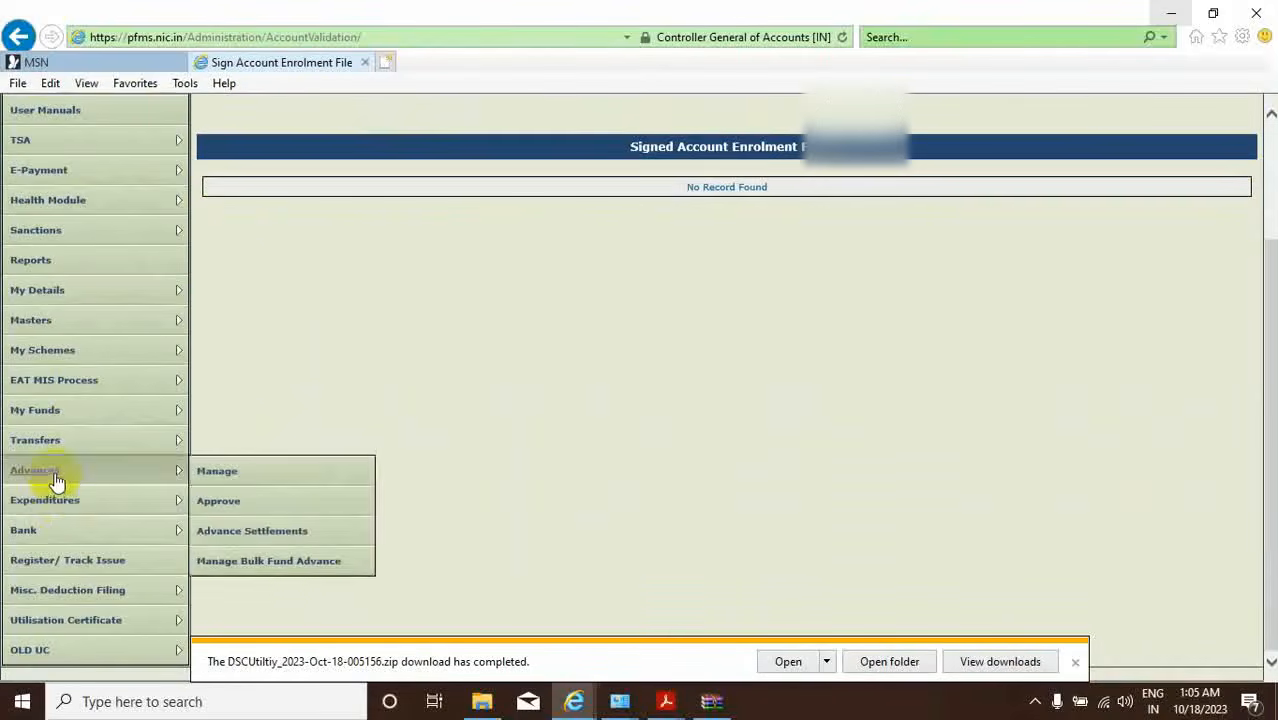
mouse_move(50, 533)
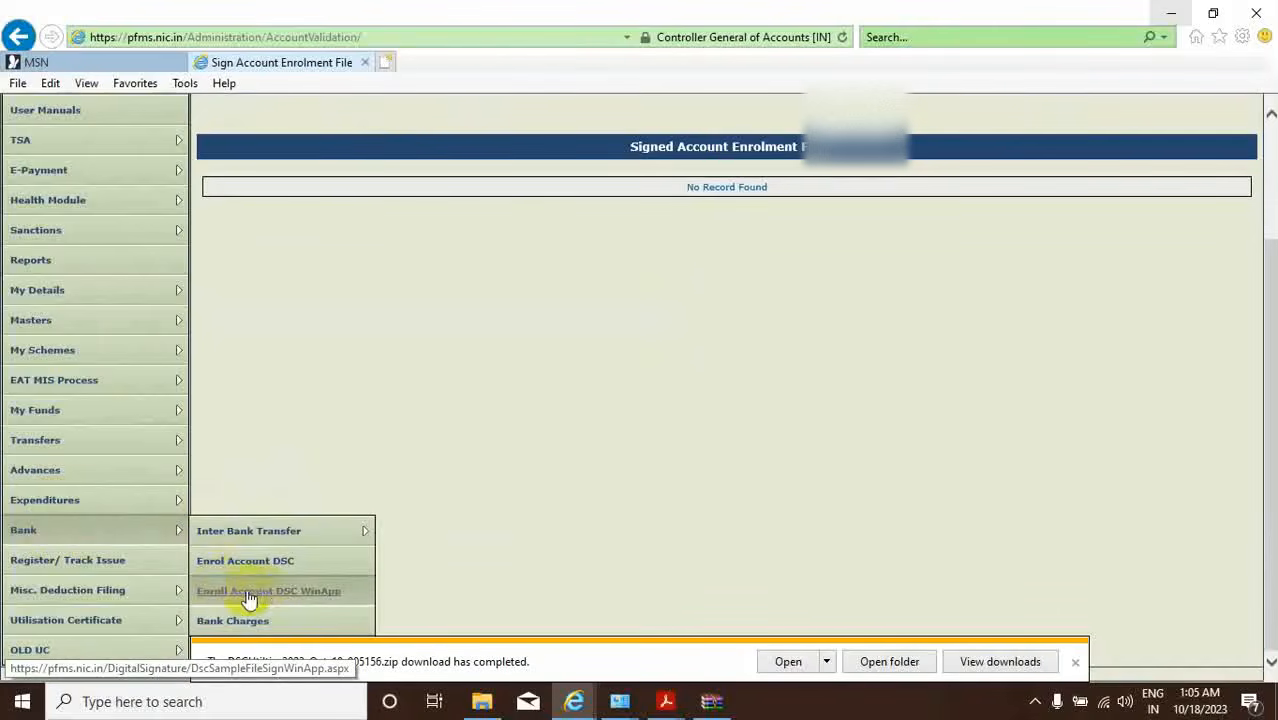
click(293, 600)
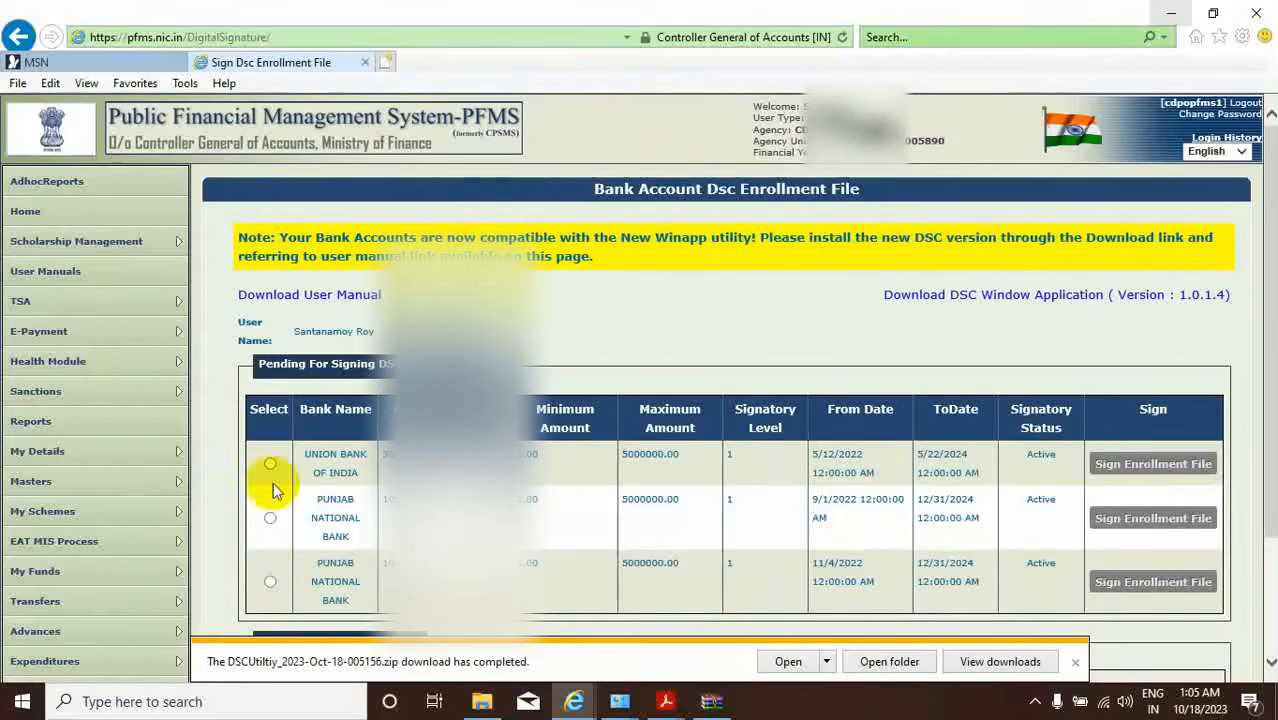
Select the Union Bank of India row, sign its enrollment file, and allow the DSC app to launch.
scroll(725, 400, down, 2)
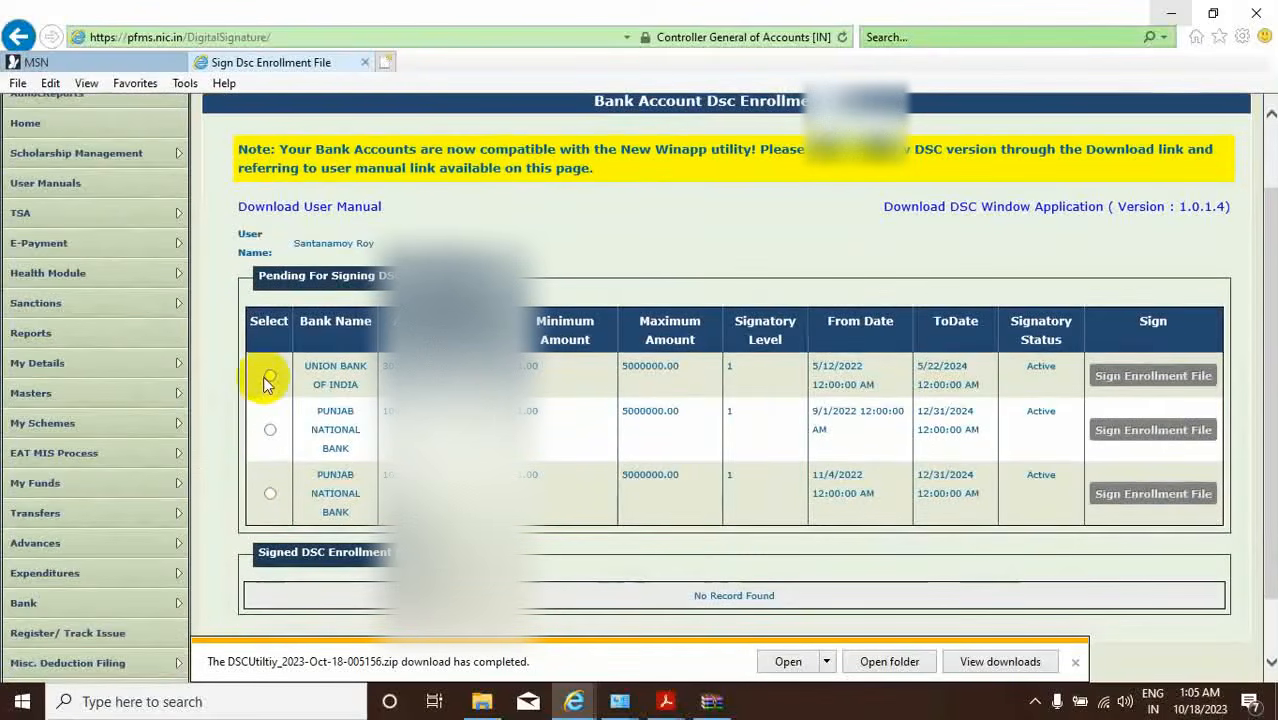
click(269, 377)
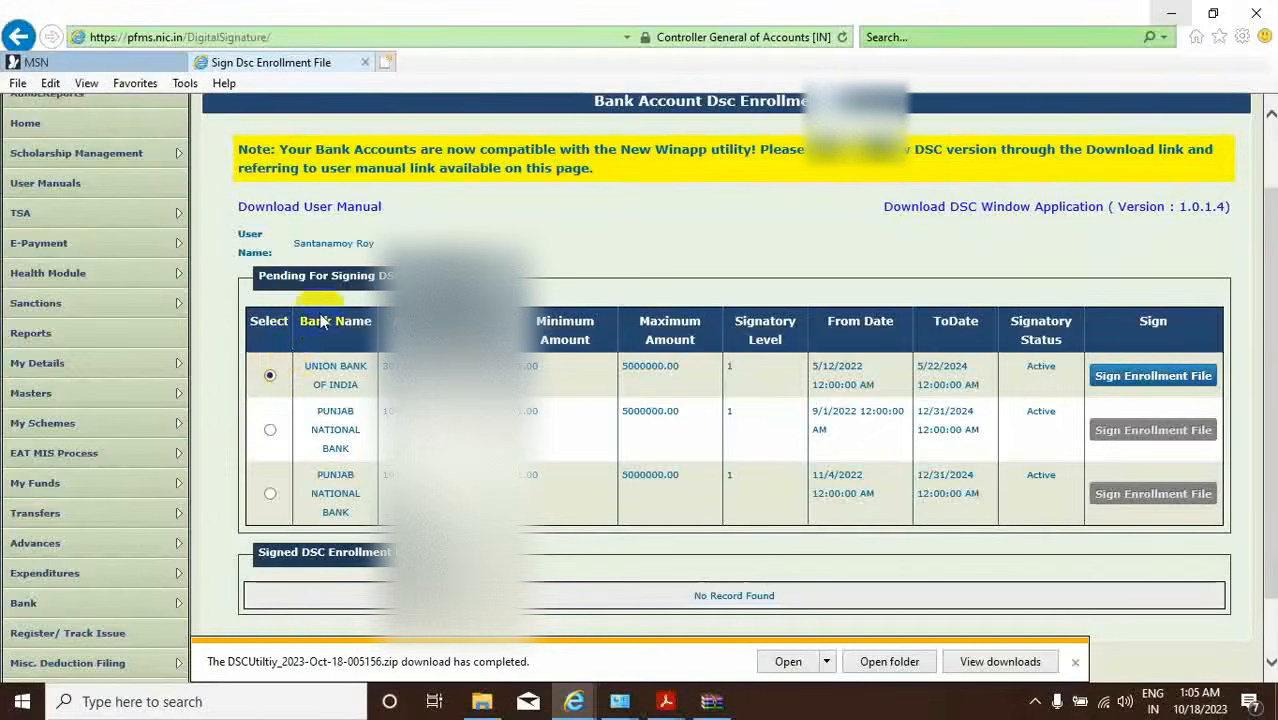
click(1138, 385)
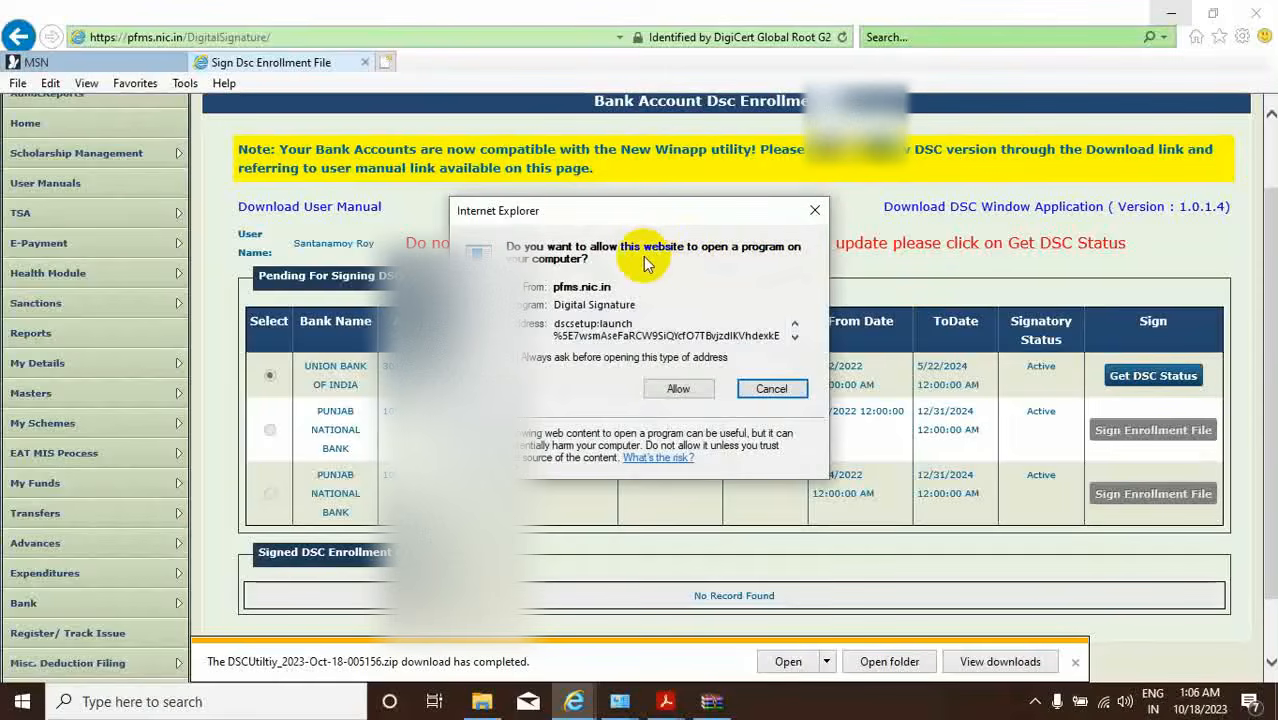
click(678, 389)
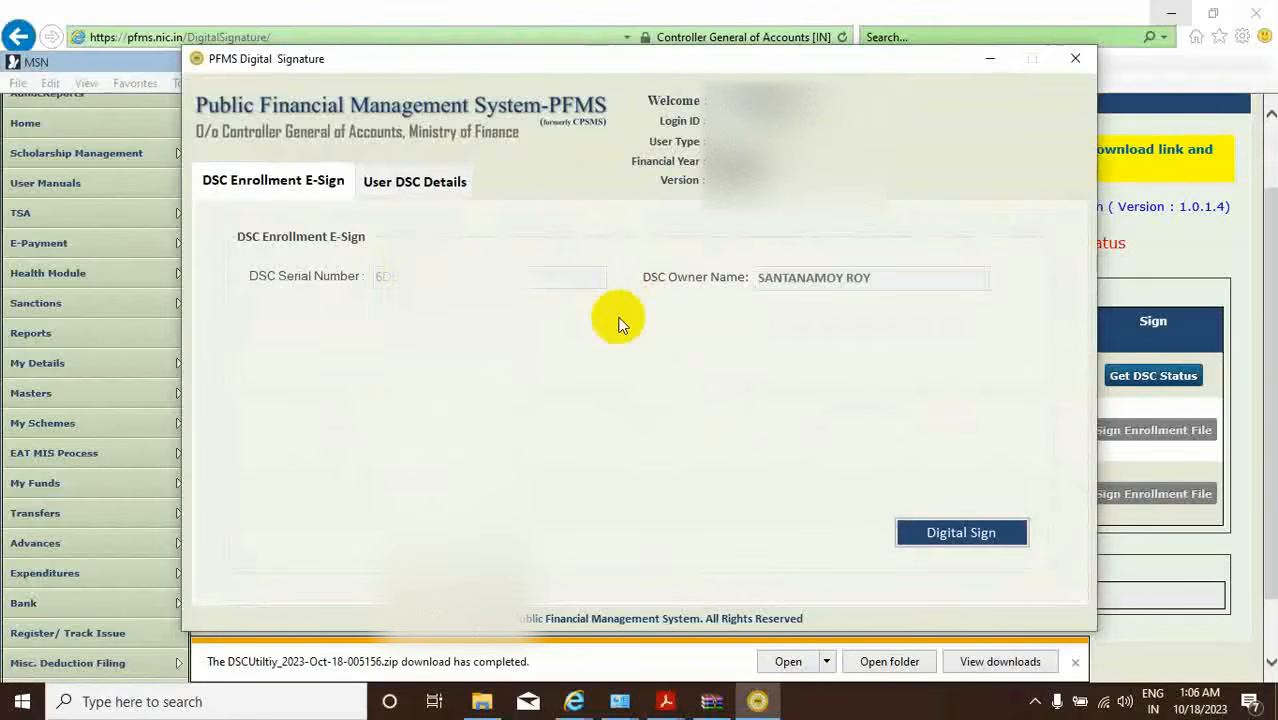
Sign the DSC enrollment file by entering the token PIN, then acknowledge the success message.
click(946, 531)
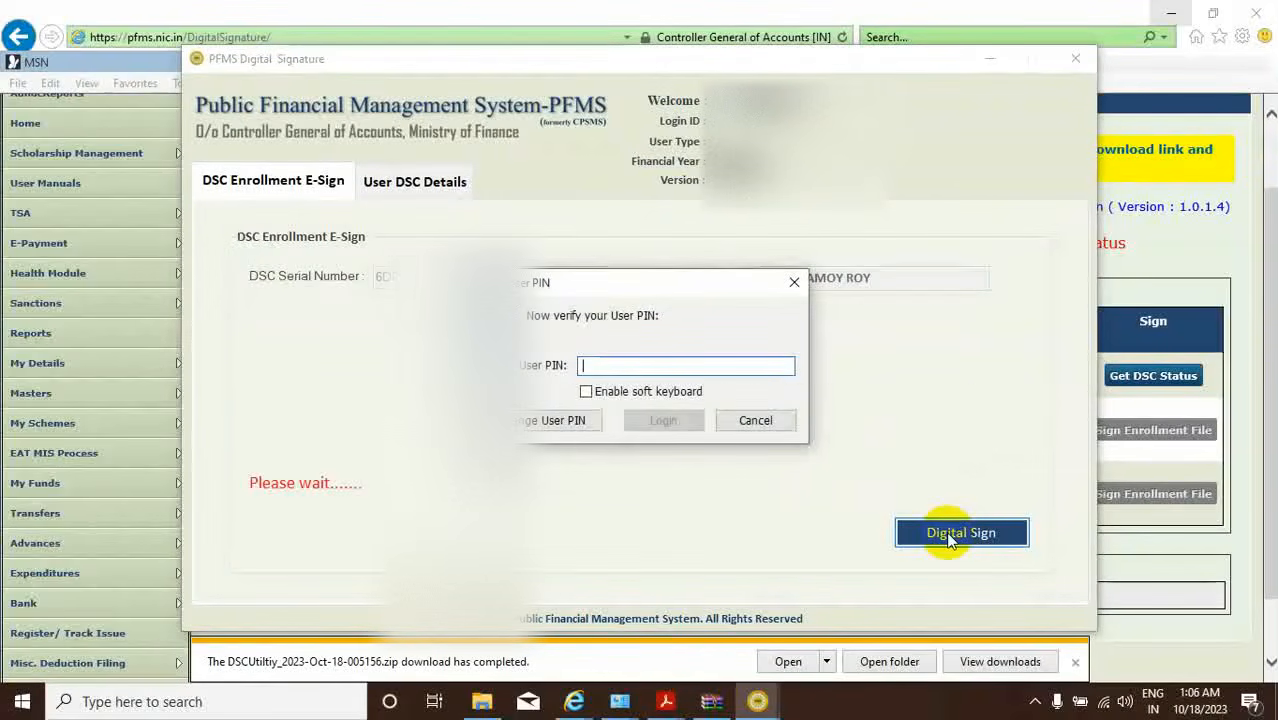
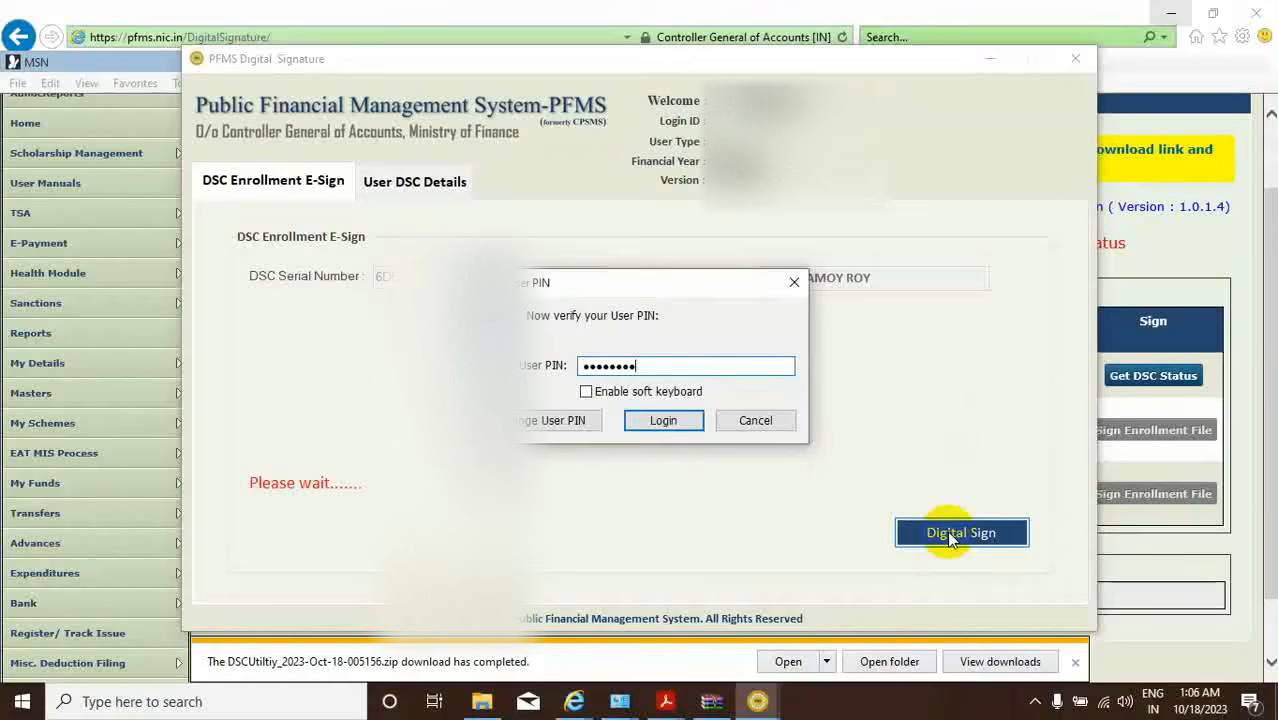
click(660, 422)
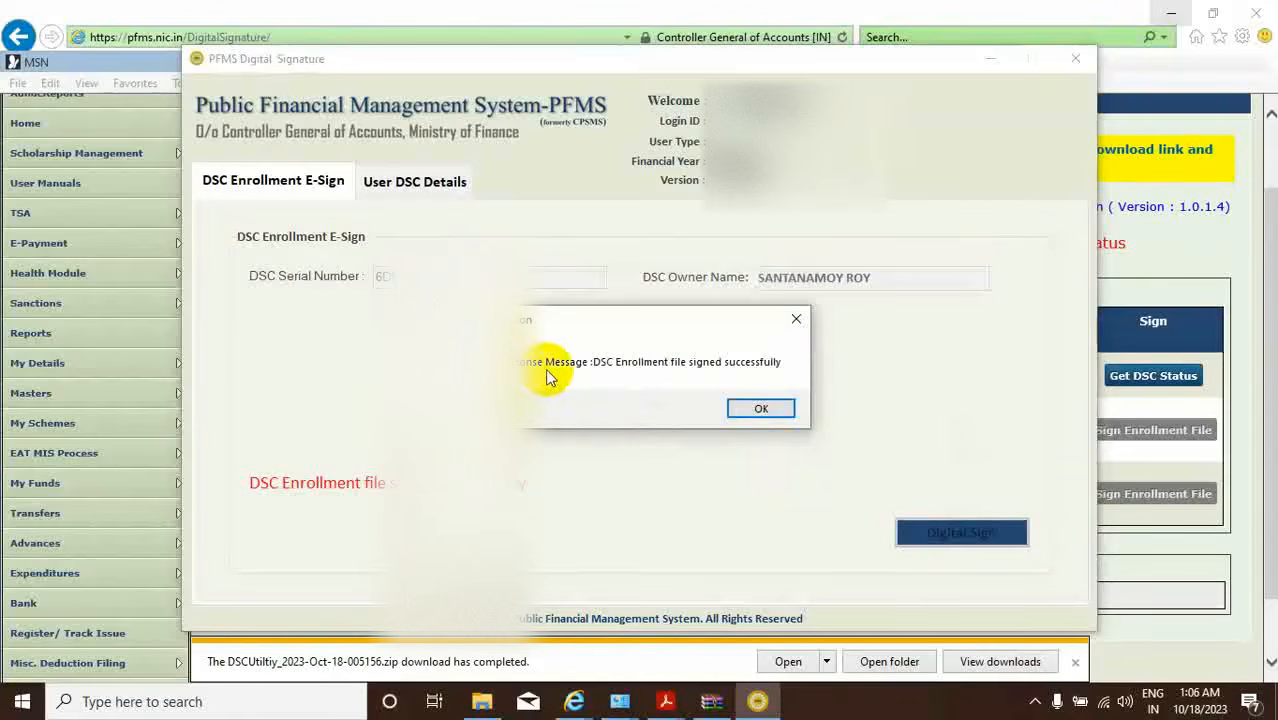
click(761, 409)
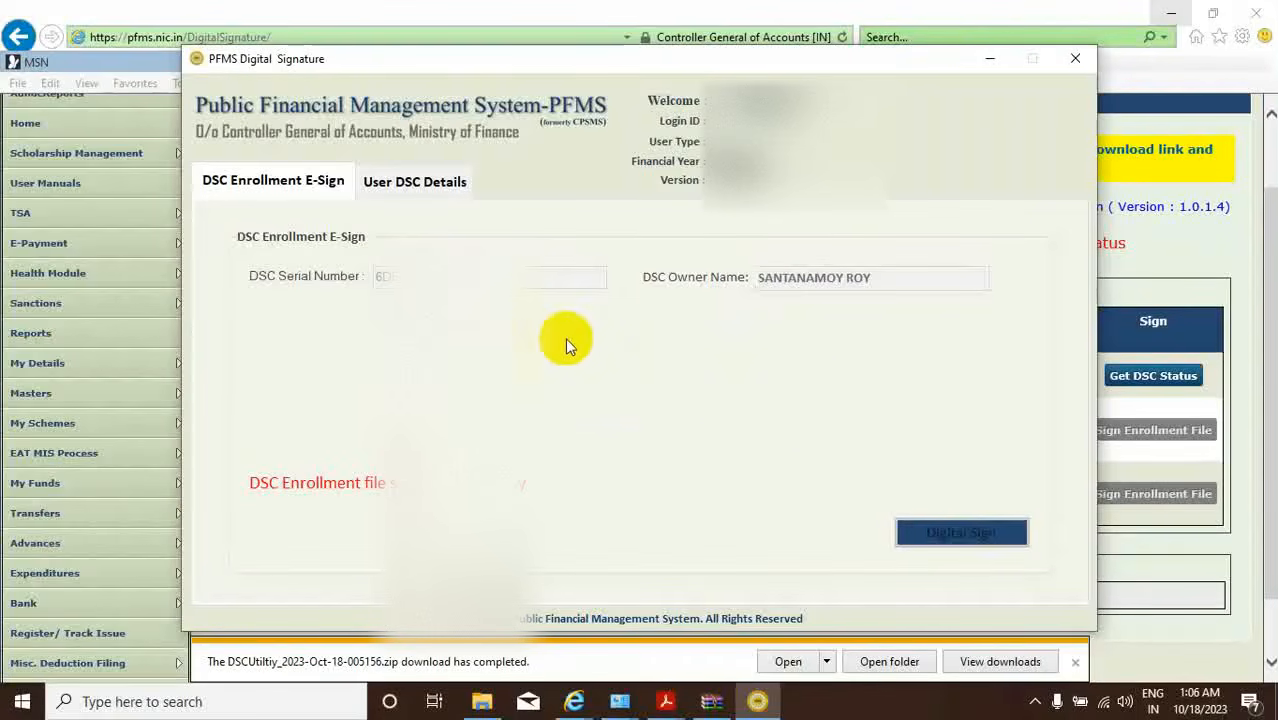
Review the signing certificate's details, then close the Digital Signature window.
click(406, 195)
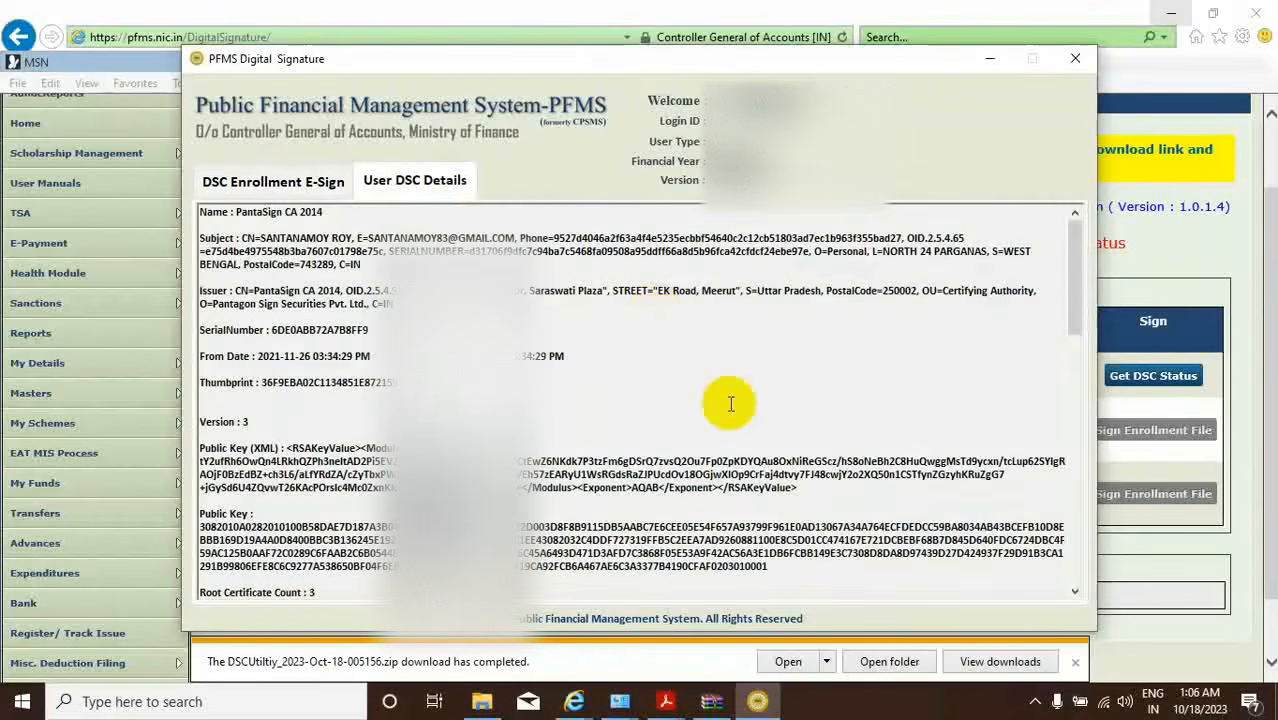
scroll(730, 402, down, 15)
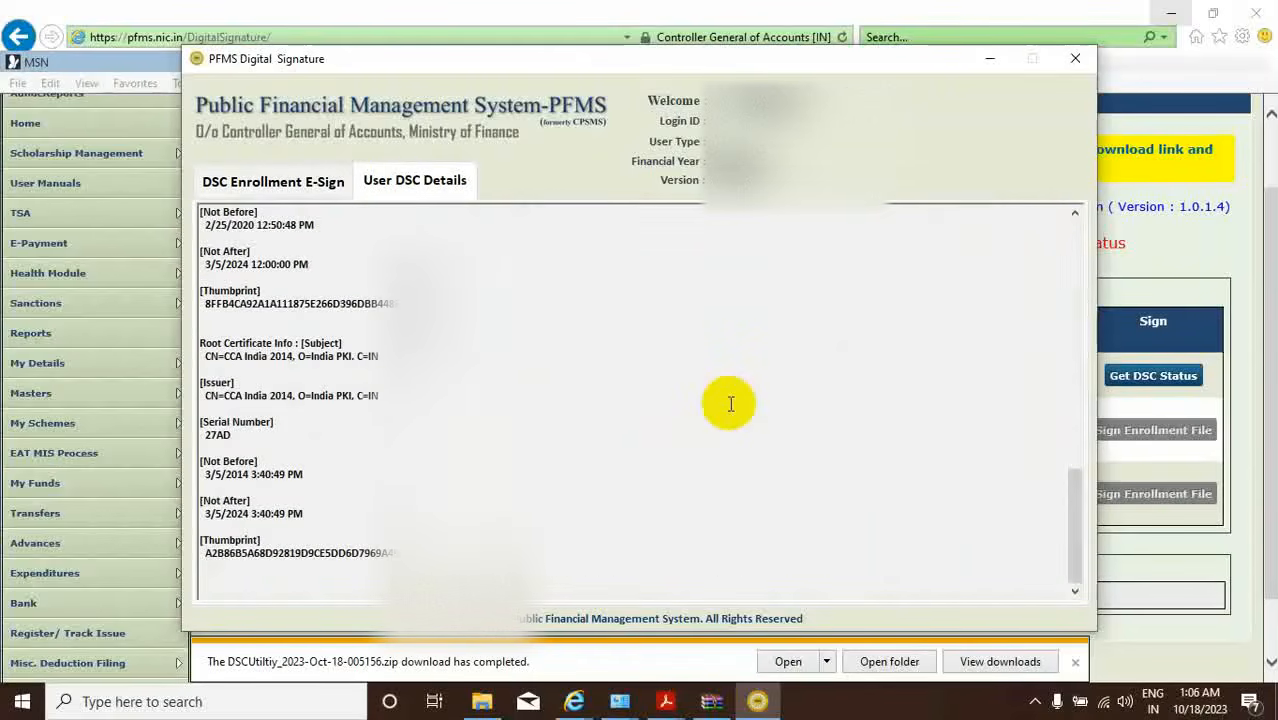
scroll(730, 402, up, 3)
click(288, 180)
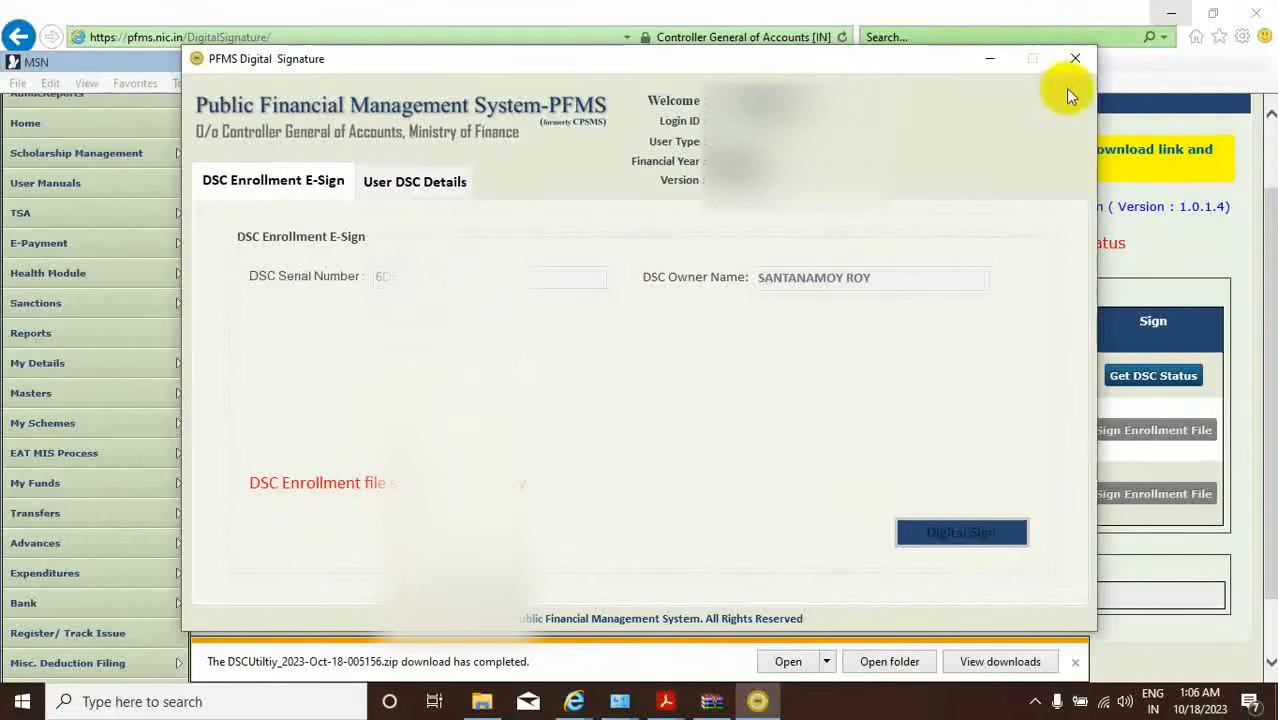
click(1074, 62)
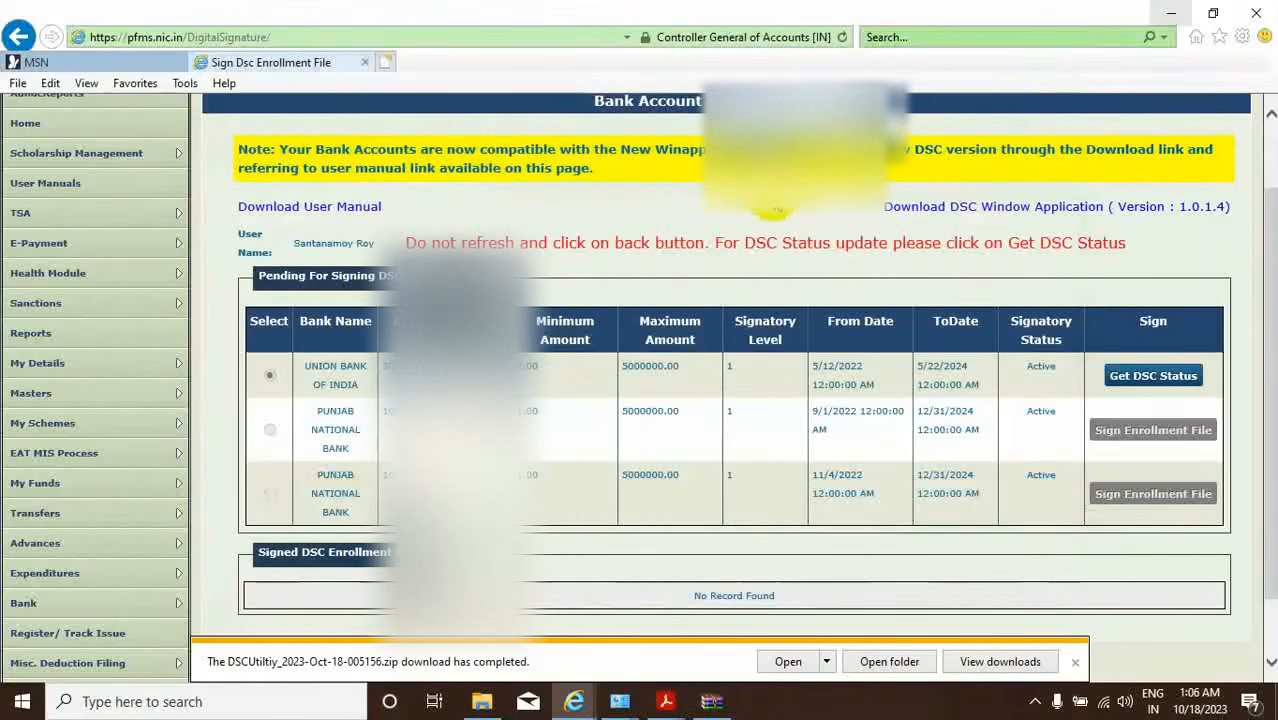
Refresh the account with Get DSC Status, then go to E-Payment > DSC Sign Payment File WinApp.
click(1143, 377)
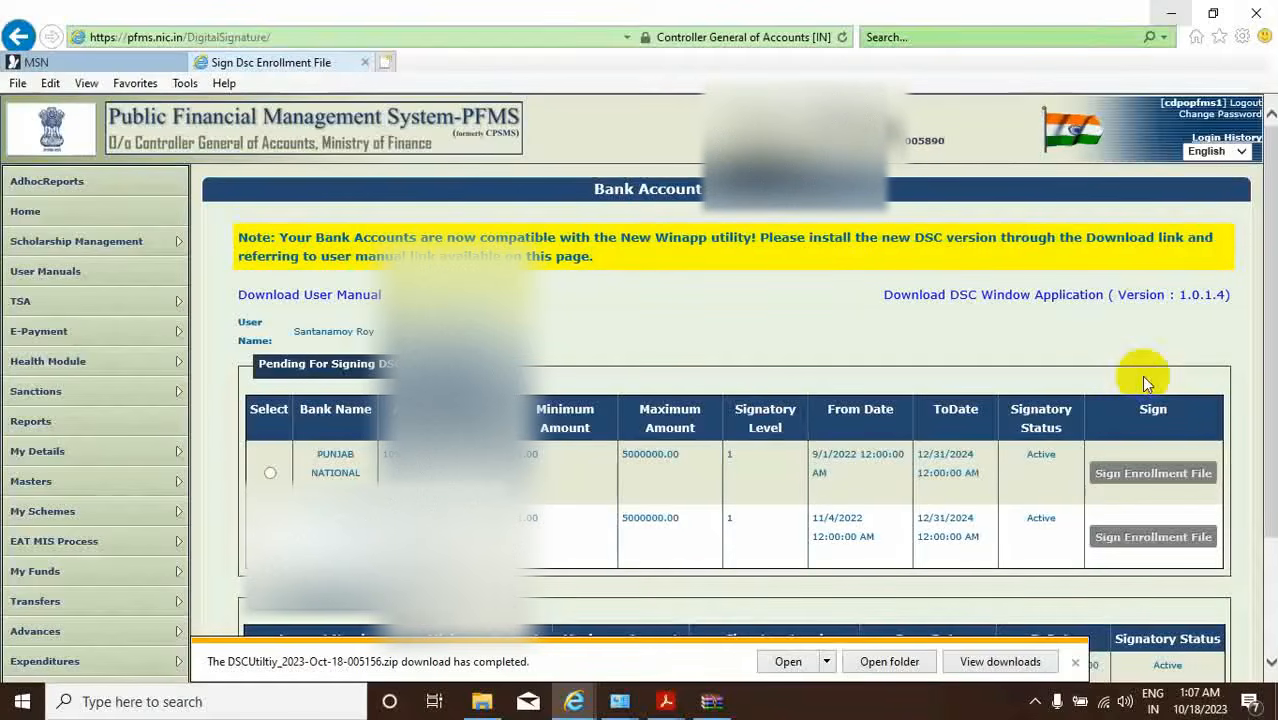
scroll(765, 428, down, 3)
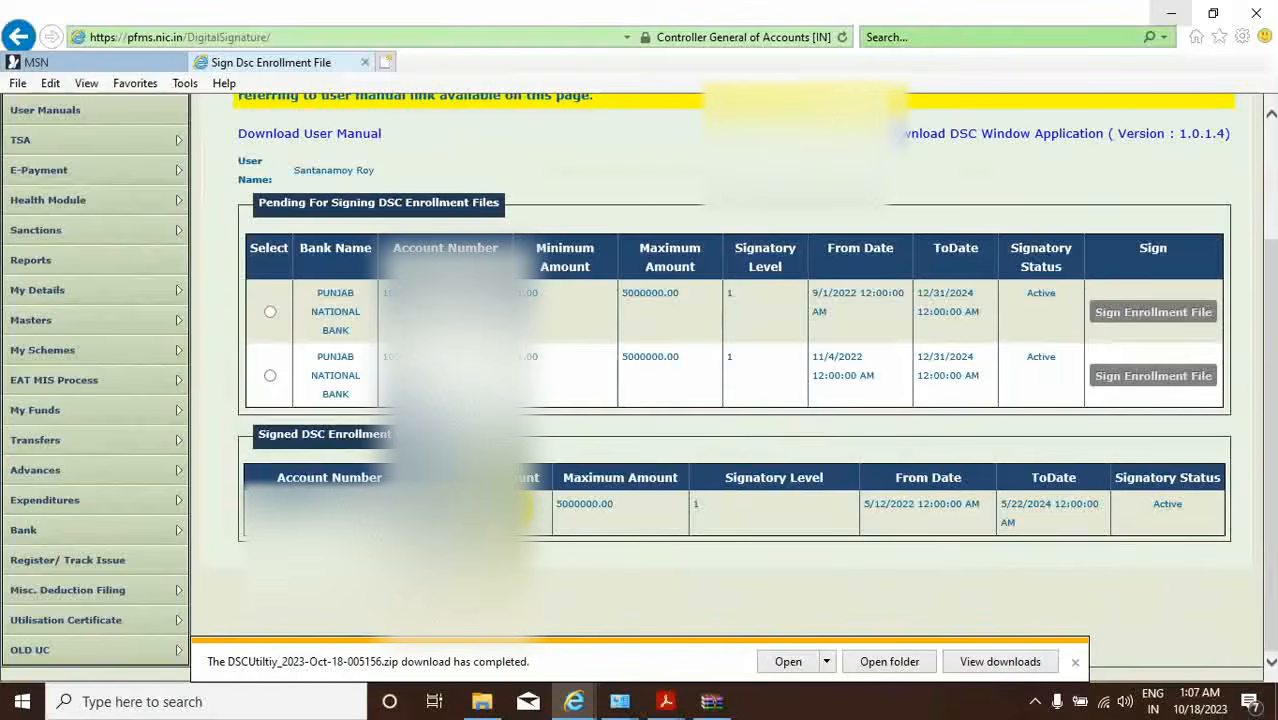
scroll(554, 523, up, 2)
mouse_move(40, 265)
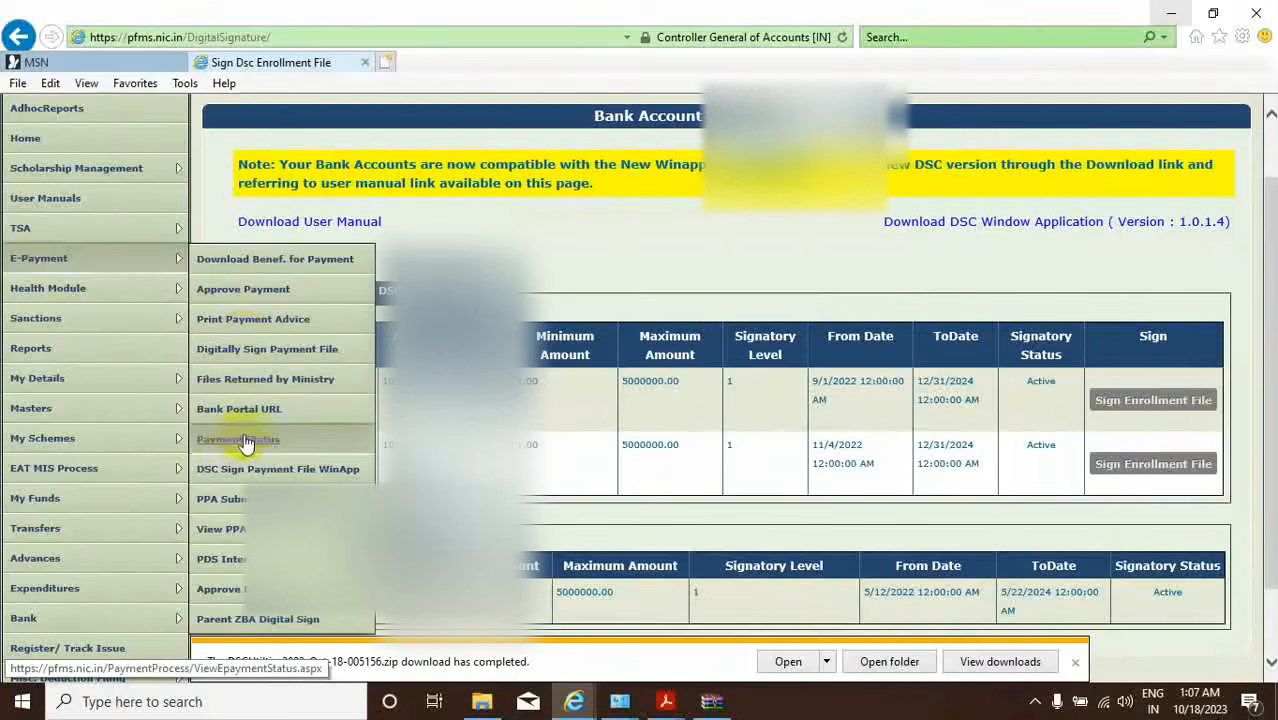
click(277, 474)
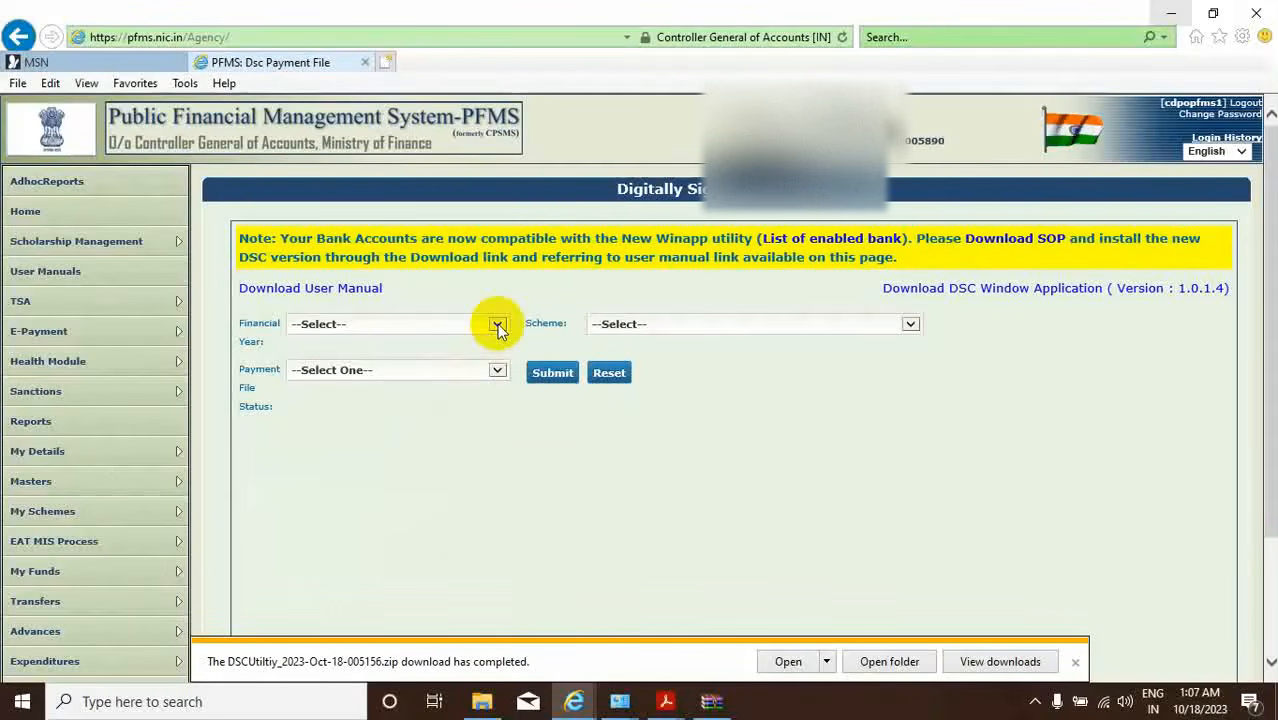
Filter to financial year 2023-2024, scheme WB155, Pending payment files for DSC, and submit.
click(497, 325)
click(371, 336)
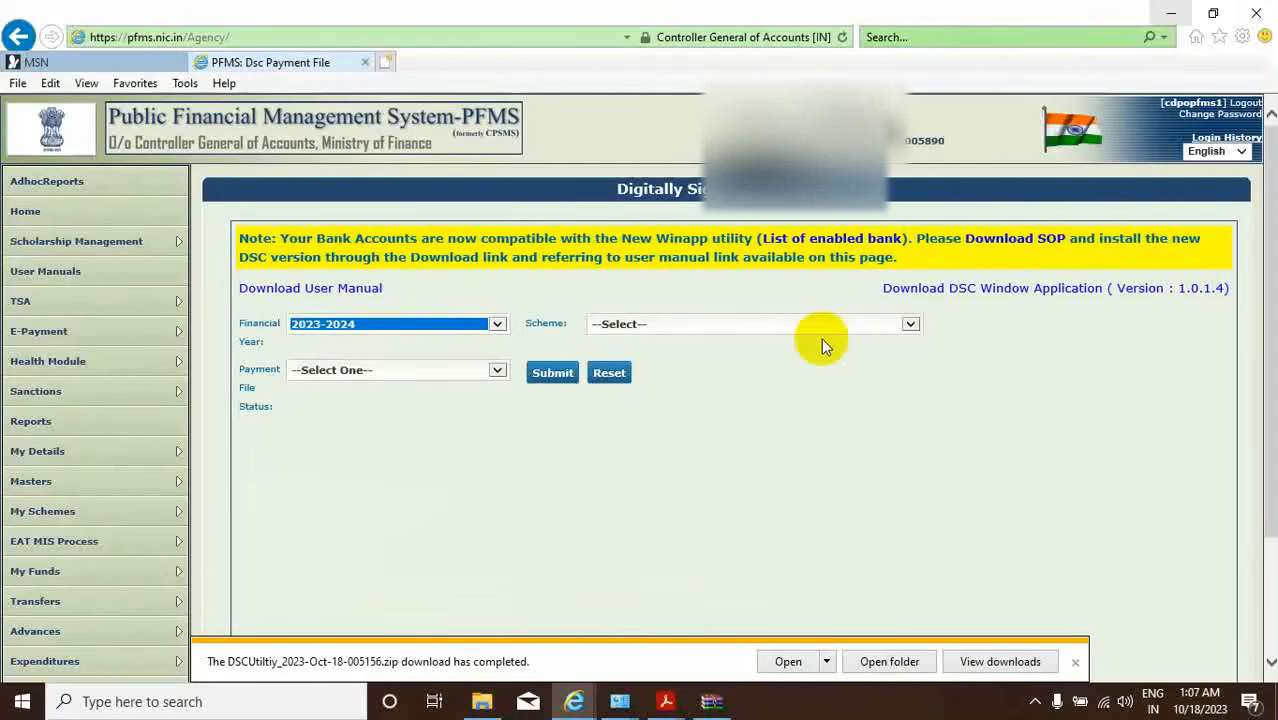
click(909, 323)
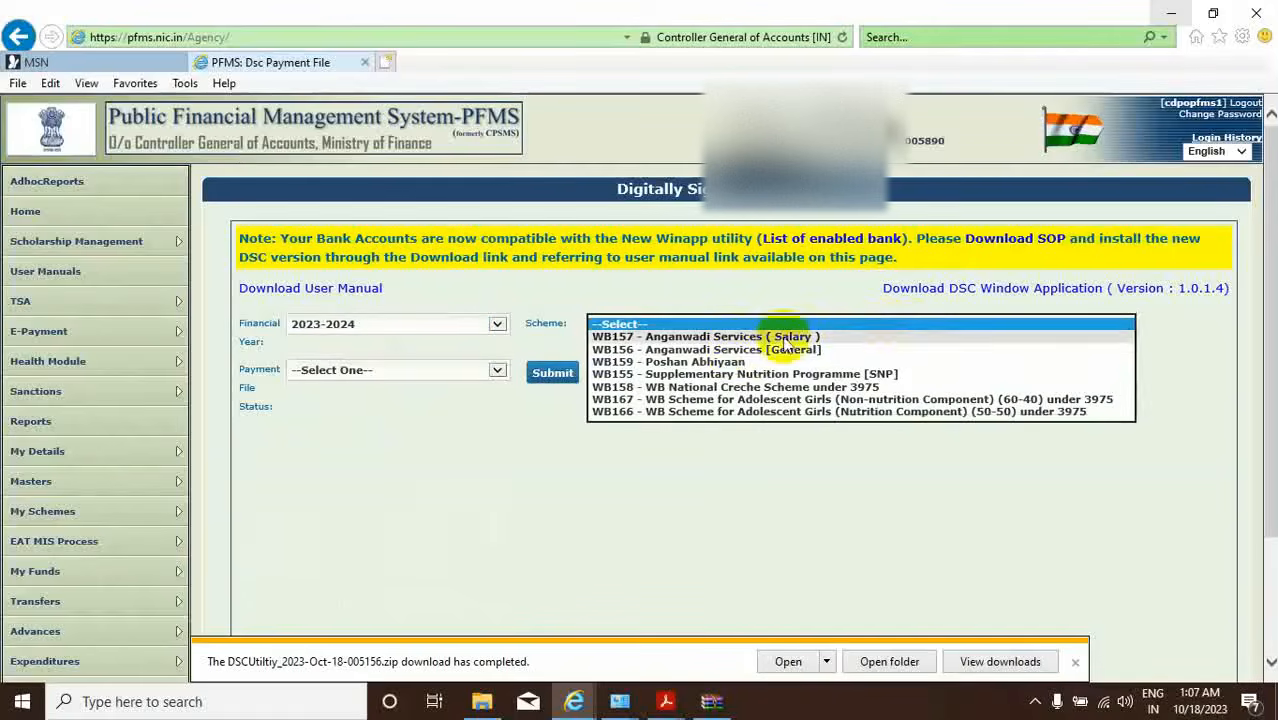
click(645, 375)
click(497, 371)
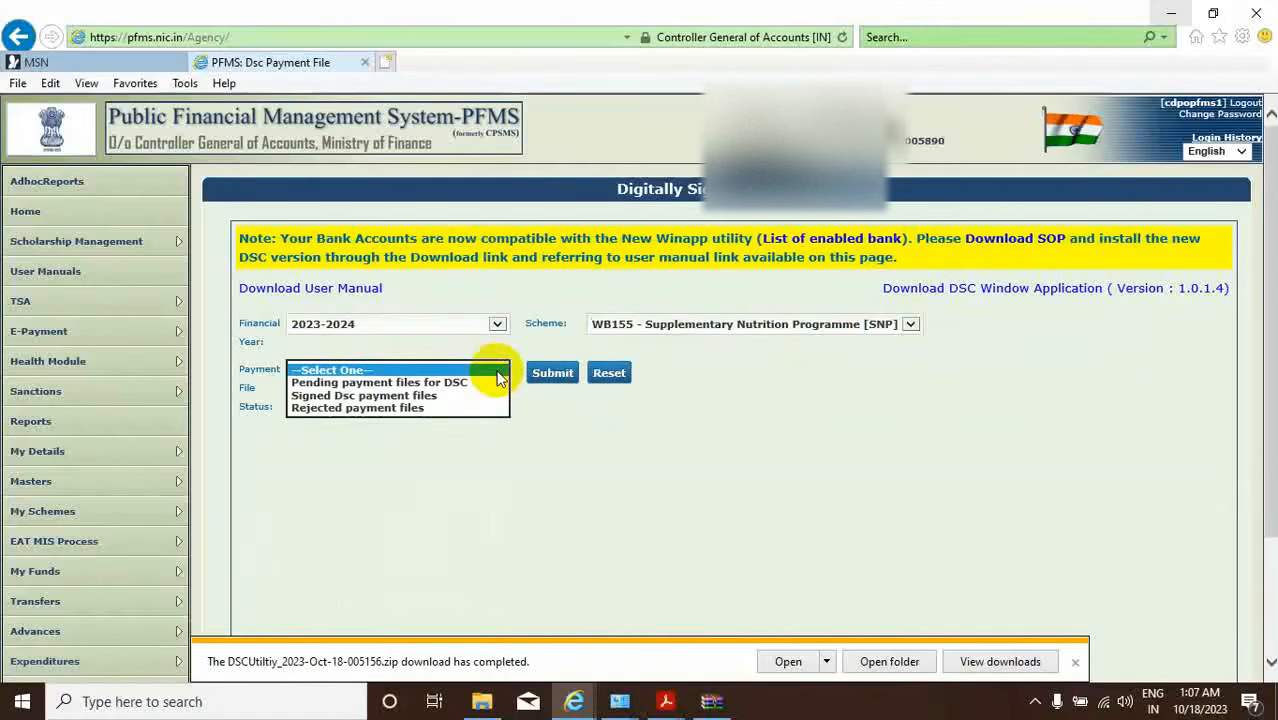
click(456, 383)
click(551, 373)
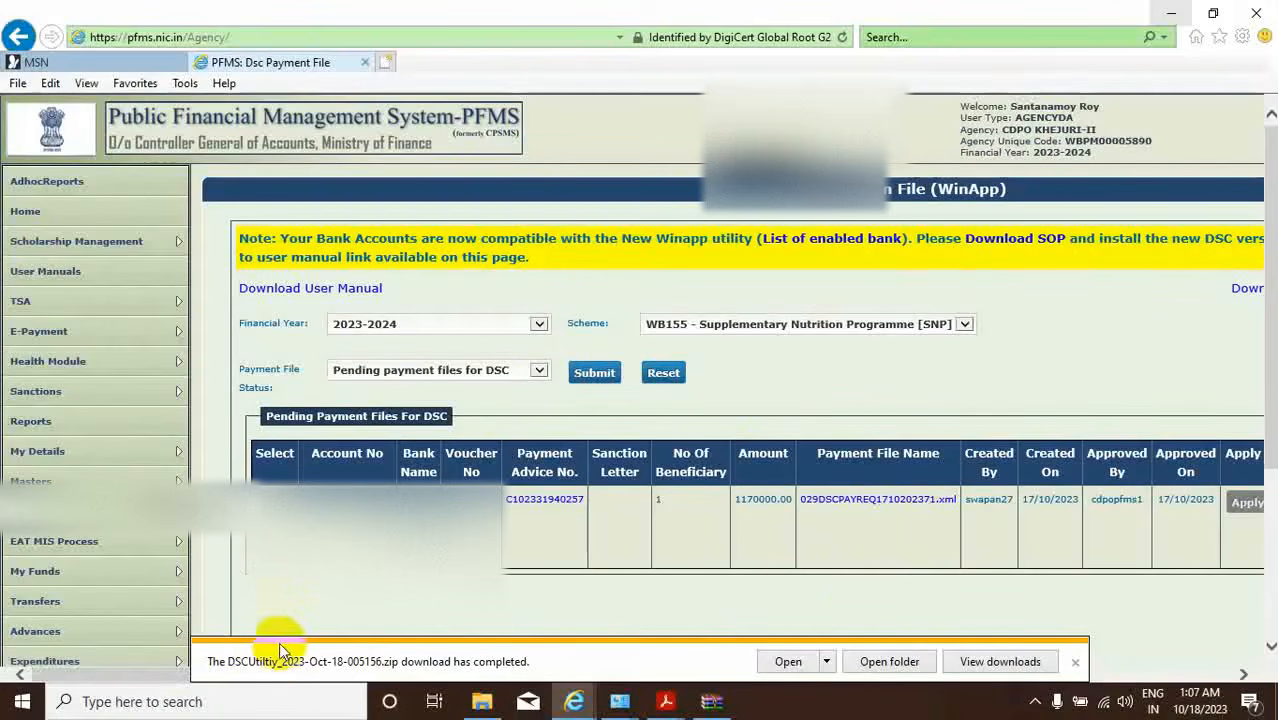
Apply a digital signature to 029DSCPAYREQ1710202371.xml and allow the signing app to launch.
click(1243, 674)
click(1243, 674)
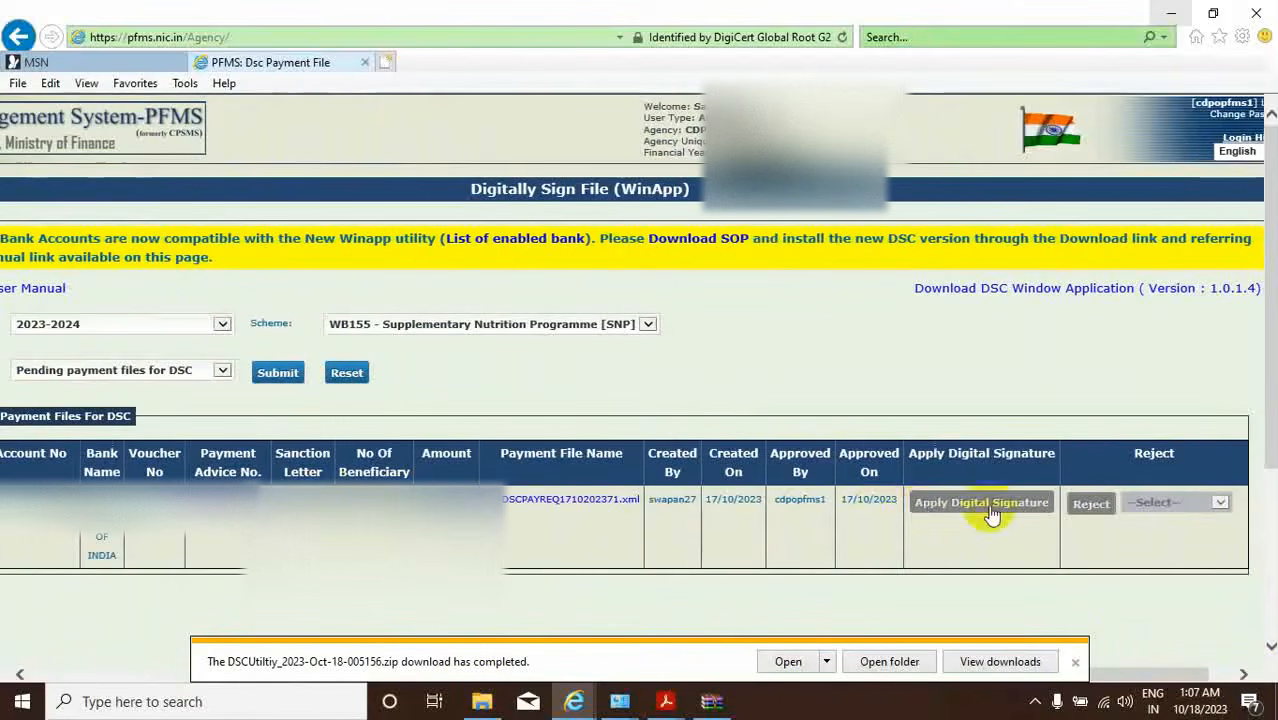
click(20, 674)
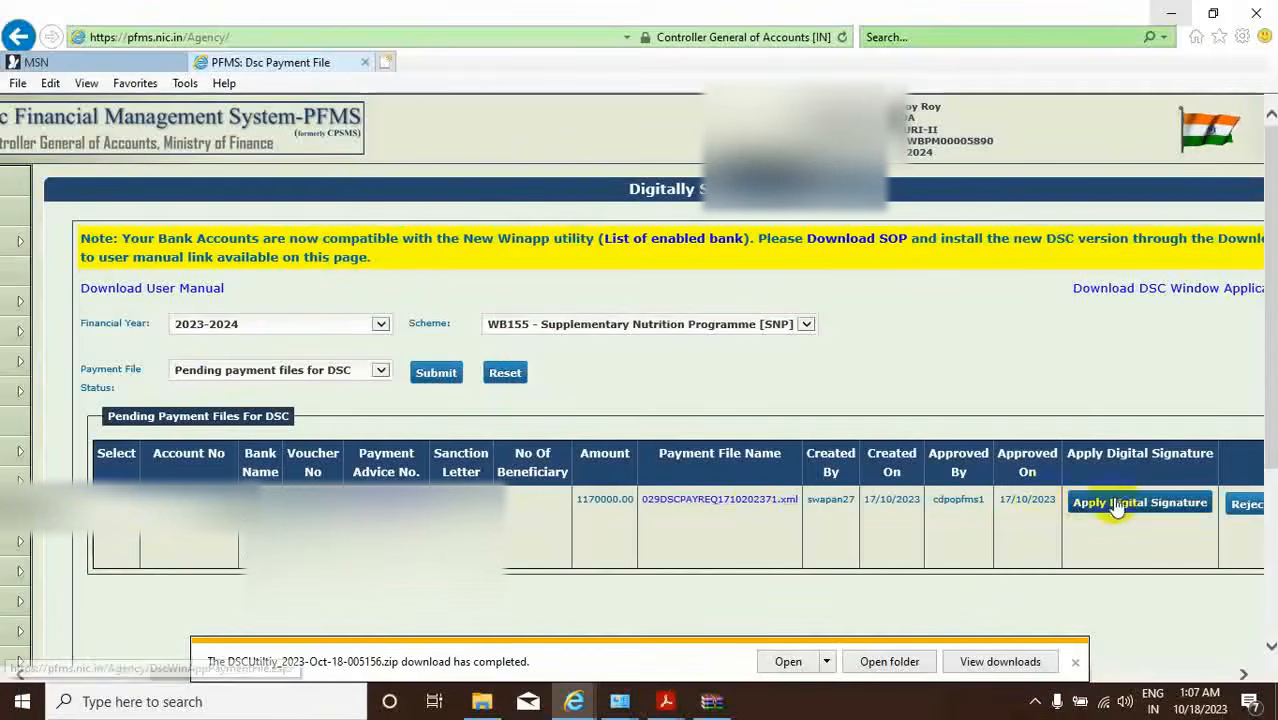
click(1127, 505)
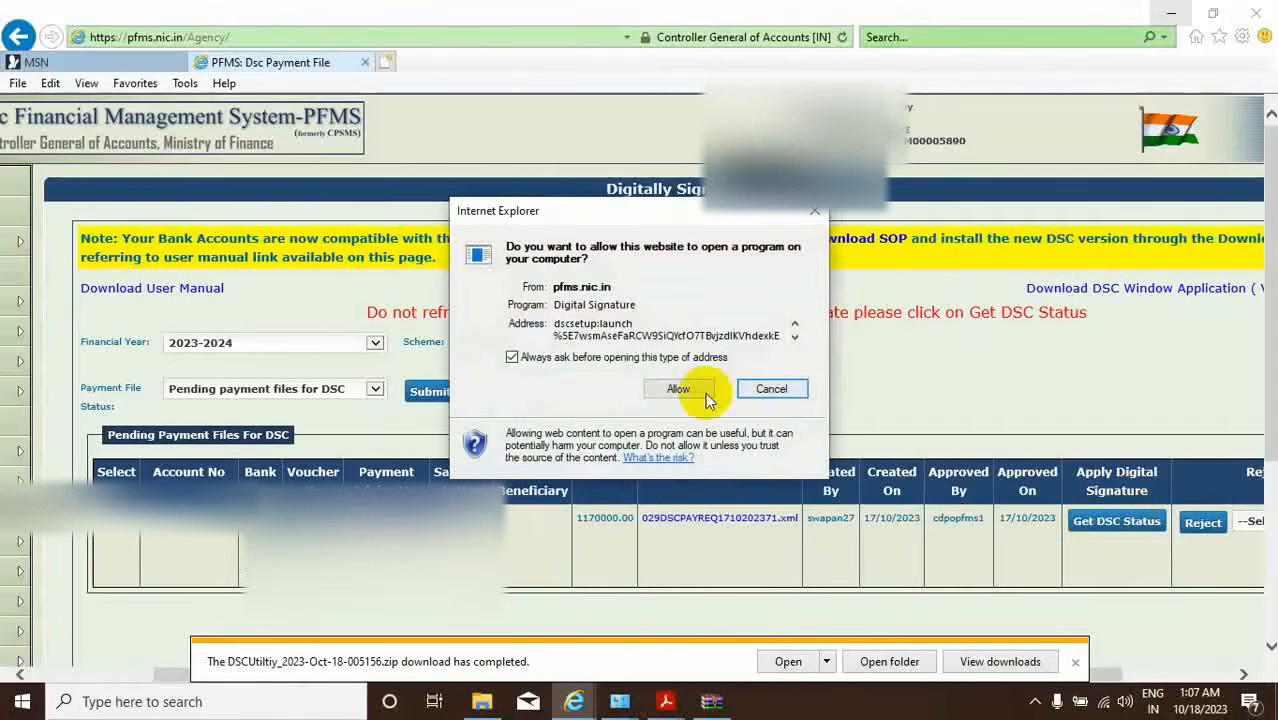
click(679, 389)
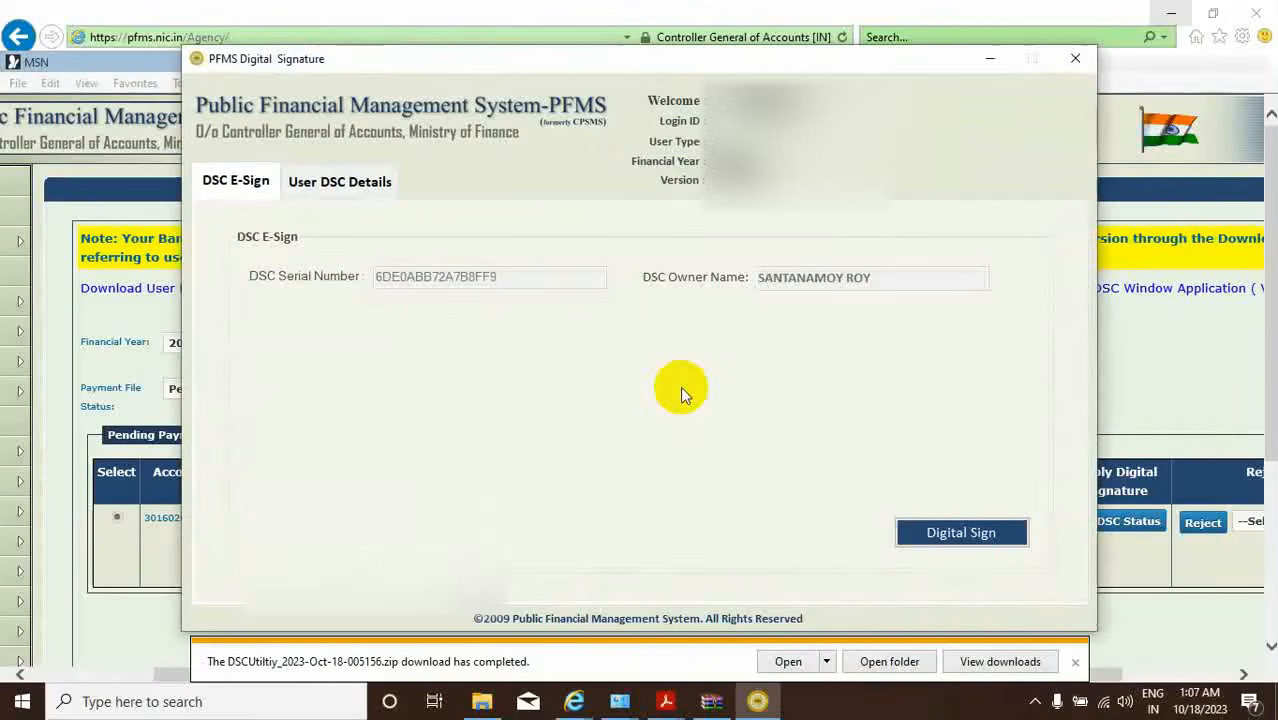
Digitally sign the pending payment file with the DSC token's User PIN and acknowledge the success message.
click(935, 536)
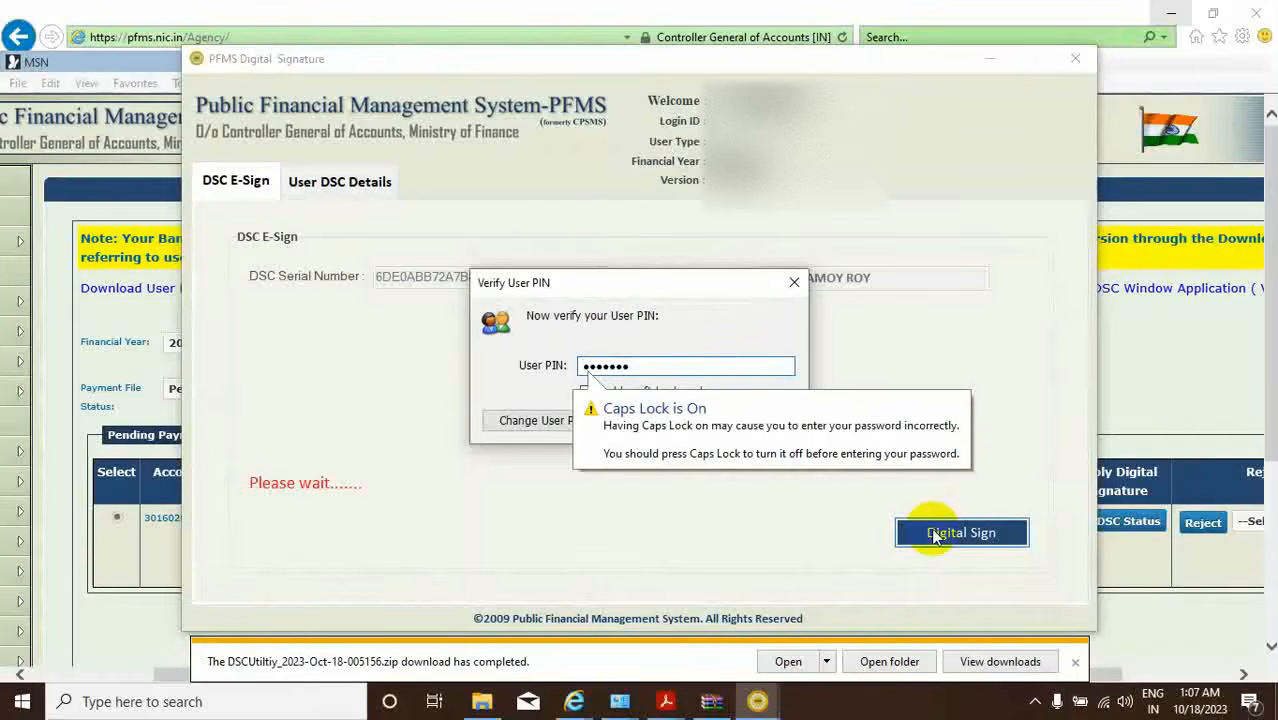
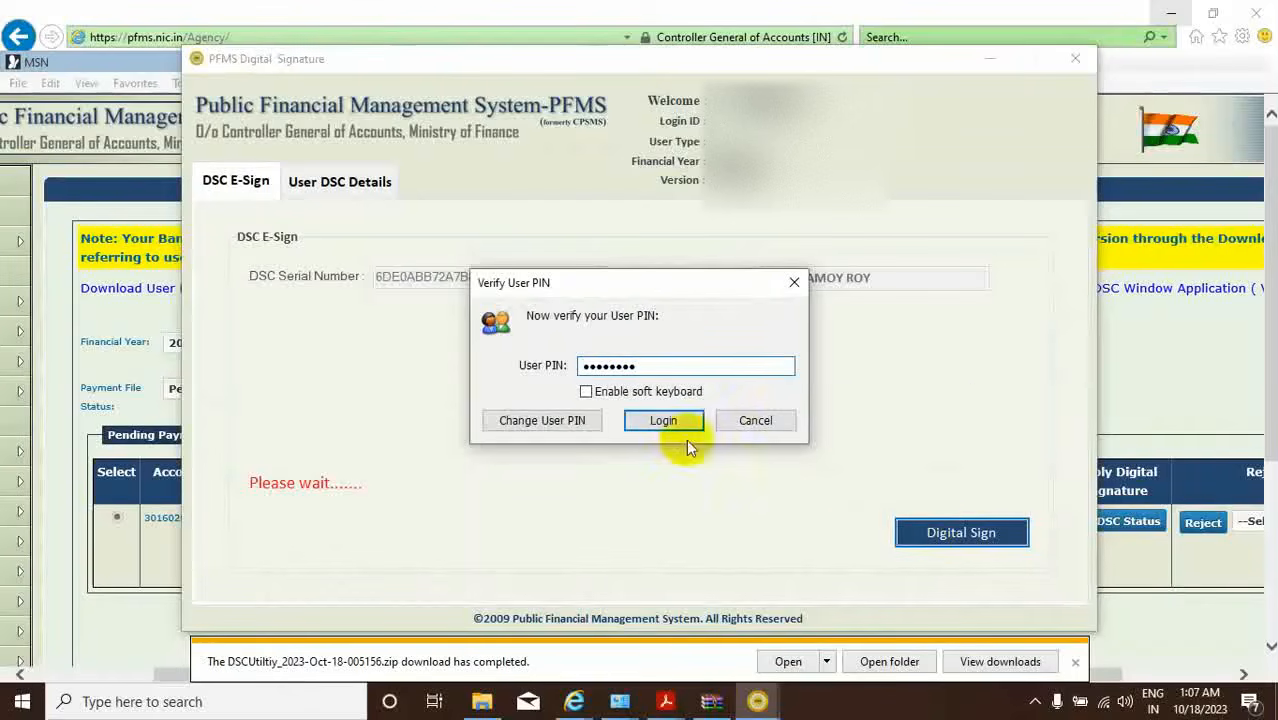
click(656, 420)
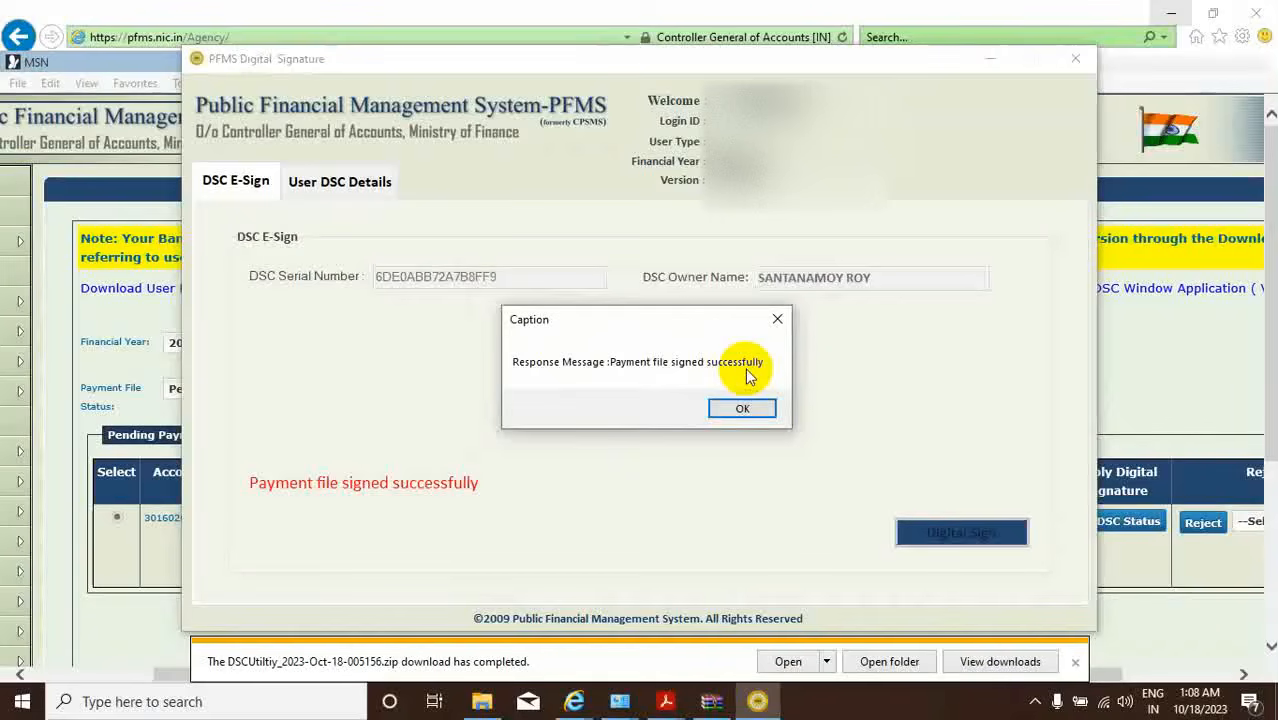
click(742, 408)
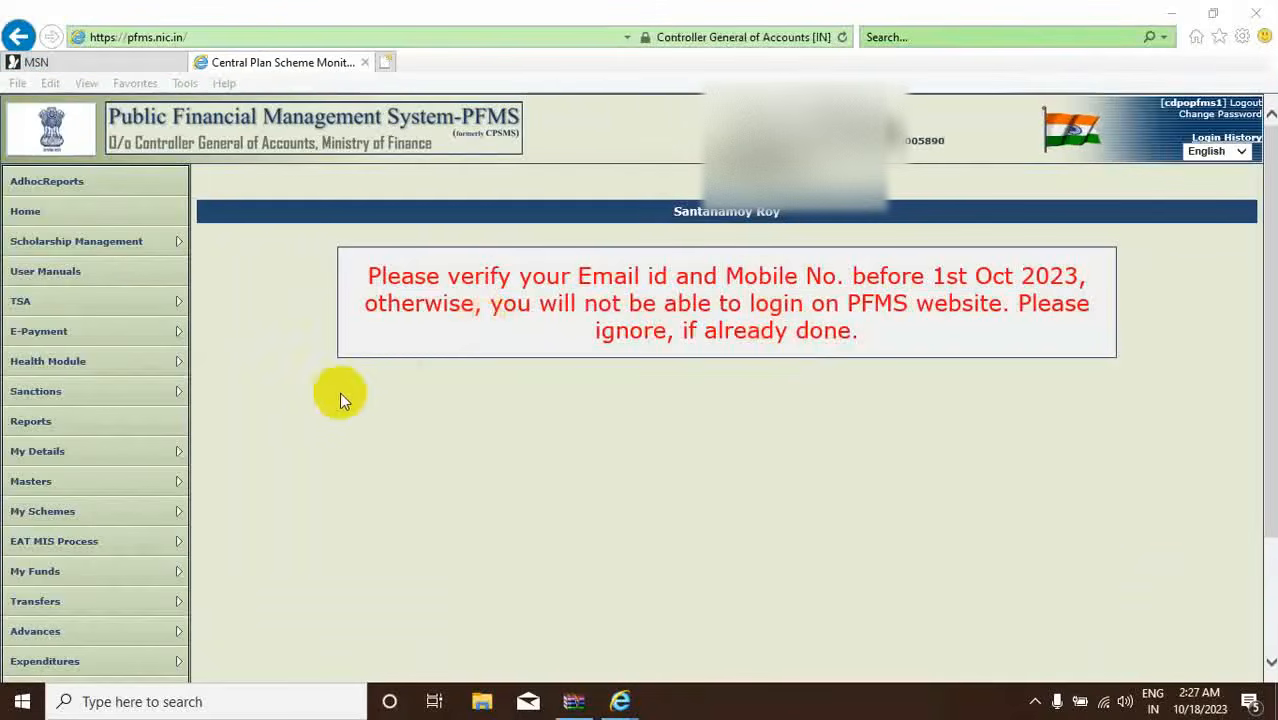
mouse_move(70, 362)
mouse_move(30, 333)
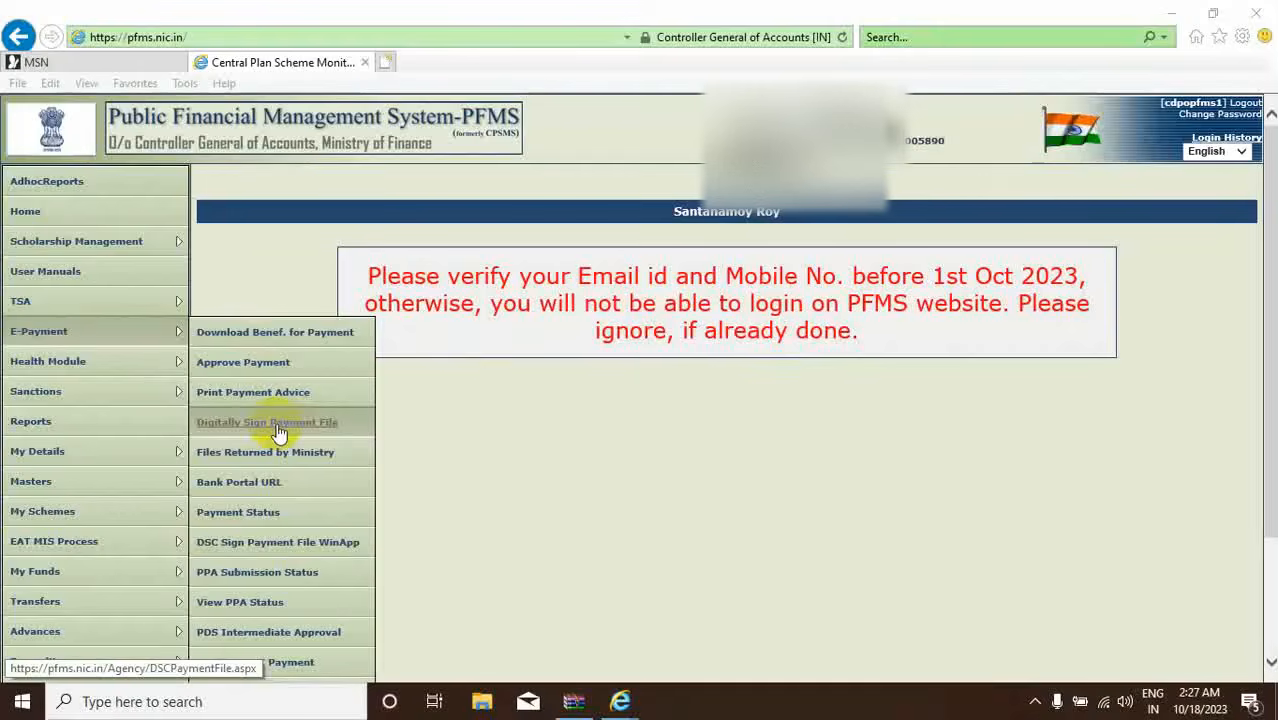
Search DSC Sign Payment File WinApp for pending WB155 payment files in 2023-2024, finding none.
click(304, 541)
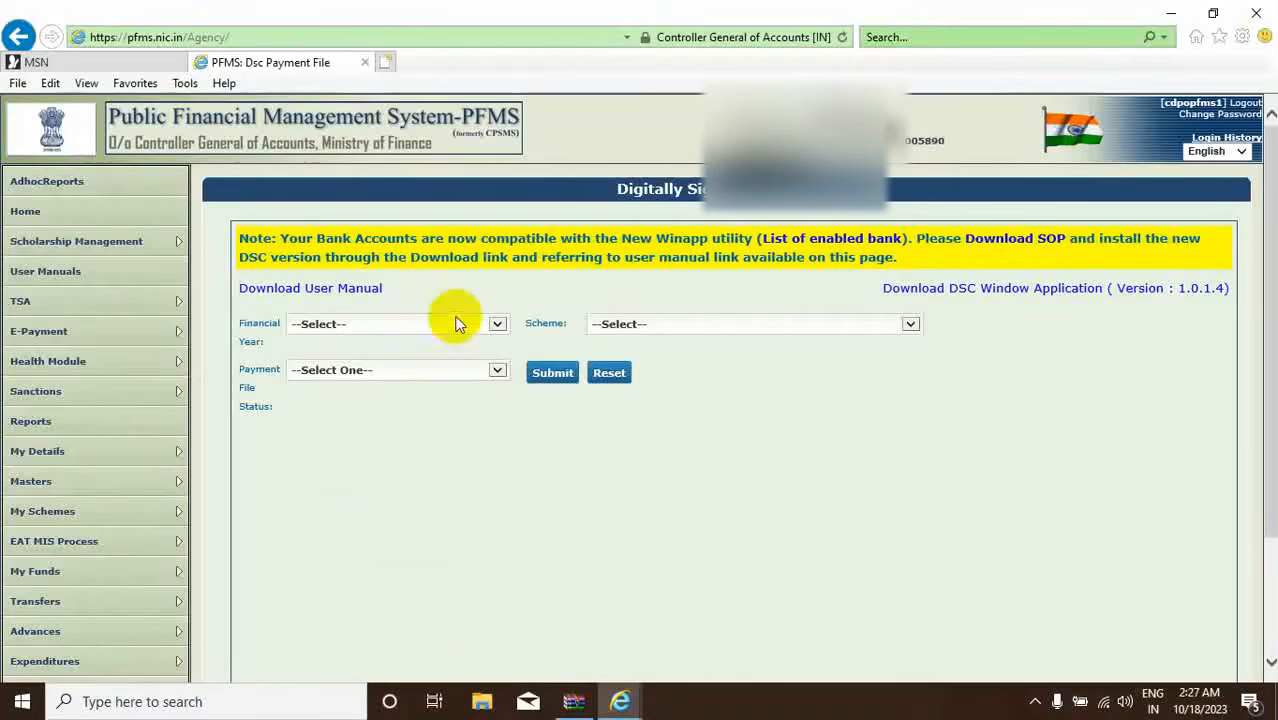
click(499, 322)
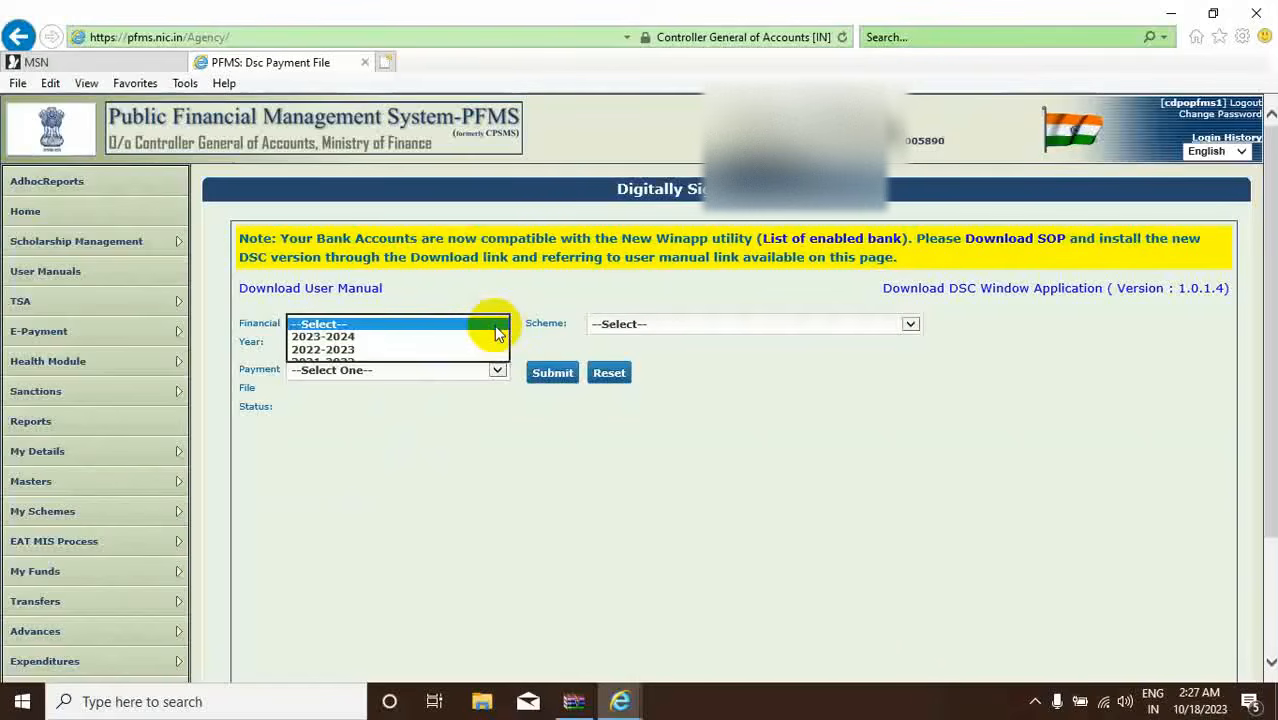
click(362, 339)
click(910, 323)
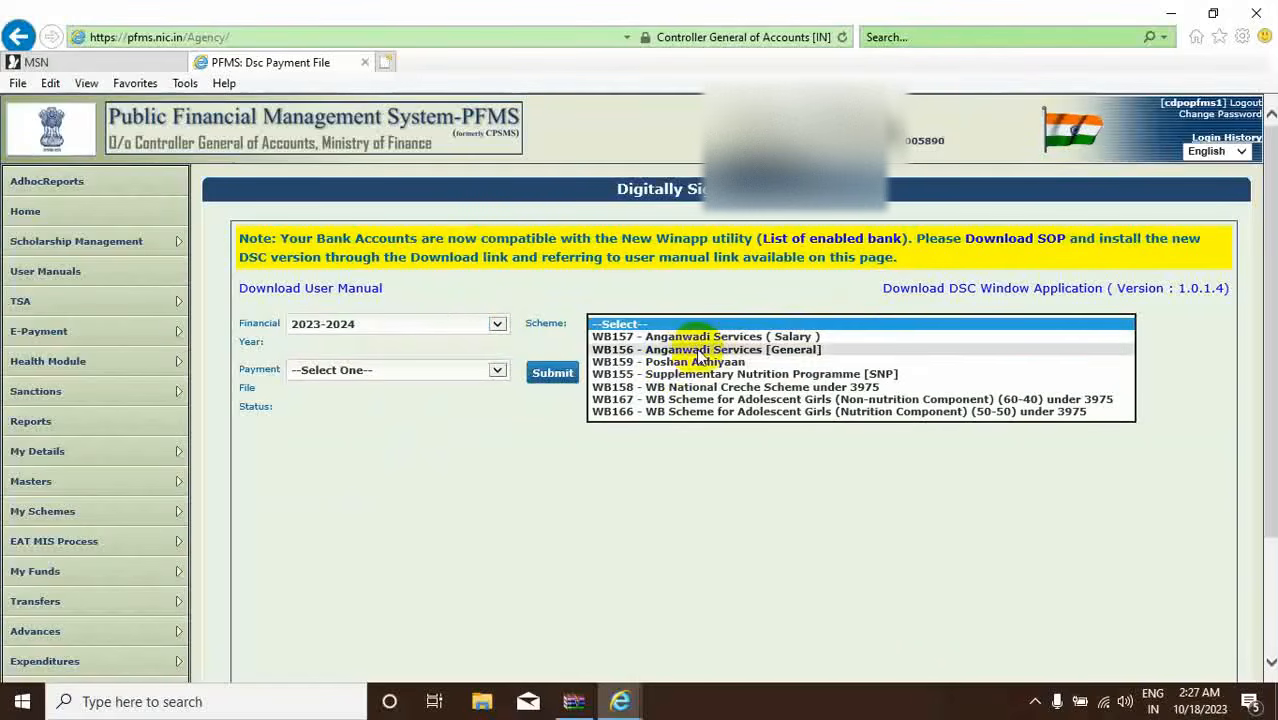
click(658, 373)
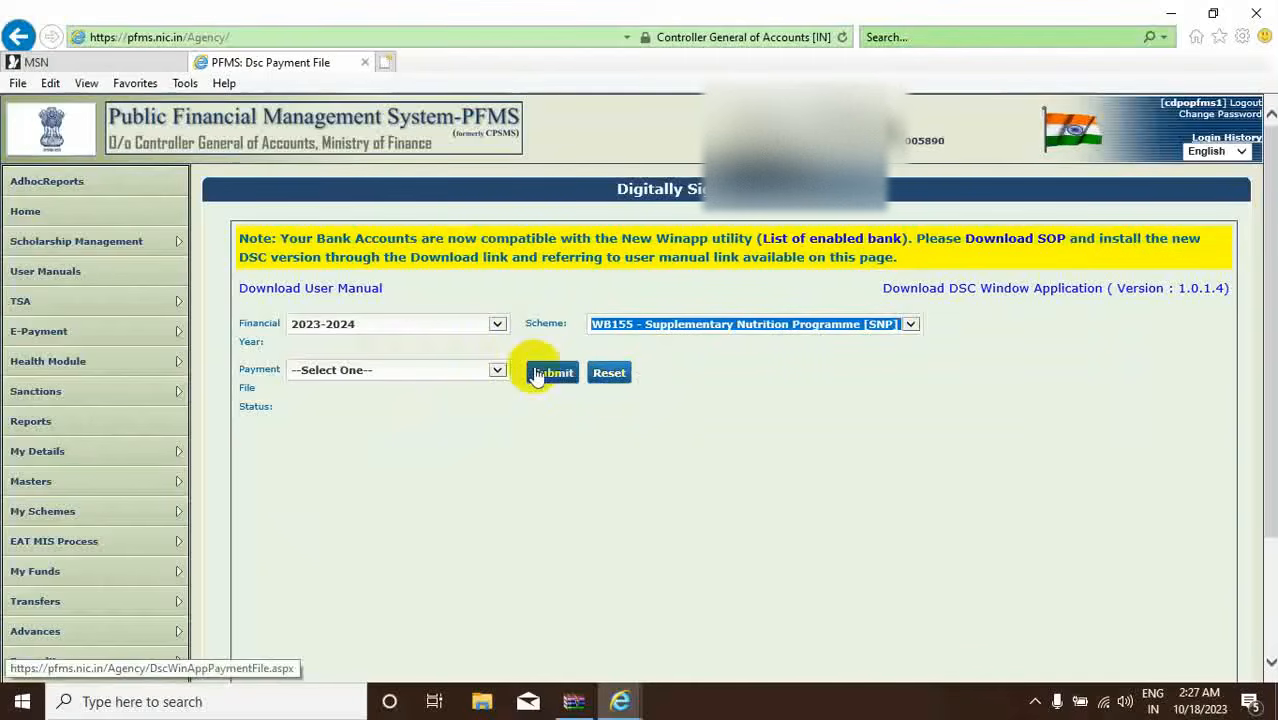
click(497, 370)
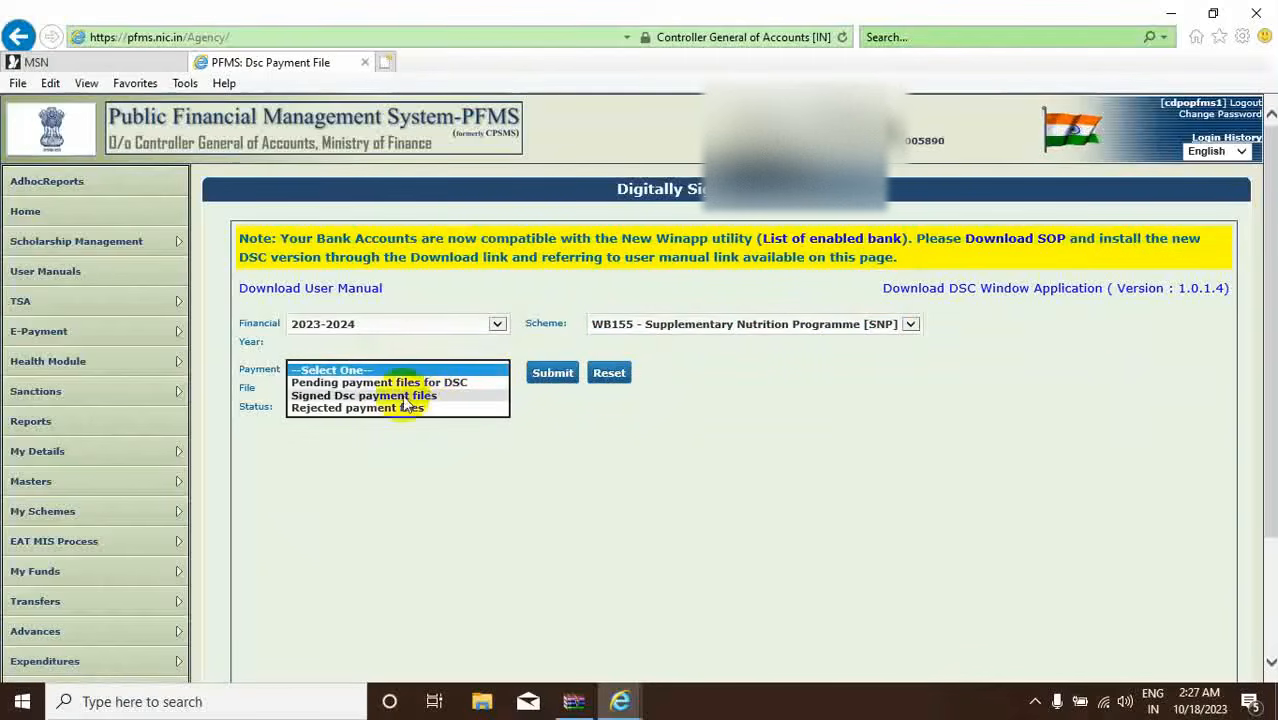
click(350, 382)
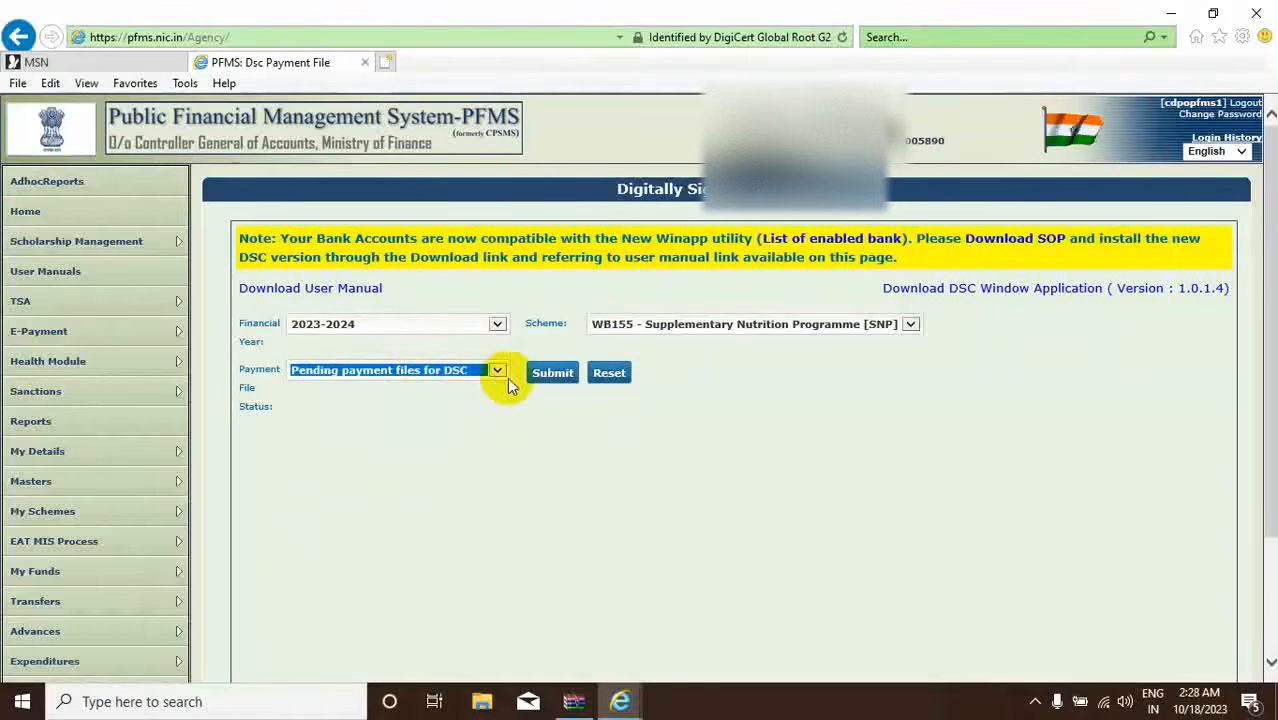
click(545, 374)
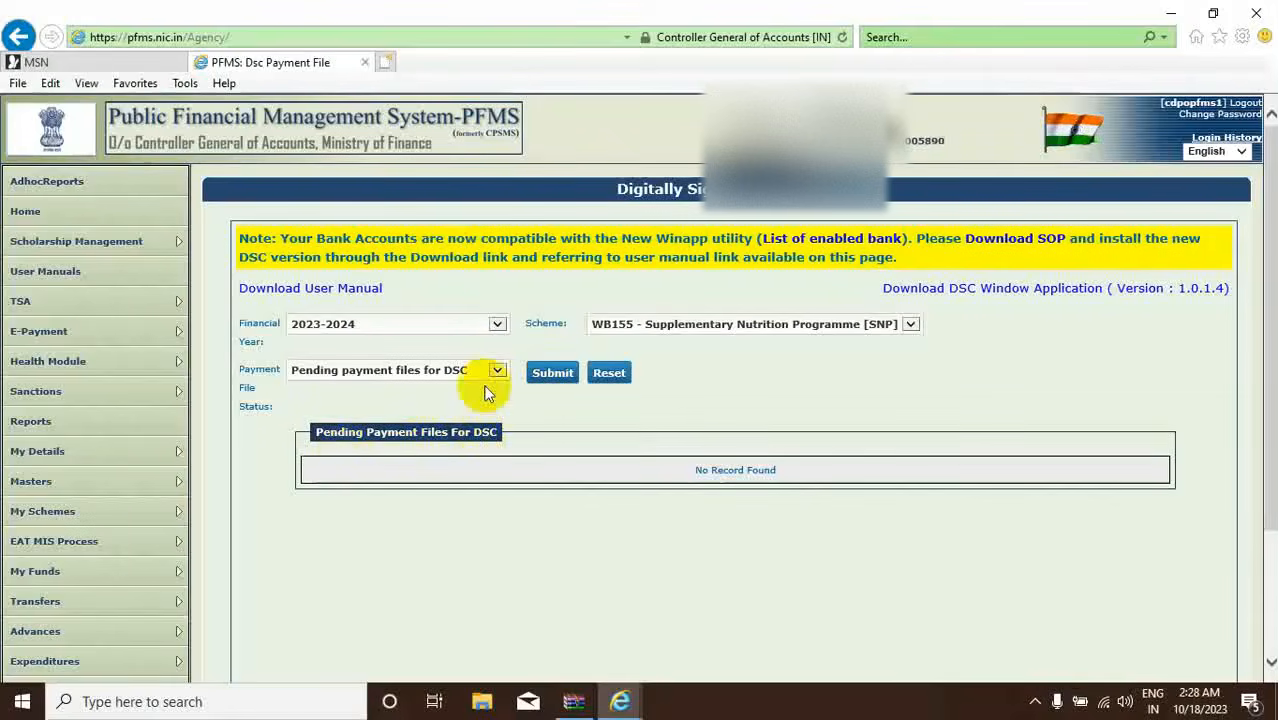
Switch the status filter to Signed Dsc payment files and list them.
click(495, 372)
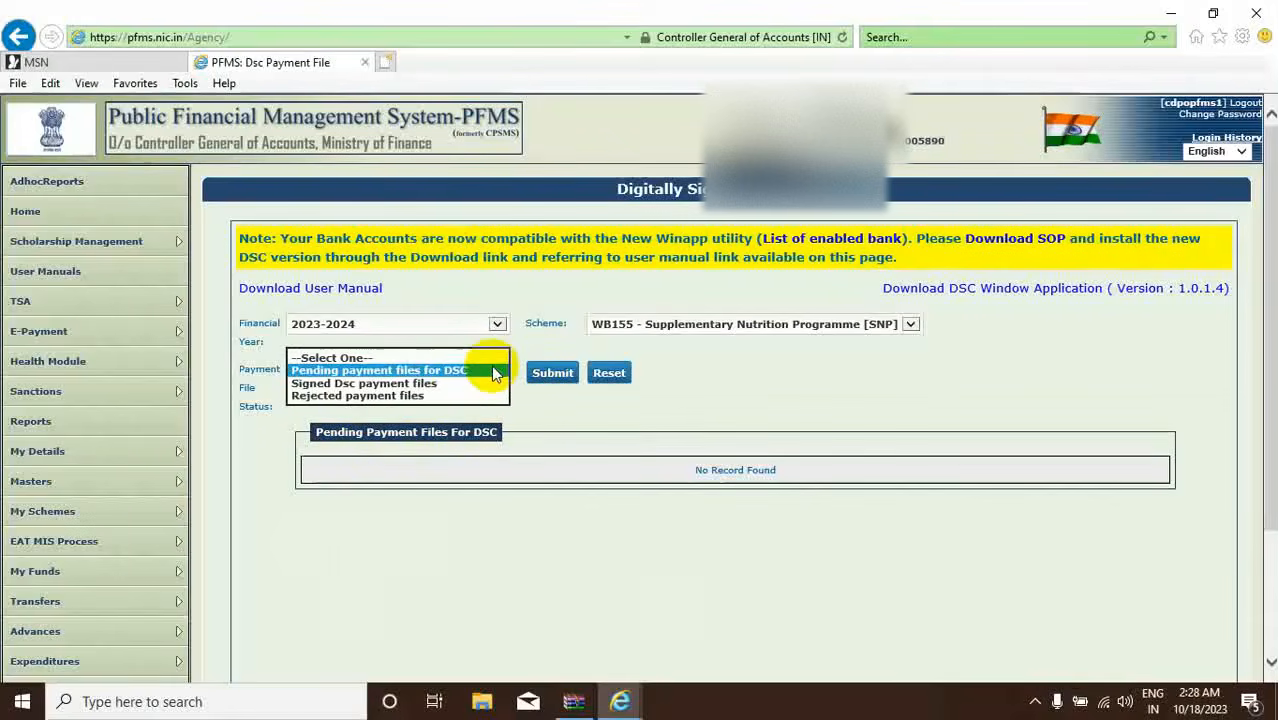
click(365, 384)
click(551, 373)
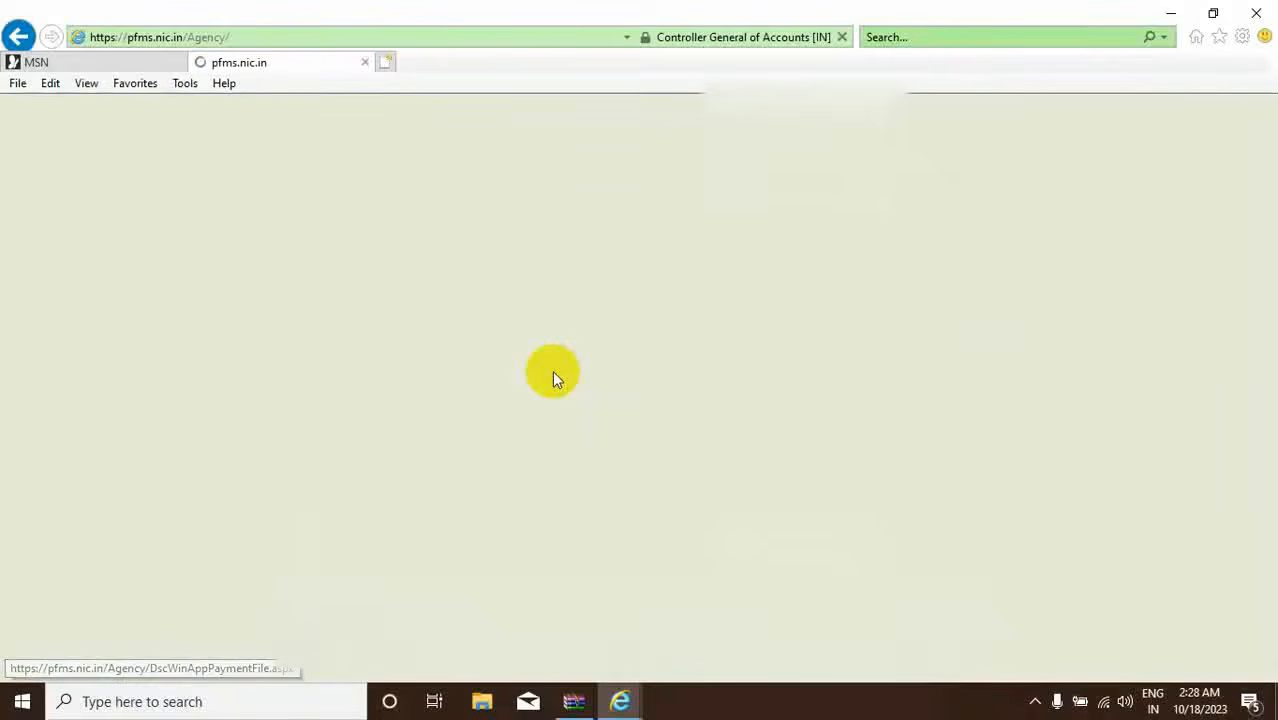